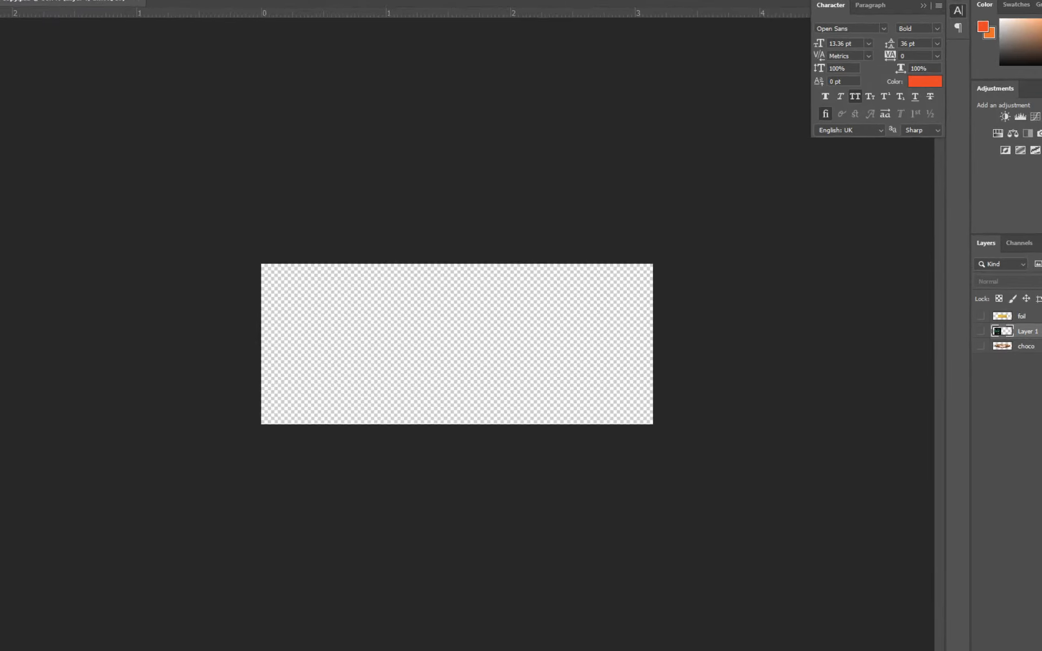
- Create a new document 4 inches wide and 1.3 inches high at 300 pixels/inch with a white background
key("ctrl+n")
left_click(504, 326)
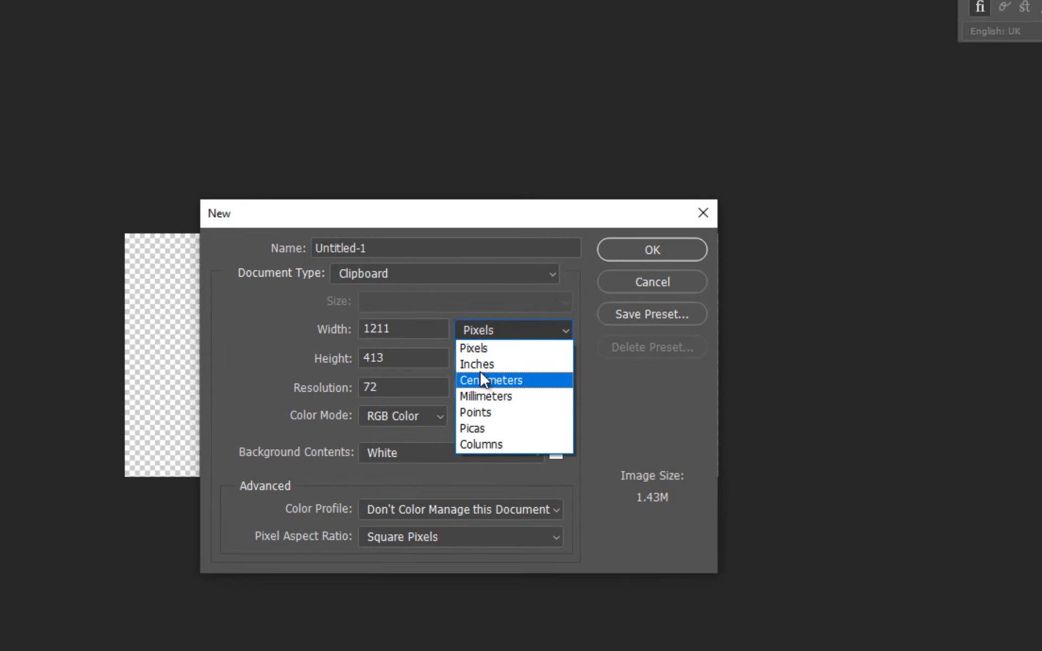
left_click(478, 363)
double_click(418, 330)
type("4")
key("Tab")
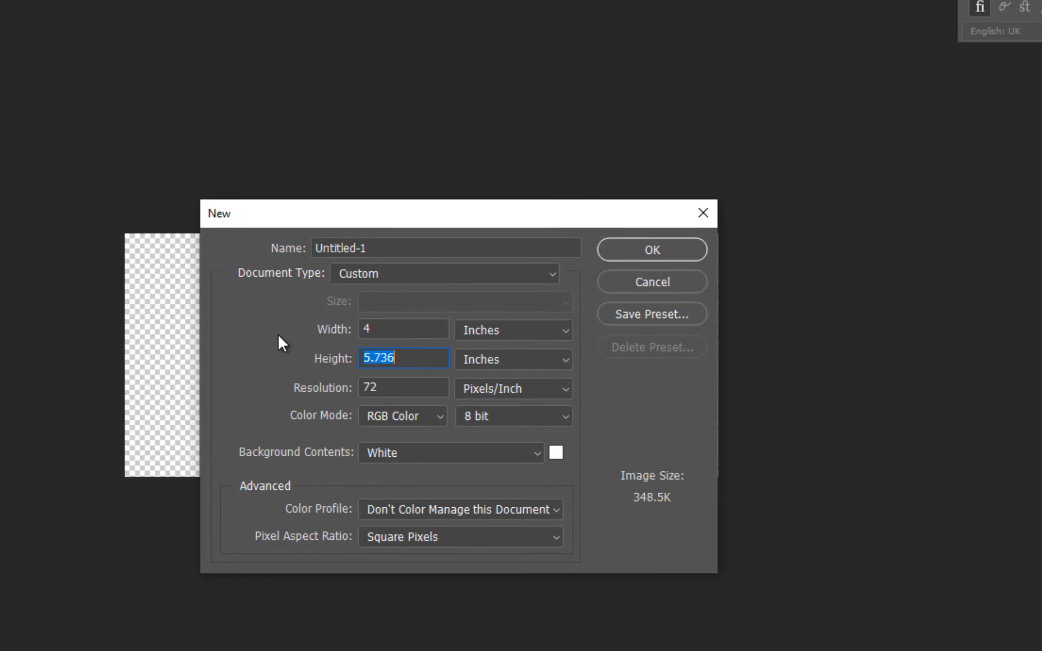
type("1.3")
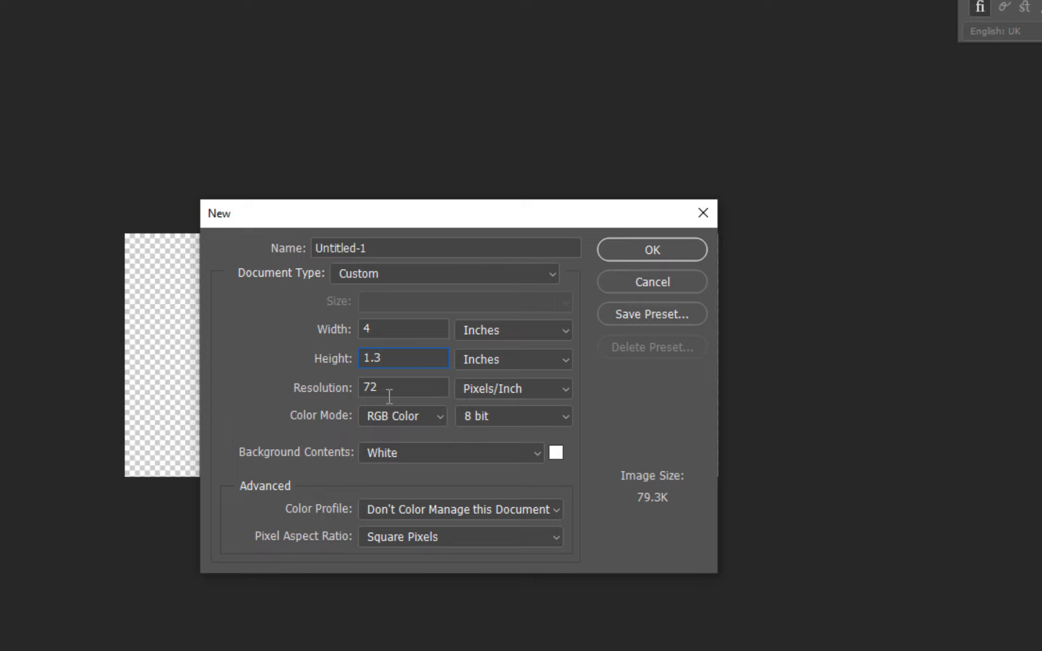
type("300")
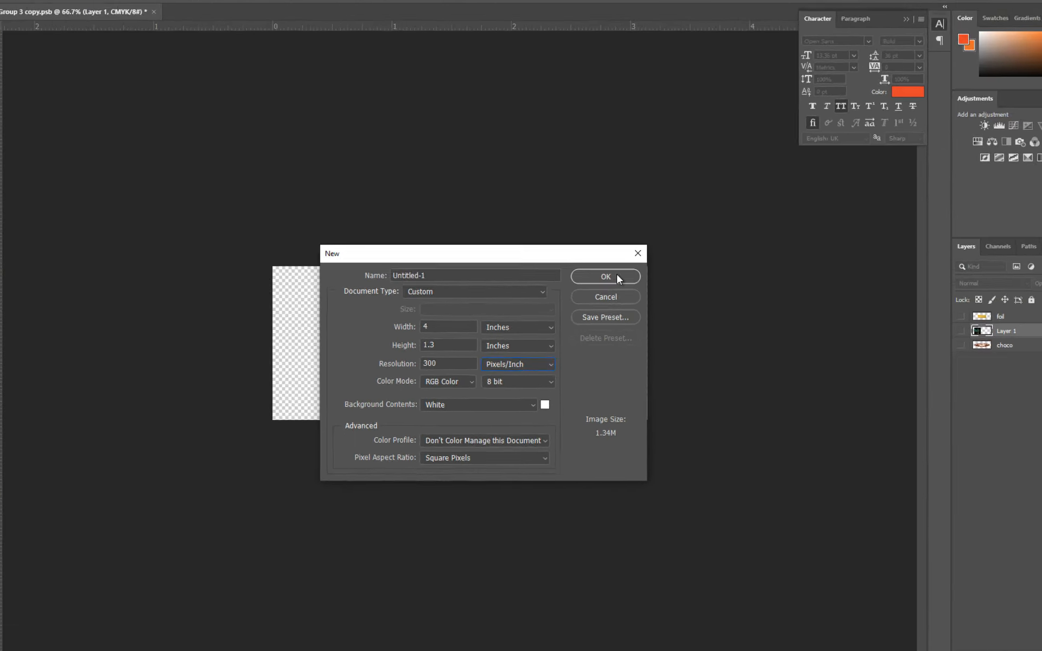
left_click(654, 249)
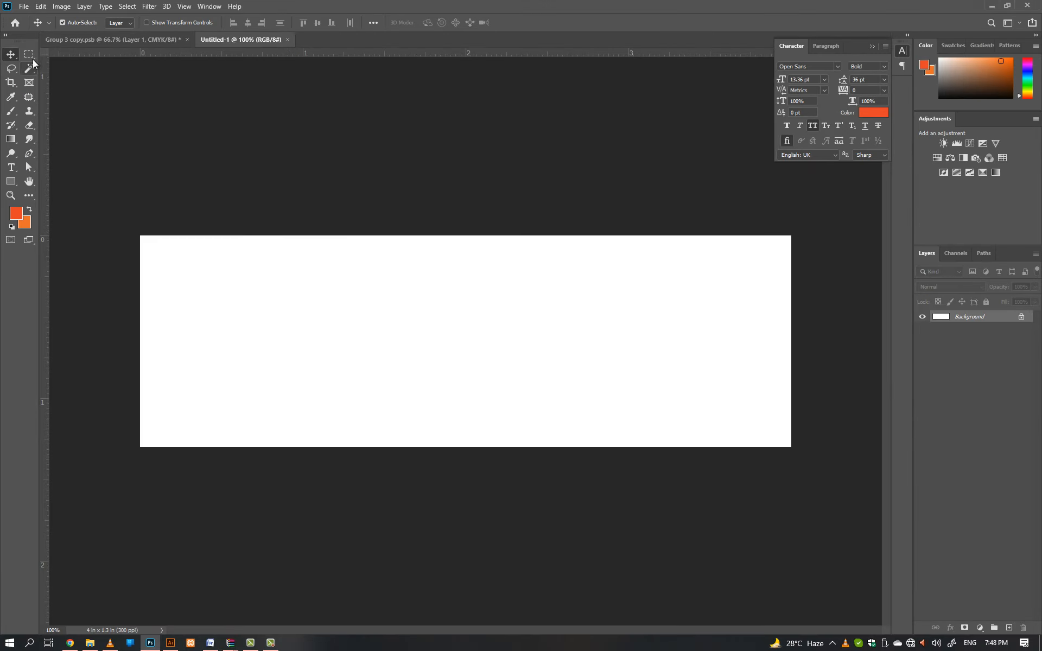
- Fill a full-height vertical band about 0.2 inches wide at the canvas's left edge with red-orange on a new layer
left_click(31, 58)
left_click_drag(121, 232, 175, 521)
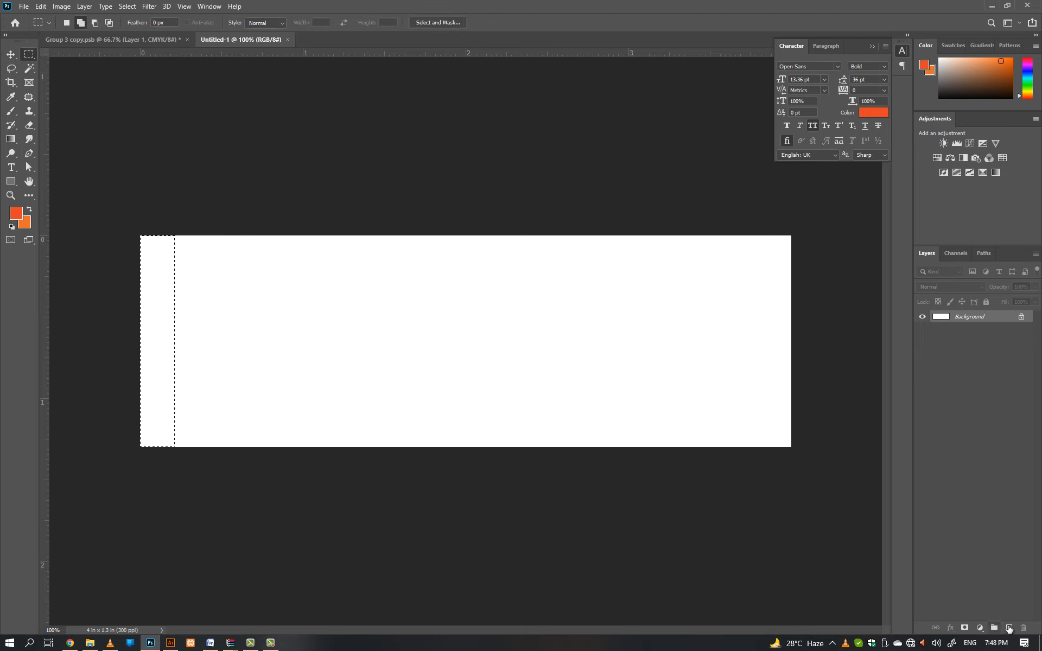
left_click(1009, 628)
key("alt+BackSpace")
key("ctrl+d")
key("v")
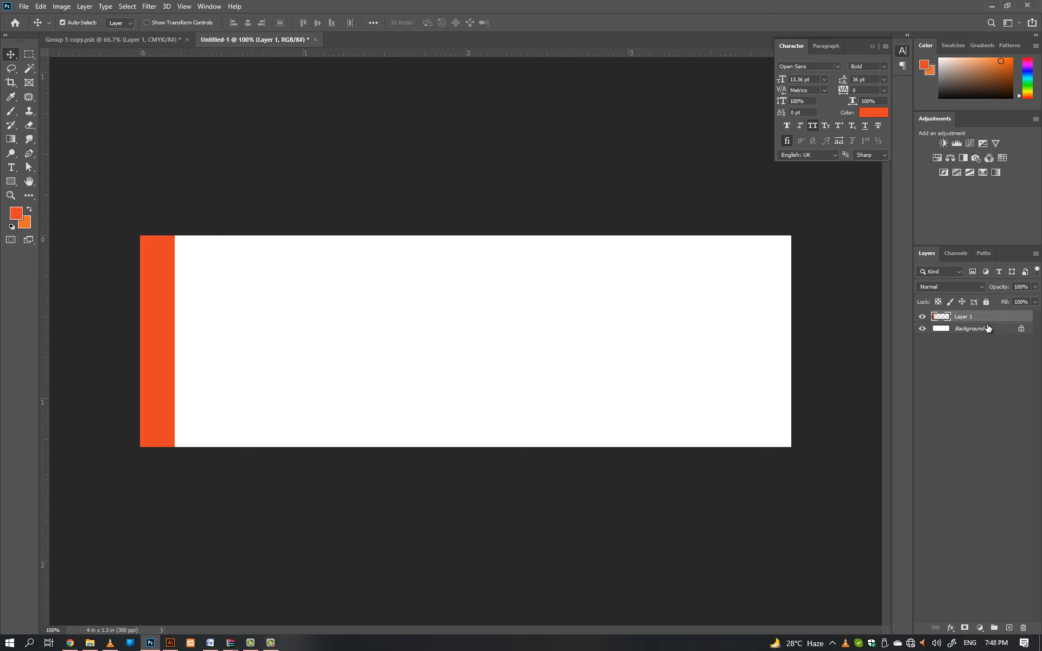
- Add a layer clipped to the red-orange band and brush lighter orange softly down the band's right side
left_click(1009, 628)
key("x")
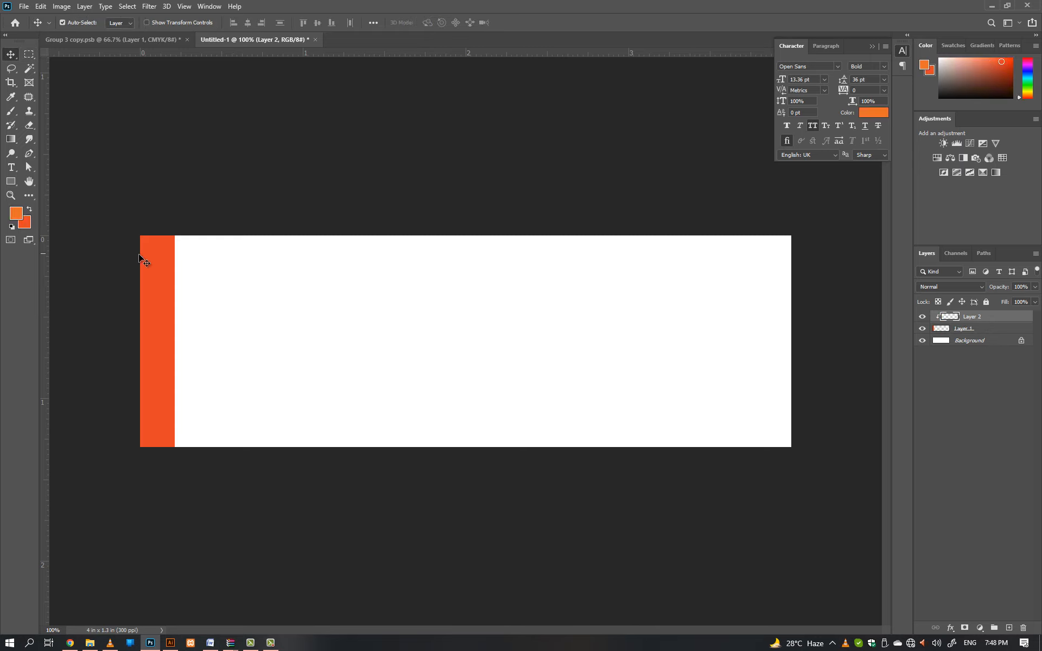
key("b")
mouse_move(214, 244)
left_mouse_down()
mouse_move(216, 456)
mouse_move(215, 308)
mouse_move(215, 406)
mouse_move(218, 312)
mouse_move(209, 310)
mouse_move(207, 354)
left_mouse_up()
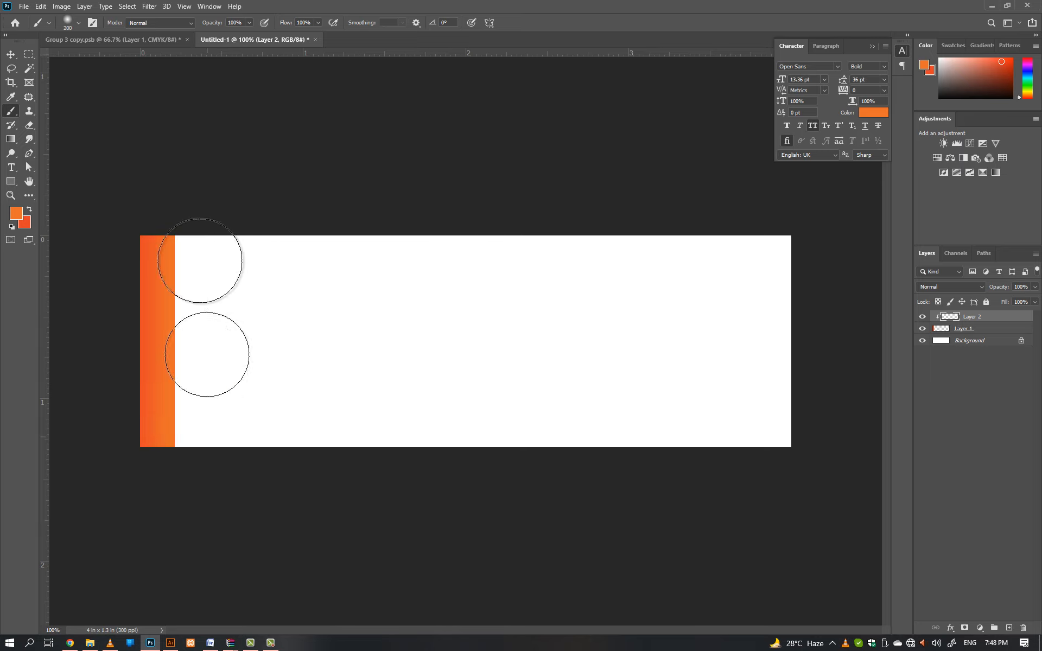
key("ctrl+z")
mouse_move(219, 238)
left_mouse_down()
mouse_move(211, 481)
mouse_move(219, 357)
mouse_move(208, 243)
mouse_move(206, 480)
left_mouse_up()
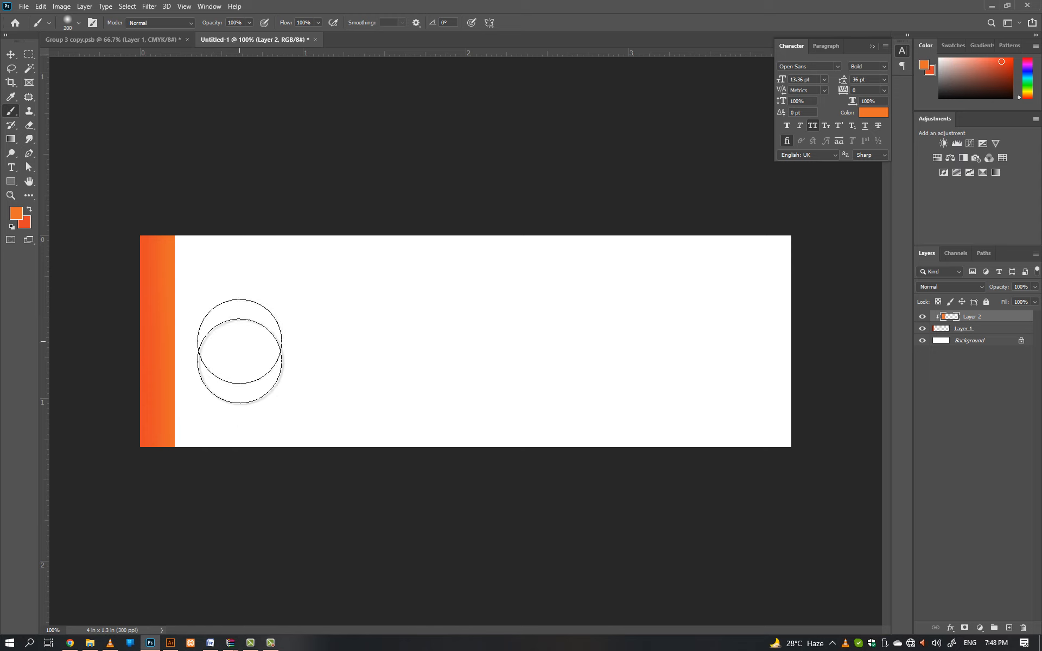
key("v")
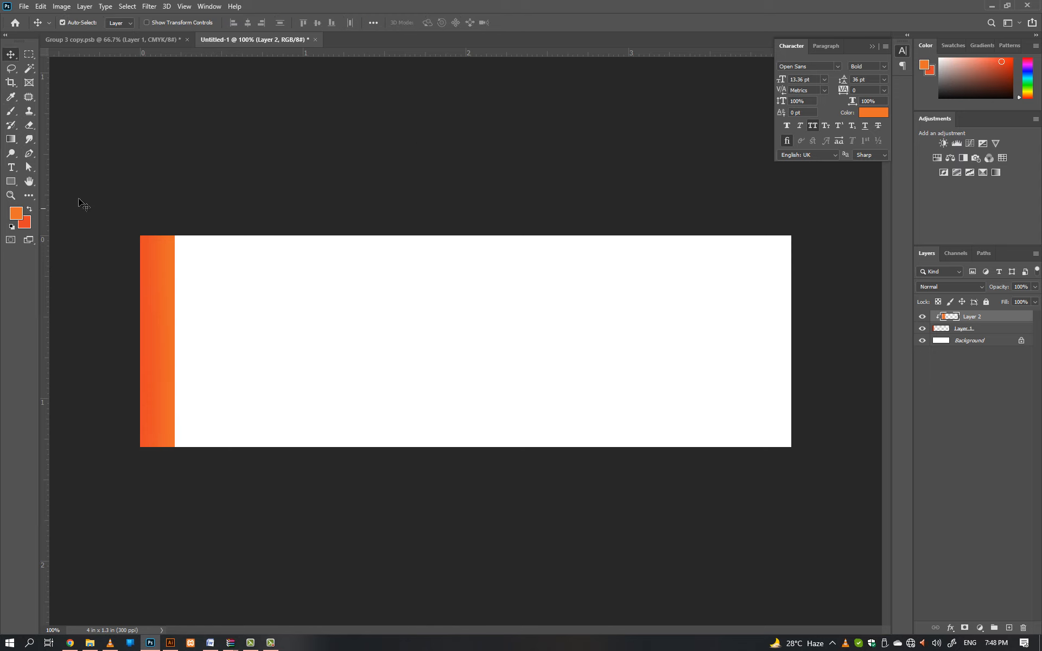
- Select a narrow full-height strip directly along the right edge of the orange band
left_click(1002, 328)
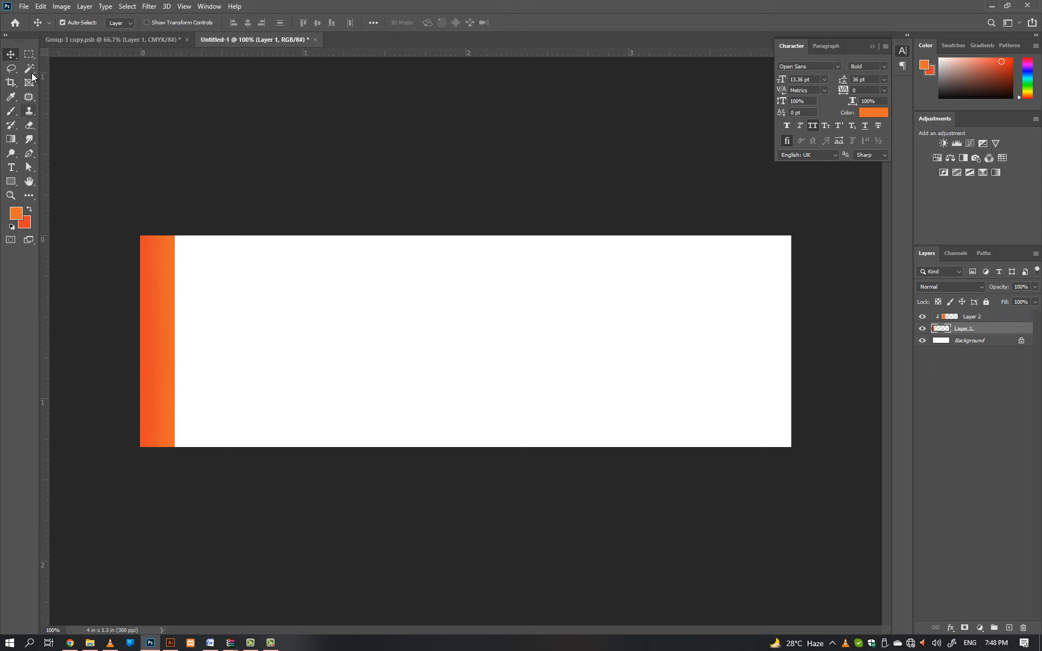
key("m")
left_click_drag(175, 232, 181, 489)
- Switch to Group 3 copy.psb, make its foil layer visible and select that layer
left_click(102, 41)
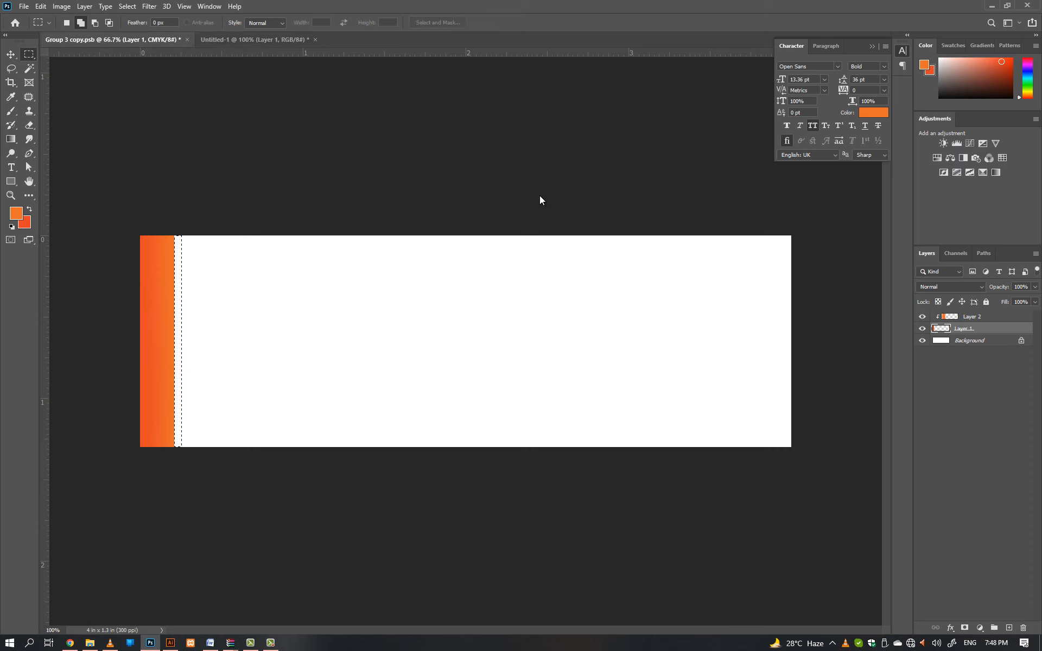
left_click(922, 317)
left_click(962, 319)
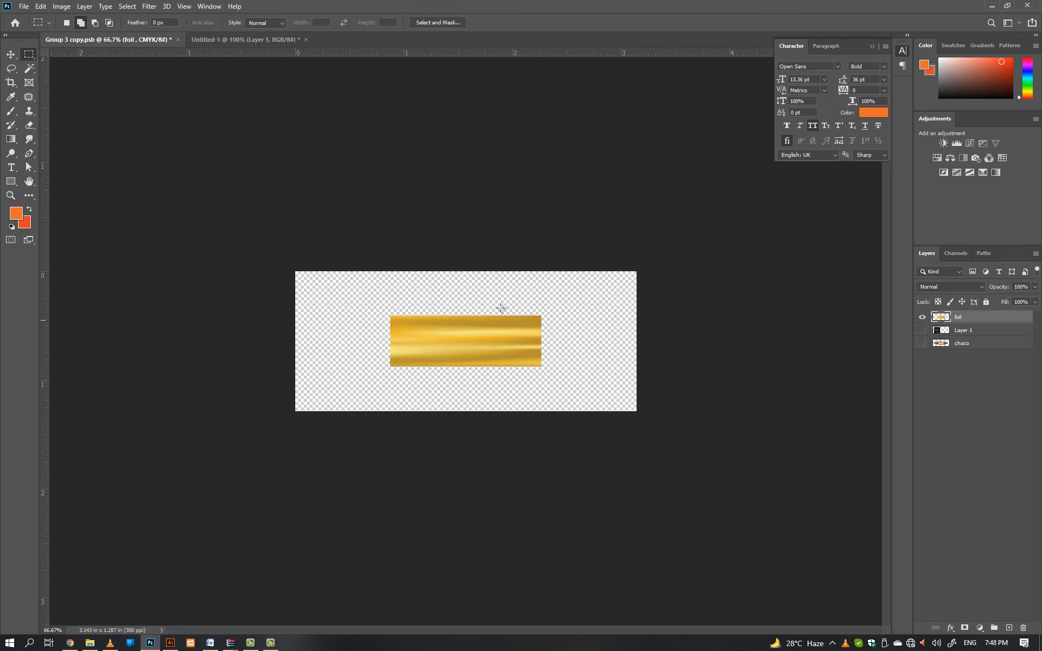
key("v")
left_click_drag(471, 350, 303, 341)
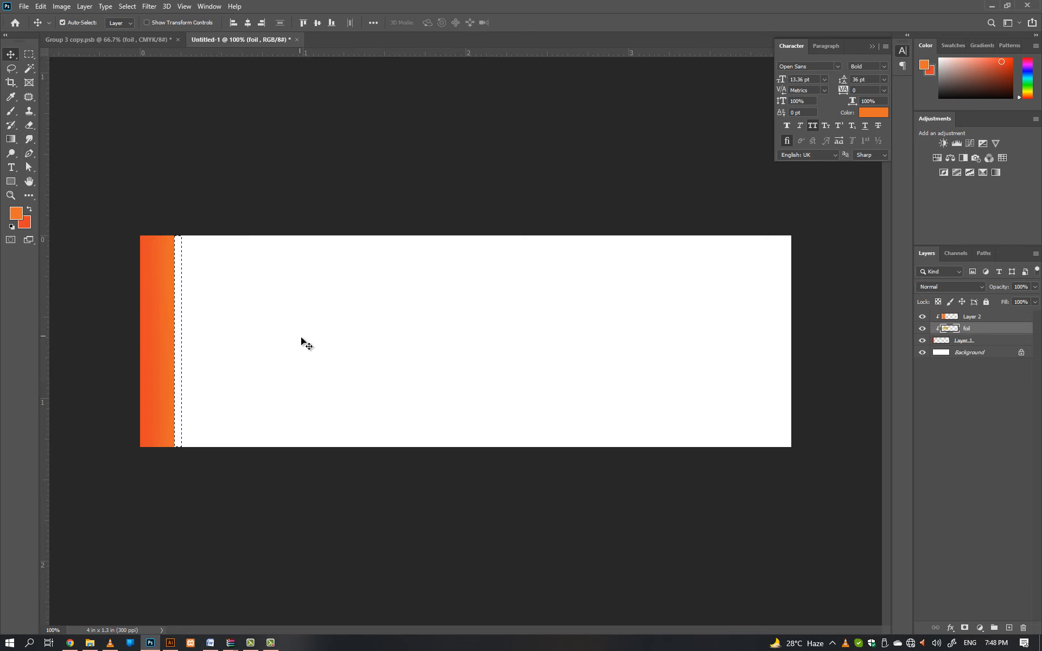
key("ctrl+e")
- Fill the selected narrow strip with the lighter orange on a new layer above Layer 2 and clear the selection
left_click(981, 321)
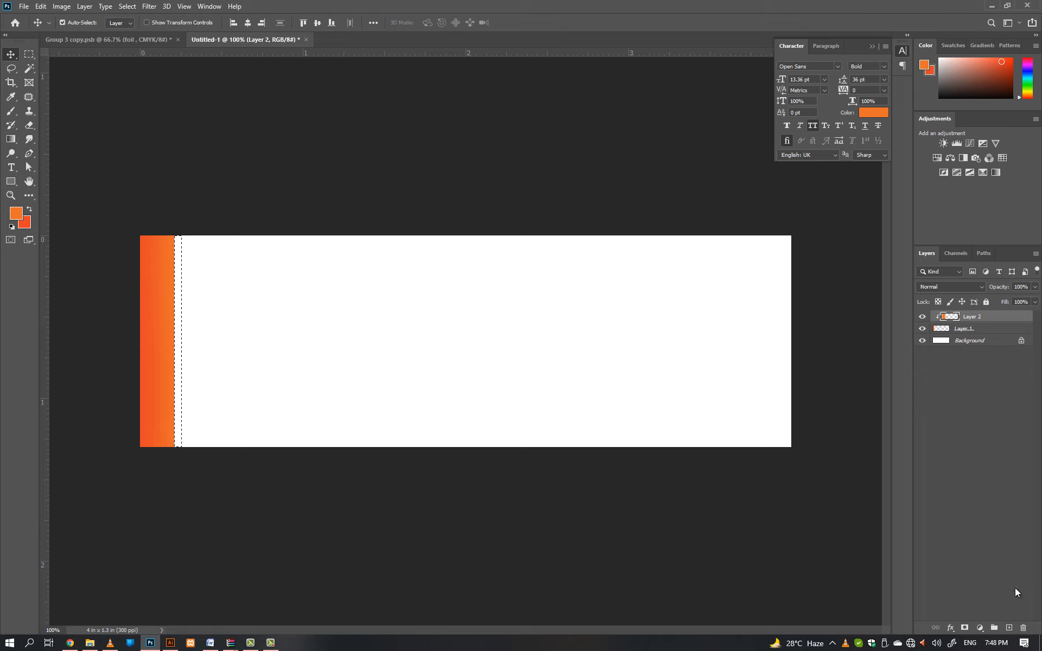
left_click(1010, 628)
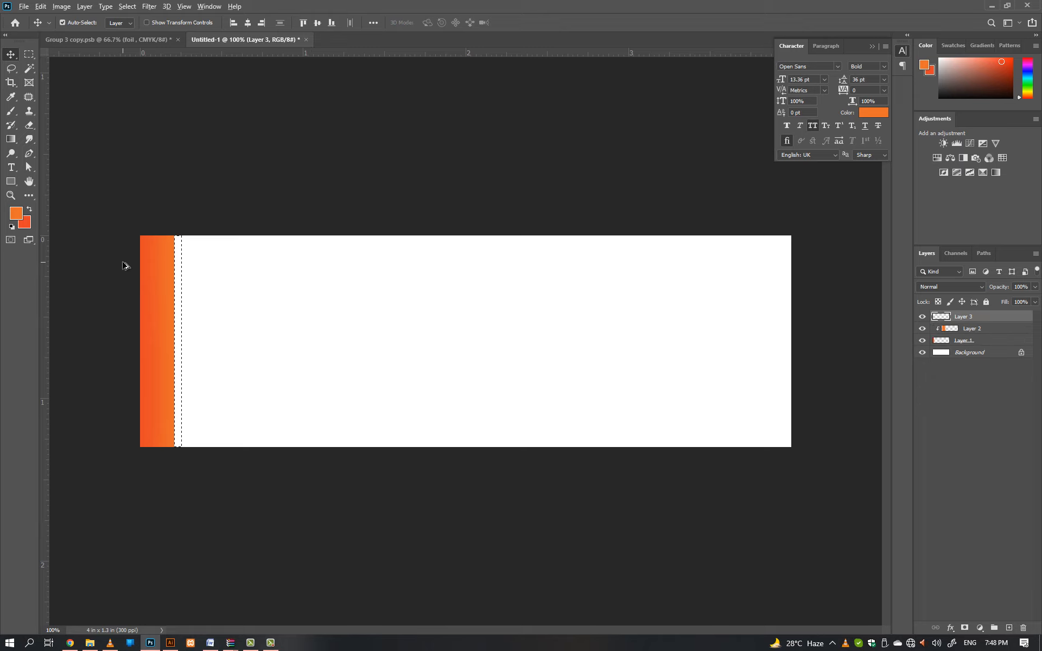
key("alt+BackSpace")
key("ctrl+d")
- Copy the gold foil image from Group 3 copy.psb into Untitled-1, placing it over the narrow strip
left_click(157, 38)
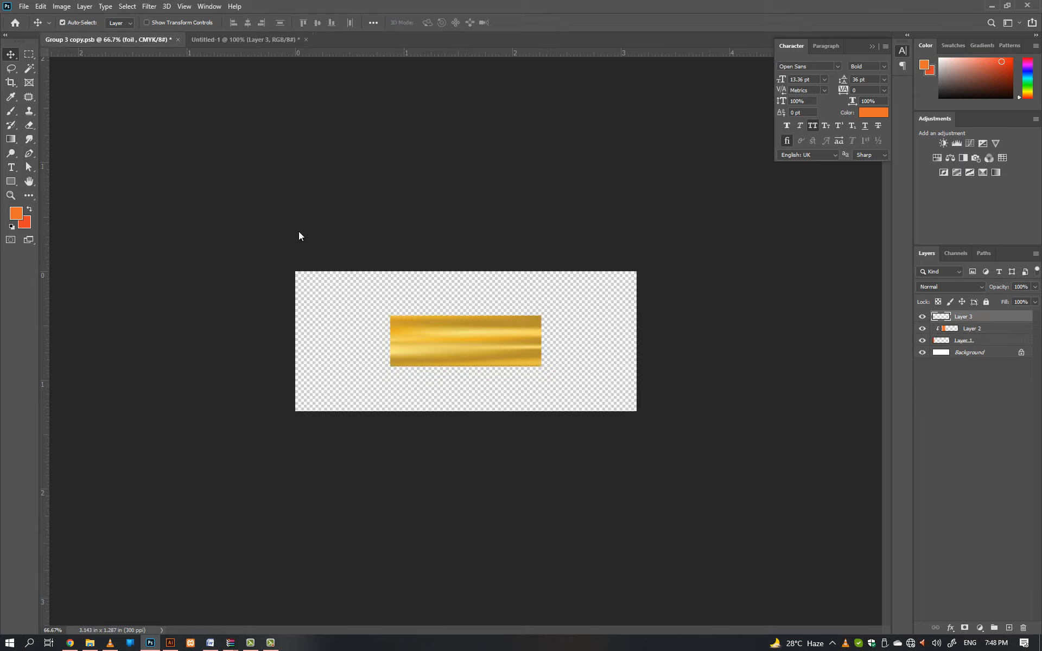
left_click_drag(410, 325, 274, 79)
left_click_drag(269, 37, 313, 265)
- Stretch the gold foil down to cover the full canvas height and clip it to the narrow strip on Layer 3
key("ctrl+t")
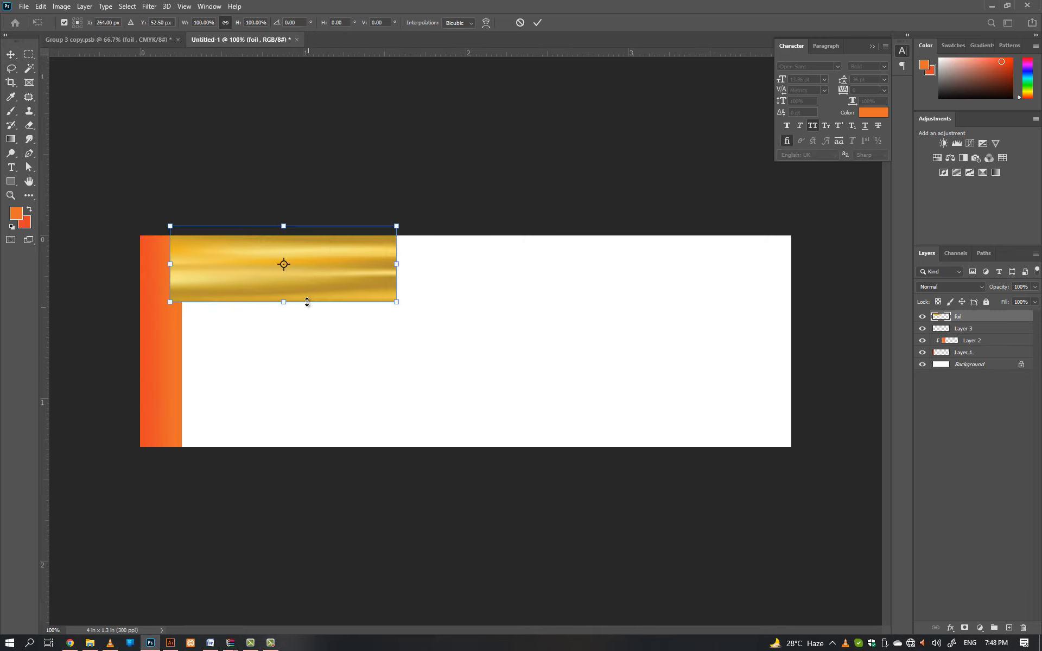
left_click_drag(283, 302, 277, 454)
key("Return")
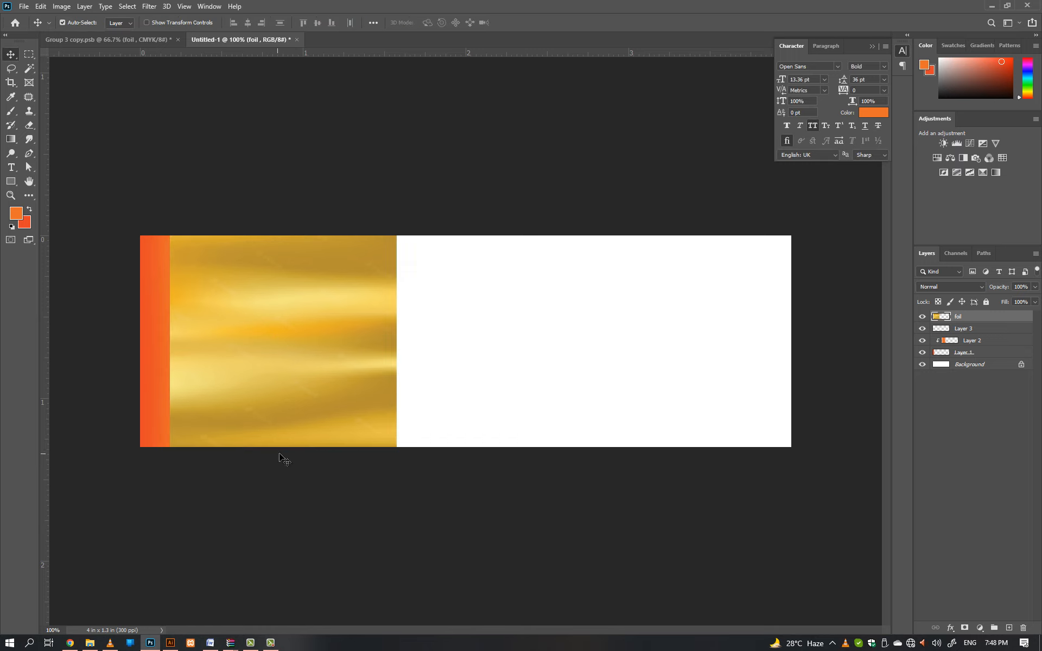
left_click(948, 322, "alt")
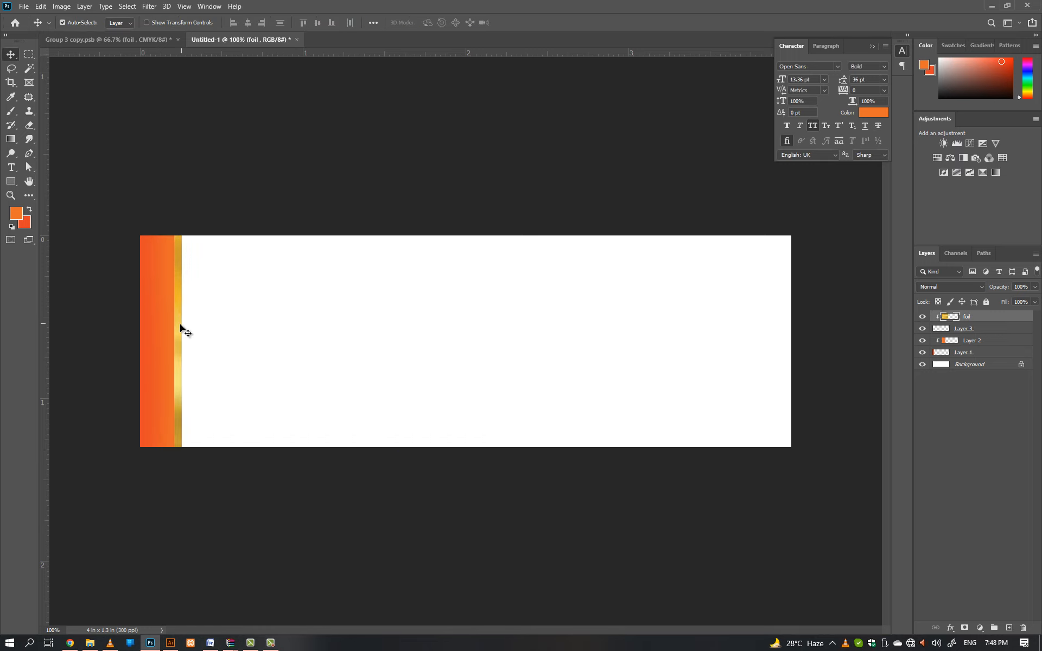
- Narrow the gold strip on Layer 3 slightly by pulling in its right edge
left_click(976, 329)
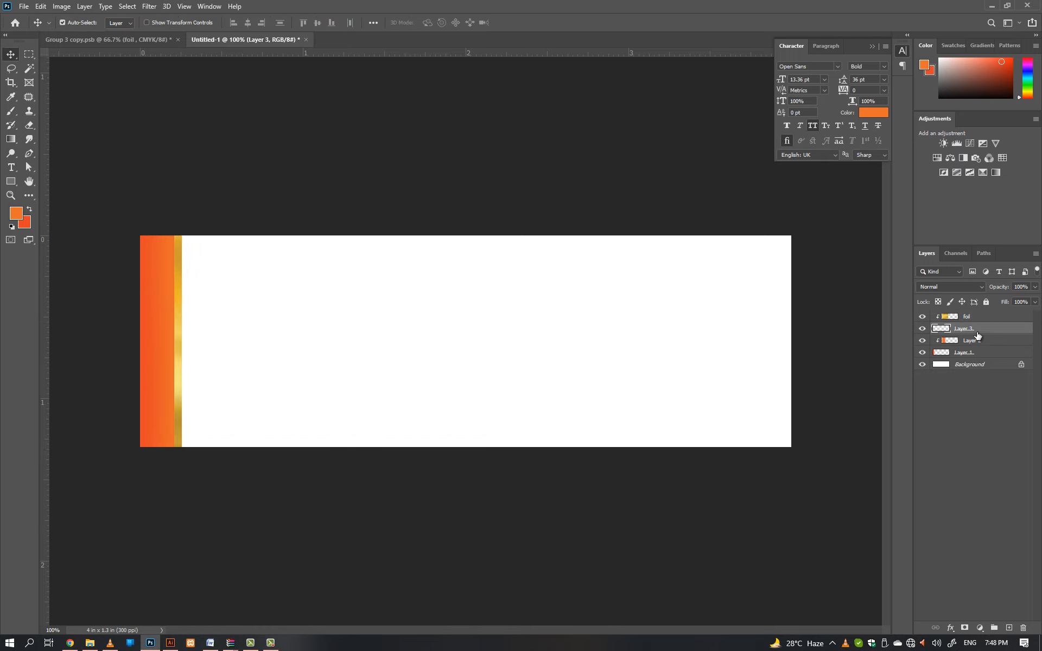
key("ctrl+t")
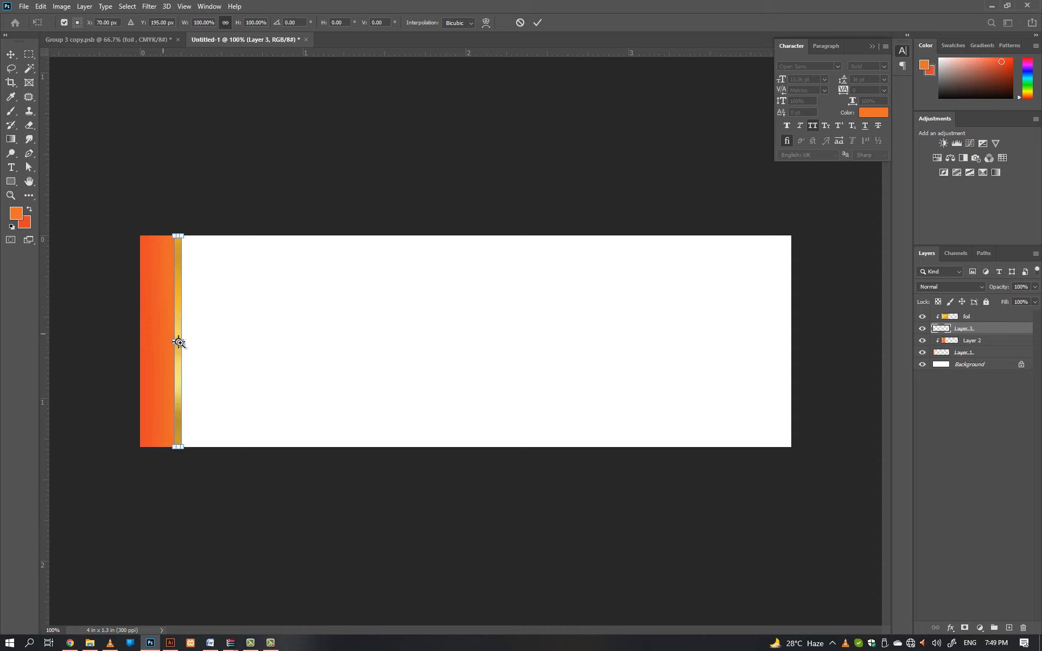
scroll(177, 341, "up", 3)
left_click_drag(218, 356, 206, 356)
key("Return")
key("ctrl+0")
left_click(118, 179)
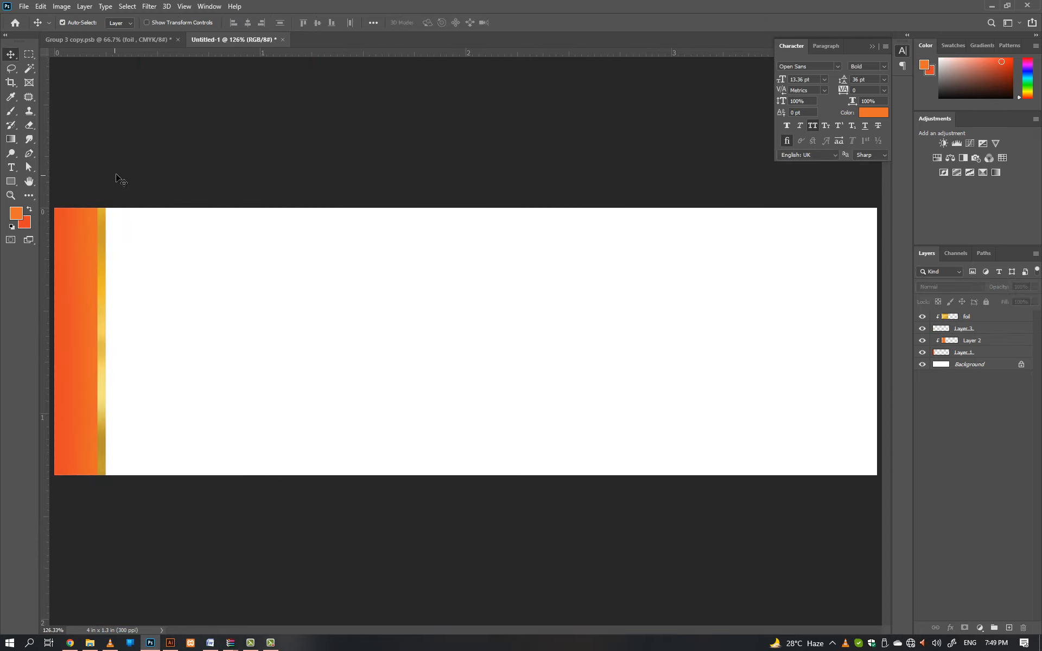
scroll(174, 182, "down", 3)
- Group the foil, Layer 3, Layer 2 and Layer 1 layers and rename the group Left Sides
left_click(132, 259)
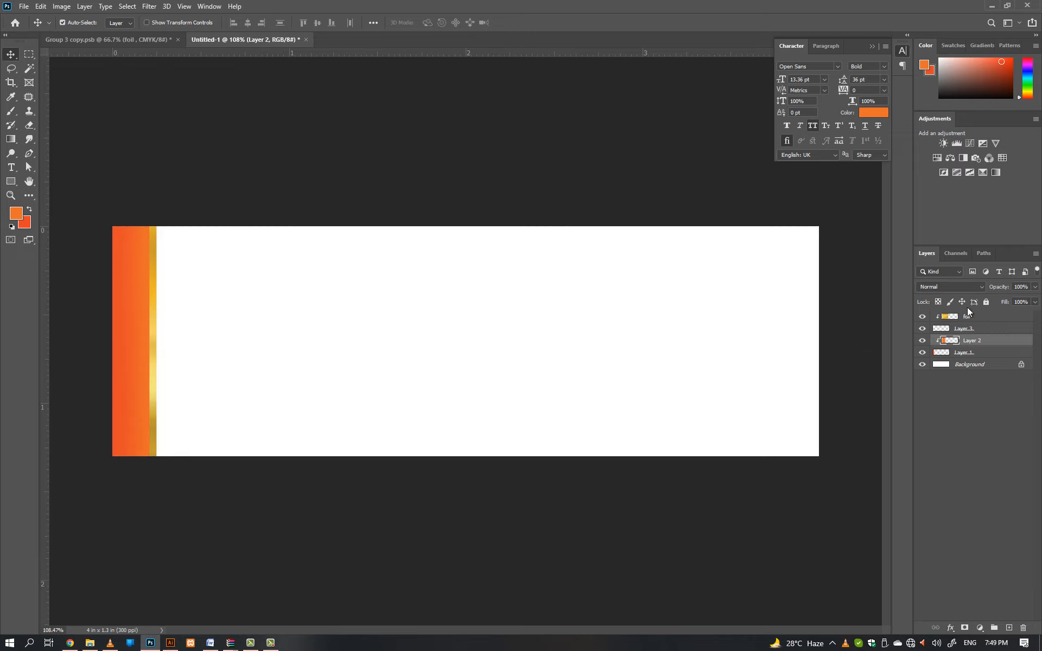
left_click(452, 247)
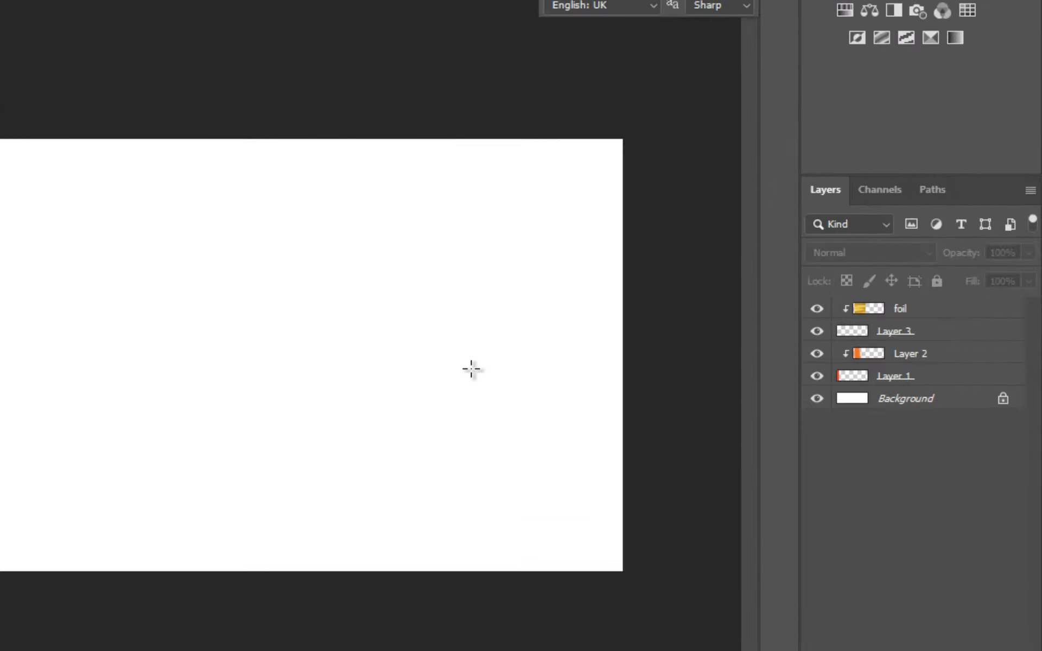
left_click(899, 312)
left_click(881, 386, "shift")
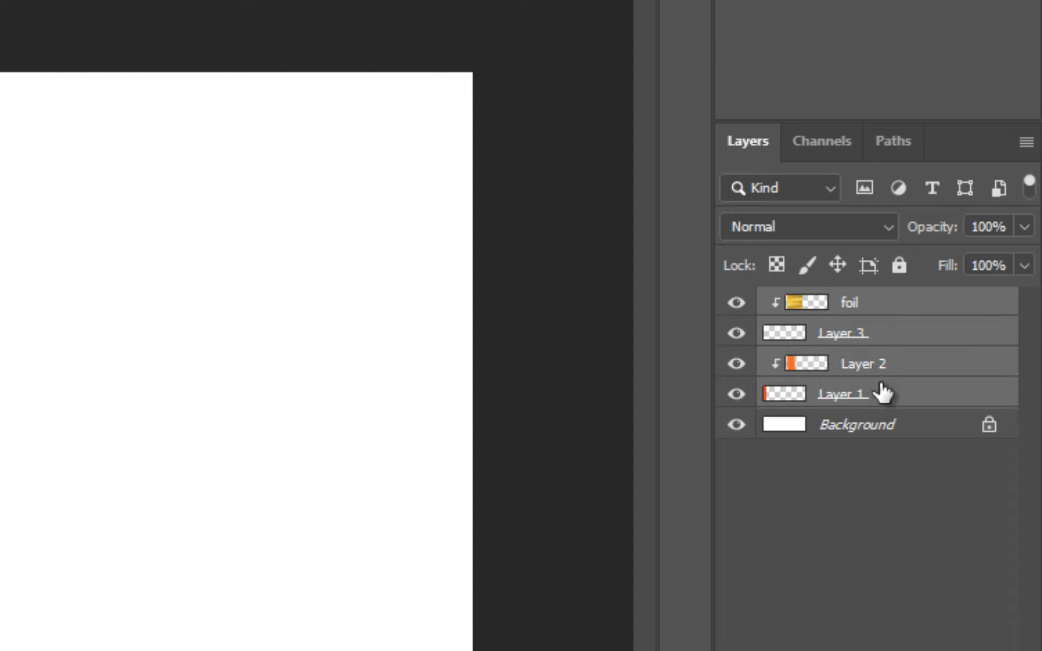
key("ctrl+g")
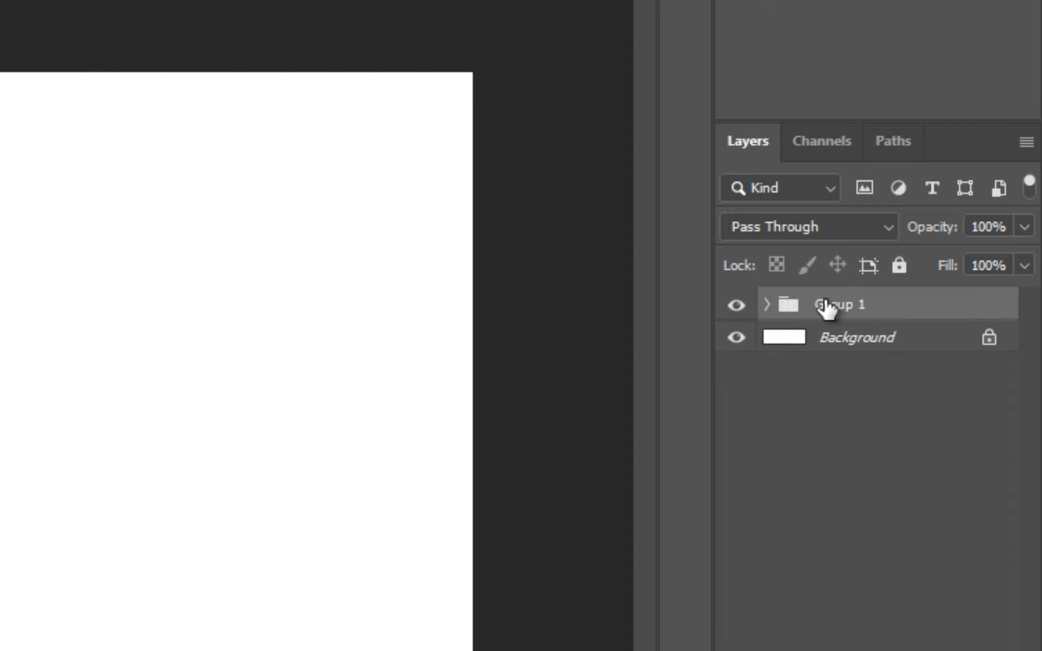
double_click(843, 305)
type("L")
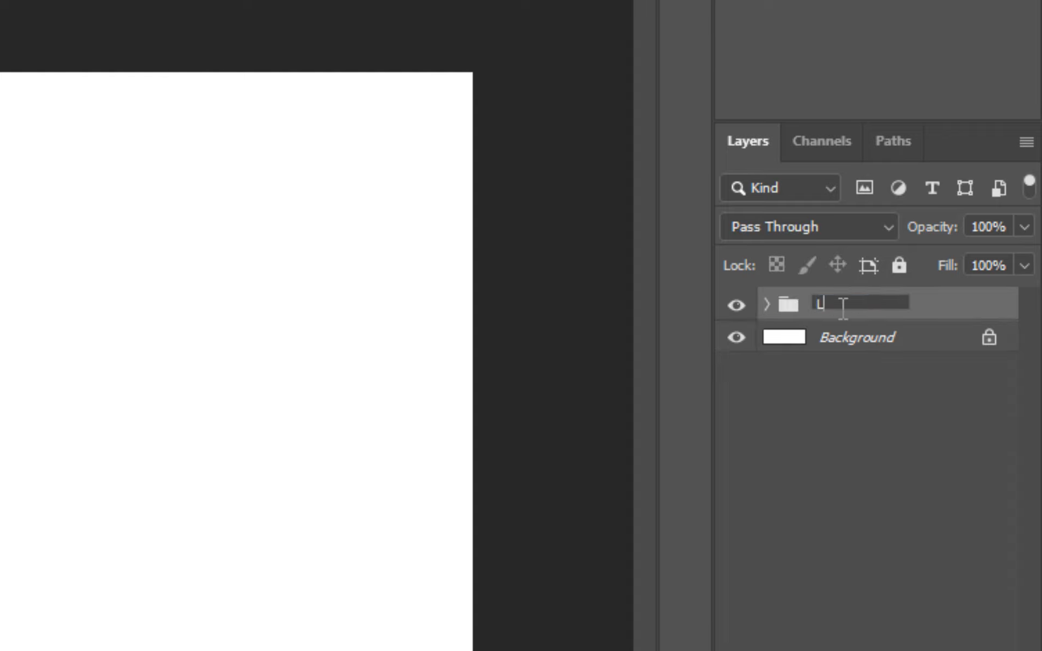
type("eft Sides")
key("Return")
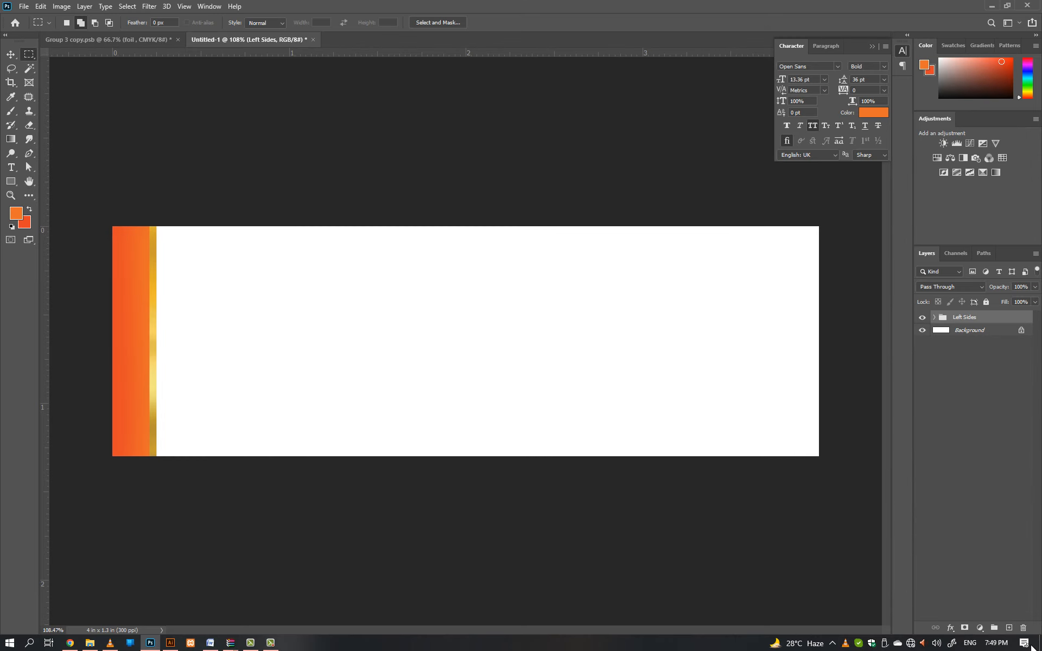
- Fill a full-height block about 1.2 inches wide at the canvas's right end with red-orange on a new layer
left_click(1011, 627)
mouse_move(820, 254)
left_mouse_down()
mouse_move(677, 510)
mouse_move(606, 509)
left_mouse_up()
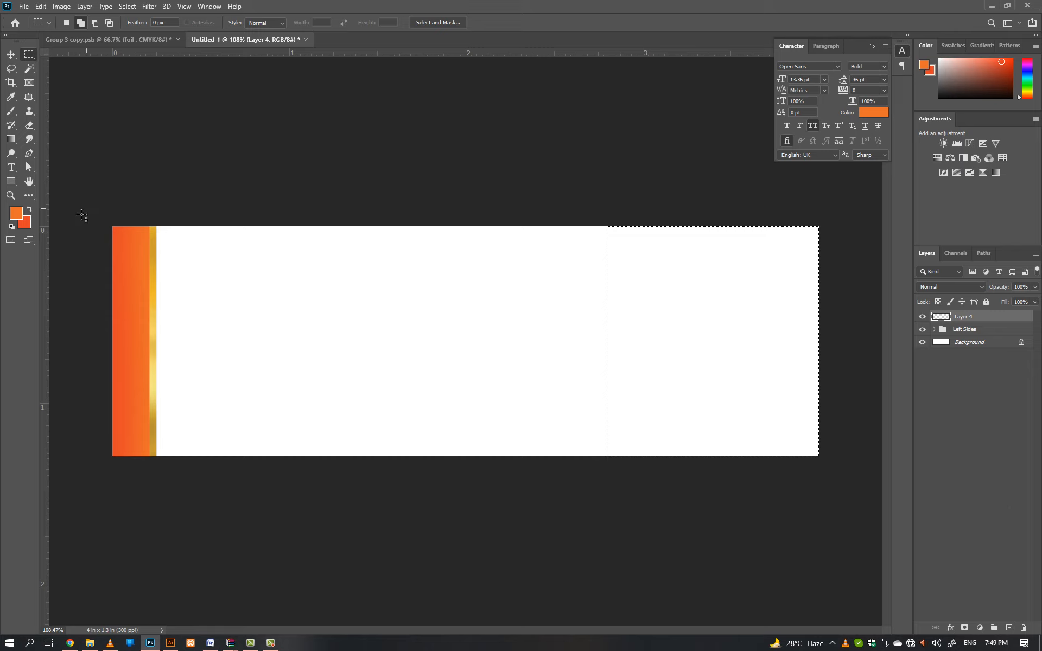
key("x")
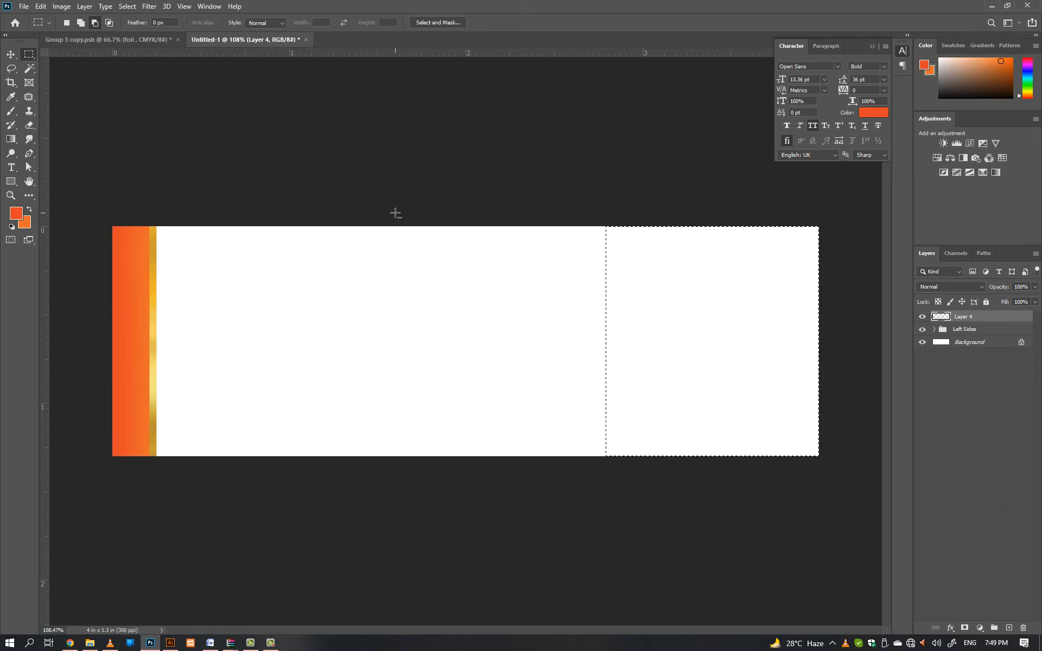
key("alt+BackSpace")
key("ctrl+d")
- Paint soft orange along the left and top edges of the red-orange block on a new layer clipped to Layer 4
left_click(1007, 626)
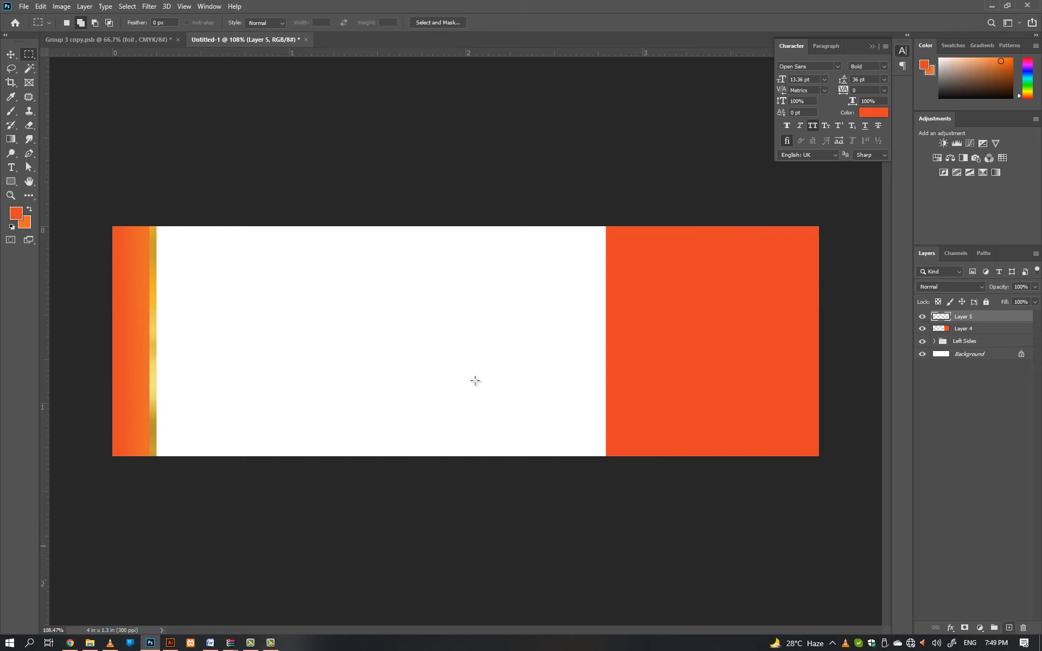
key("x")
key("b")
left_click_drag(505, 222, 601, 213)
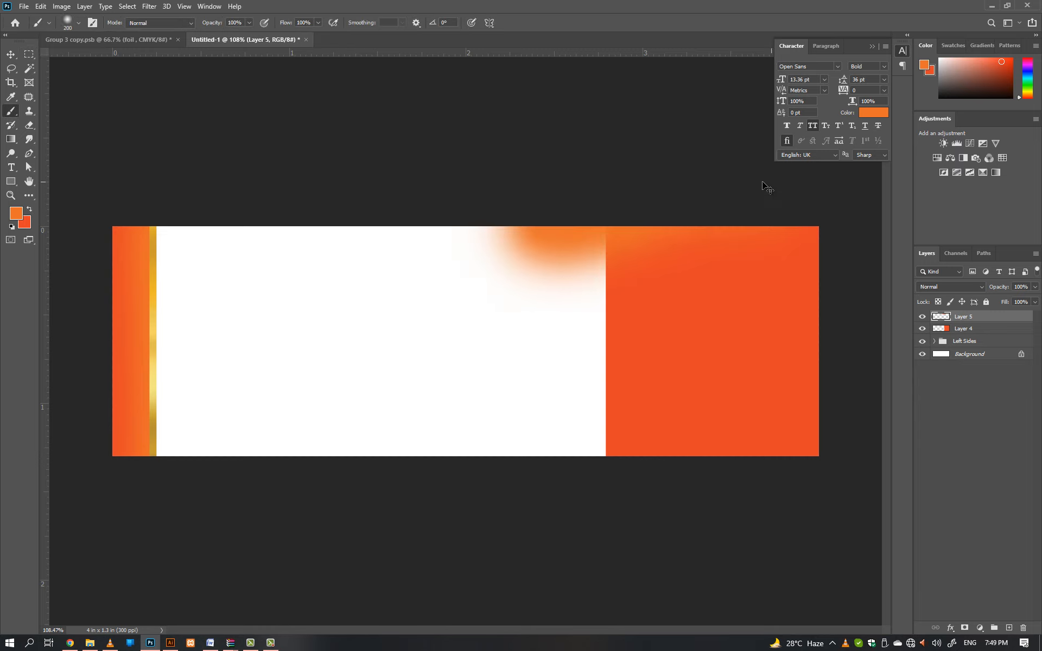
key("ctrl+z")
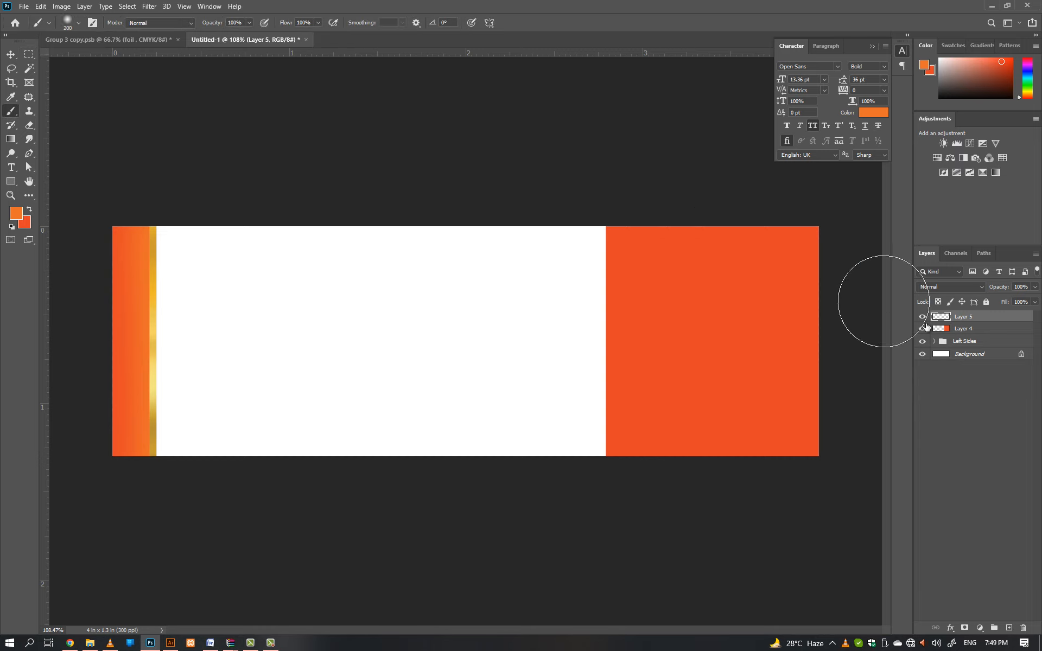
left_click(958, 321, "alt")
mouse_move(568, 221)
left_mouse_down()
mouse_move(564, 324)
mouse_move(572, 299)
mouse_move(550, 479)
mouse_move(566, 321)
mouse_move(566, 485)
mouse_move(561, 395)
mouse_move(559, 459)
mouse_move(590, 175)
mouse_move(824, 186)
left_mouse_up()
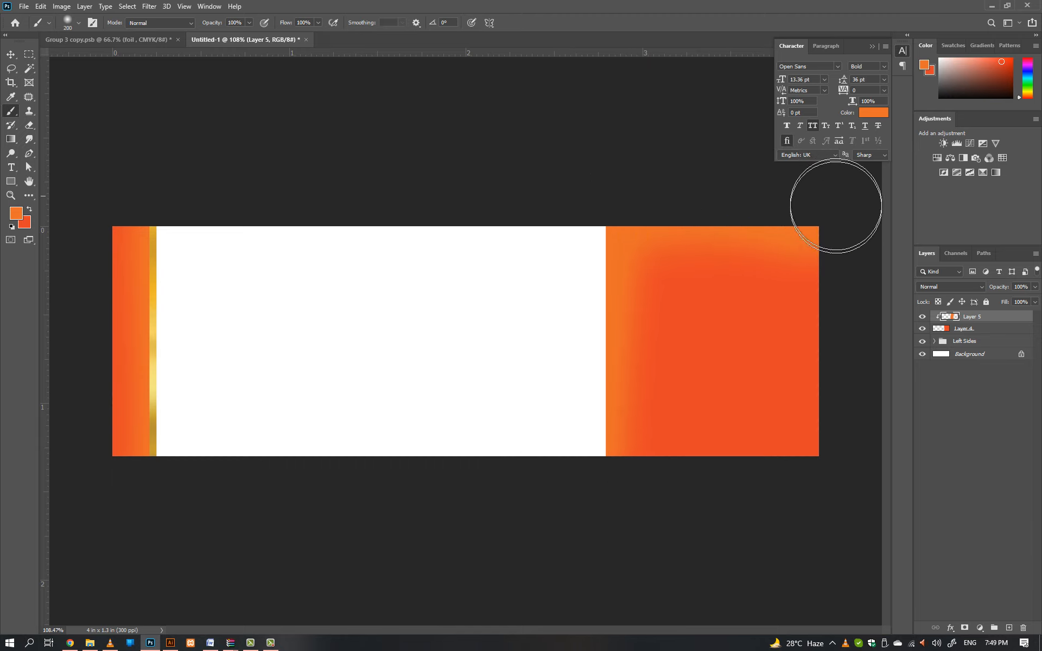
- Give Layer 5 a light orange Color Overlay and broaden its painted glow with a 300 px brush
double_click(1001, 329)
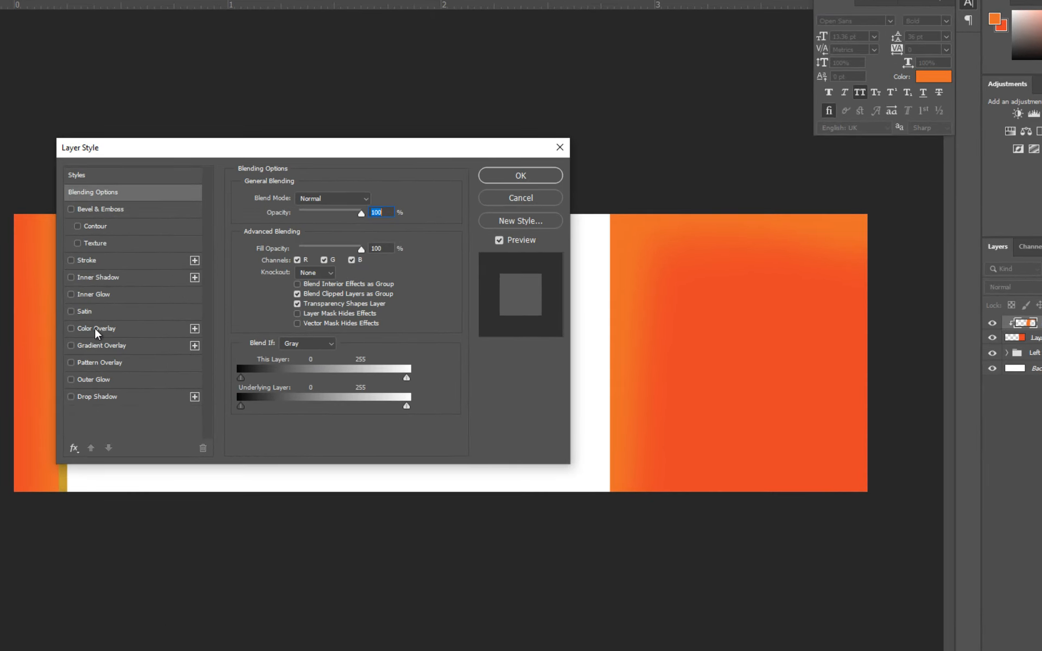
left_click(96, 329)
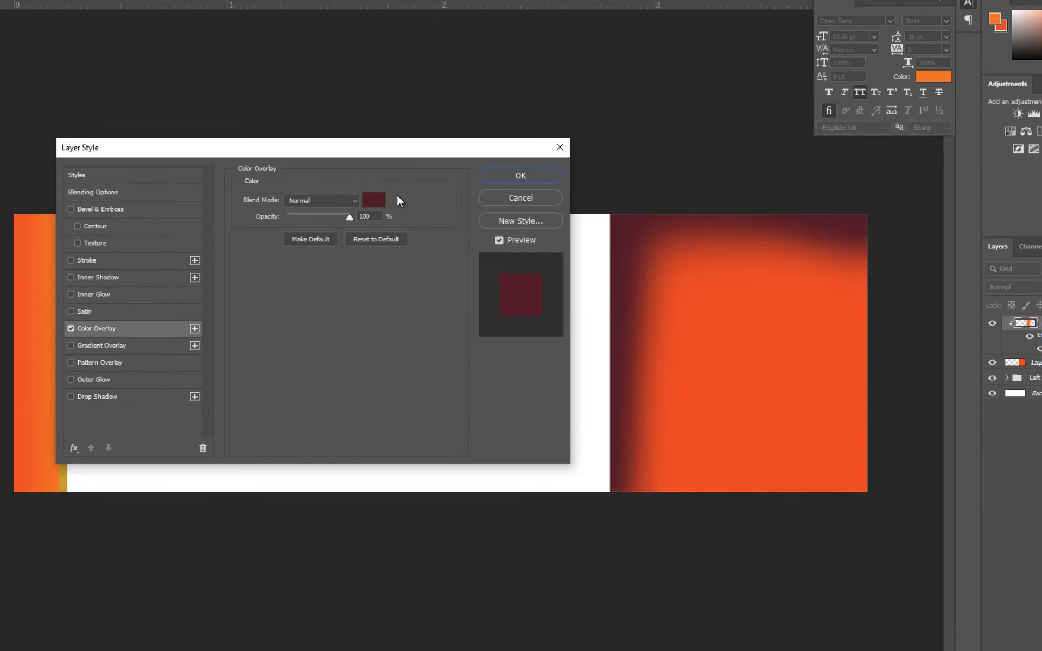
left_click(375, 201)
type("e64123")
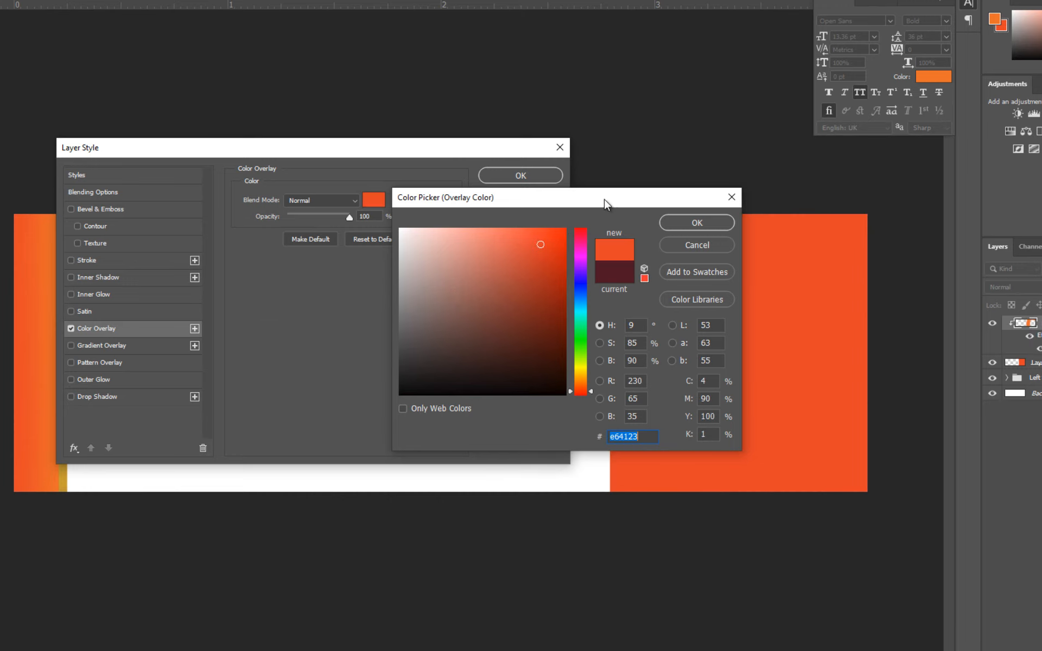
left_click_drag(610, 202, 406, 199)
left_click_drag(383, 384, 383, 376)
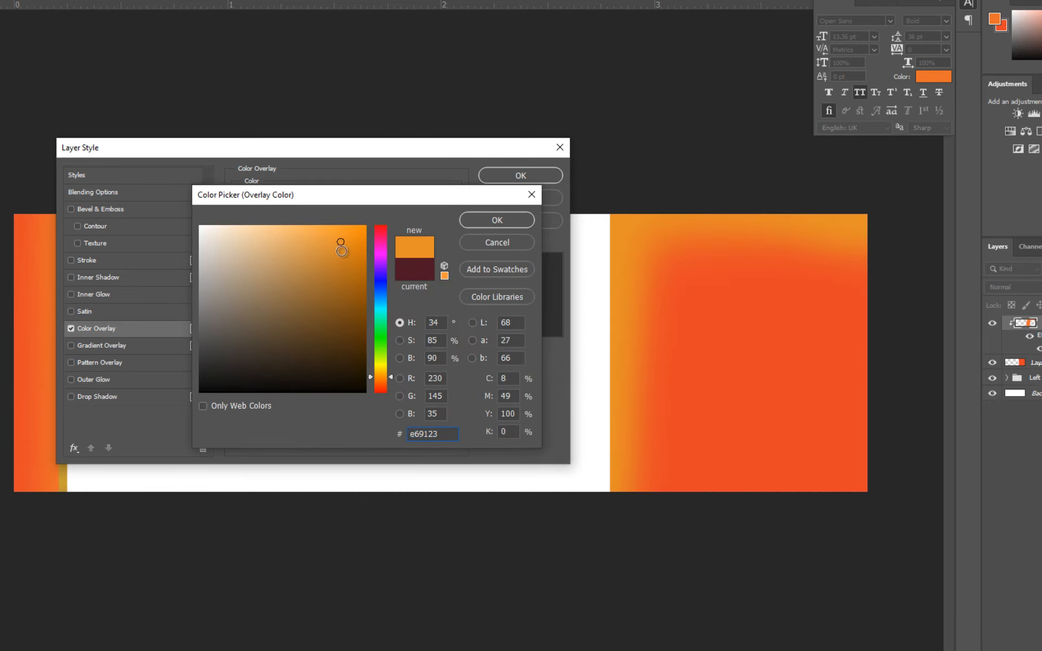
left_click_drag(341, 247, 337, 231)
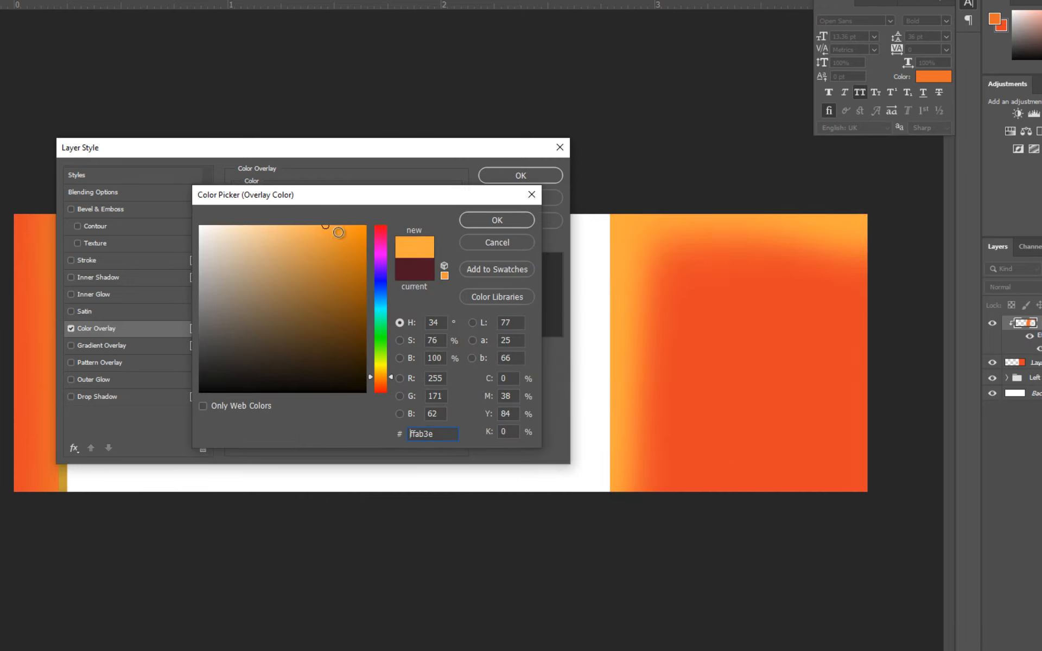
left_click_drag(381, 376, 381, 379)
left_click(476, 221)
left_click(520, 175)
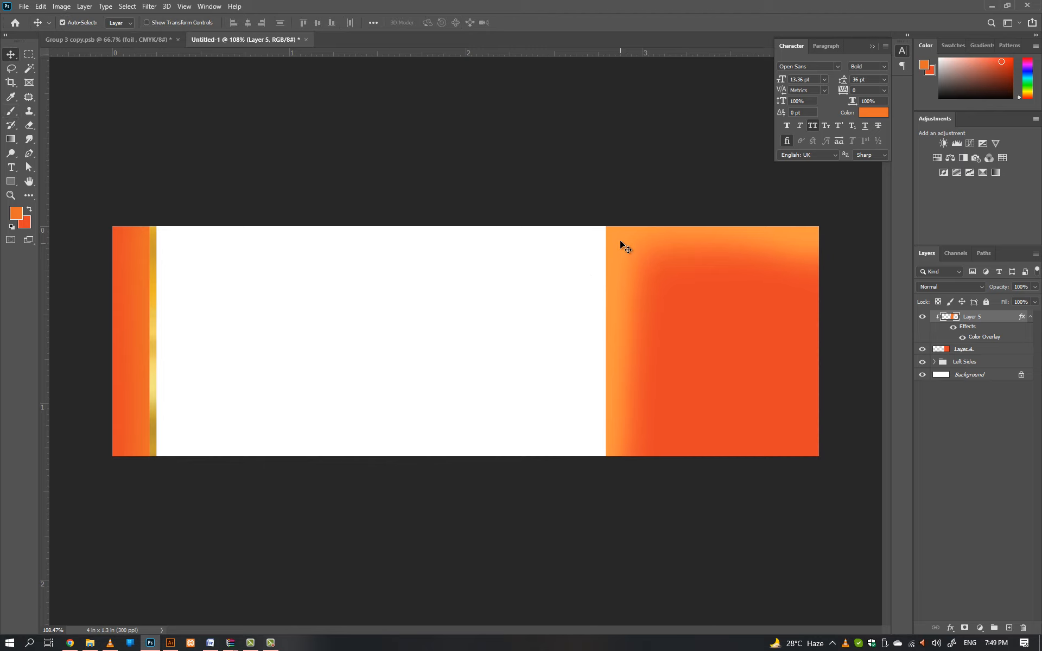
key("bracketright")
key("bracketright")
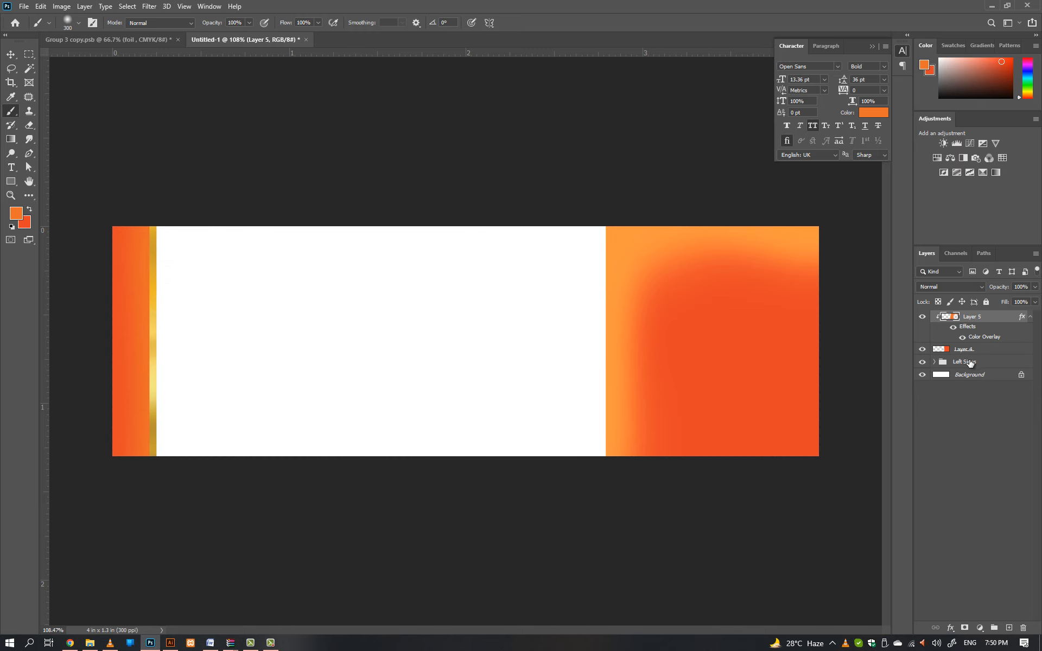
- Fill a narrow full-height strip along the right block's inner edge with orange on a new layer
left_click(29, 54)
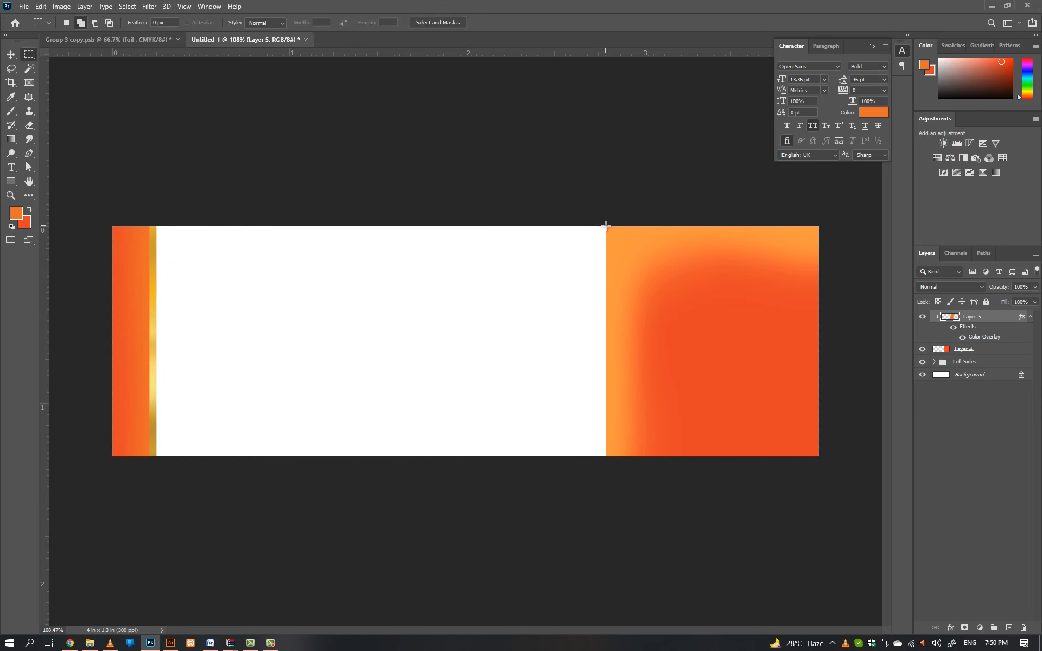
left_click_drag(602, 244, 598, 481)
left_click(1009, 628)
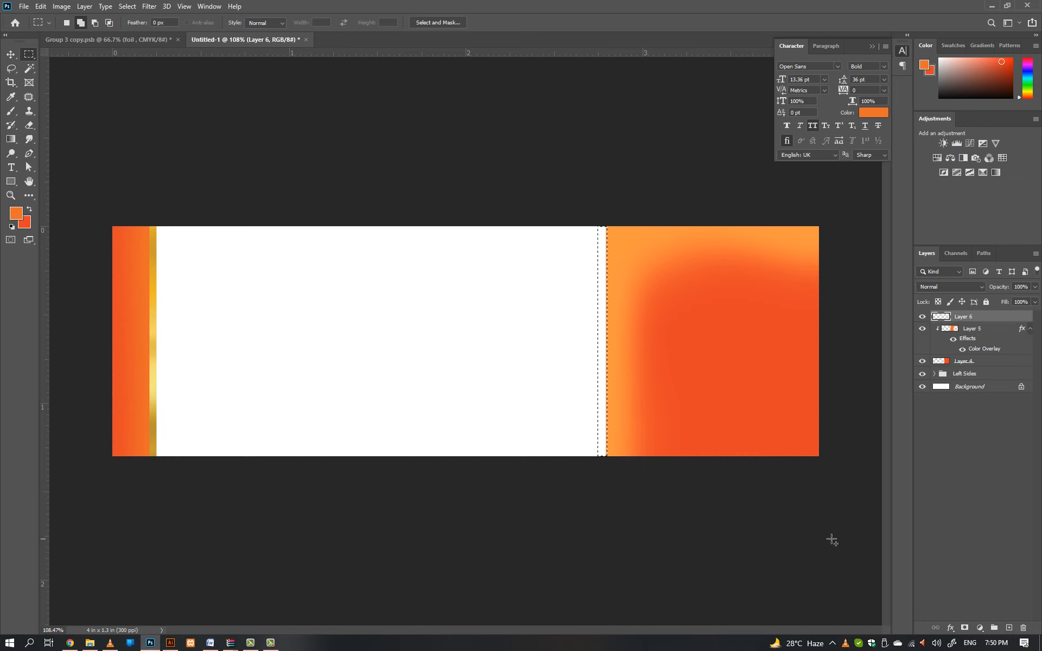
key("alt+BackSpace")
- Bring the gold foil from Group 3 copy.psb into the label document and place it over the new strip's upper end
key("v")
left_click(154, 40)
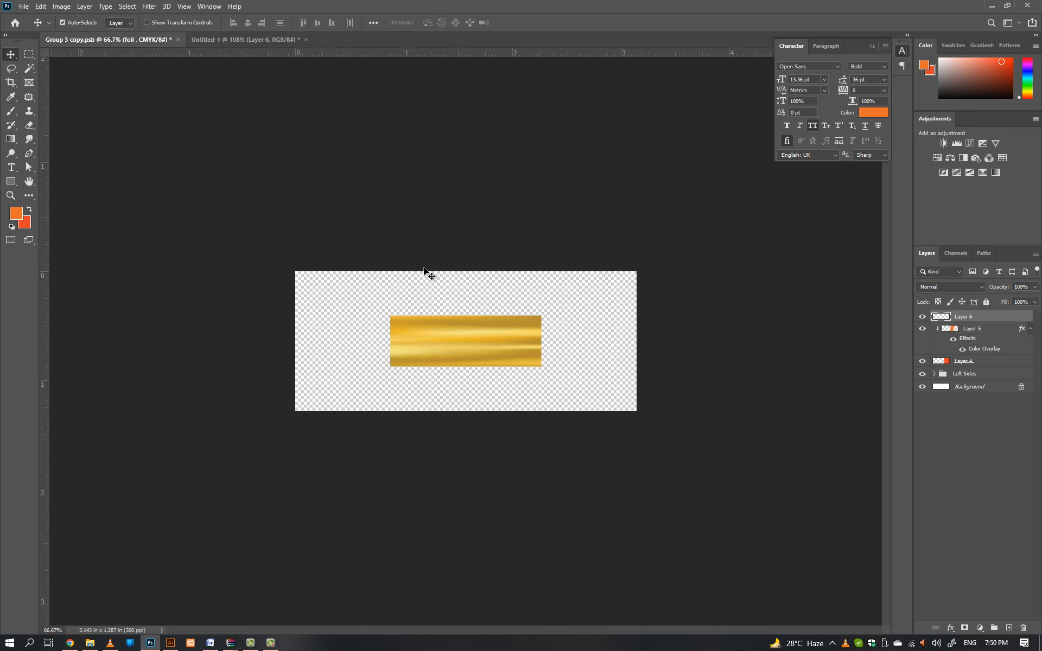
left_click_drag(407, 316, 219, 39)
left_click_drag(317, 124, 630, 257)
- Stretch the foil down to the full canvas height and clip it to the strip on Layer 6
key("ctrl+t")
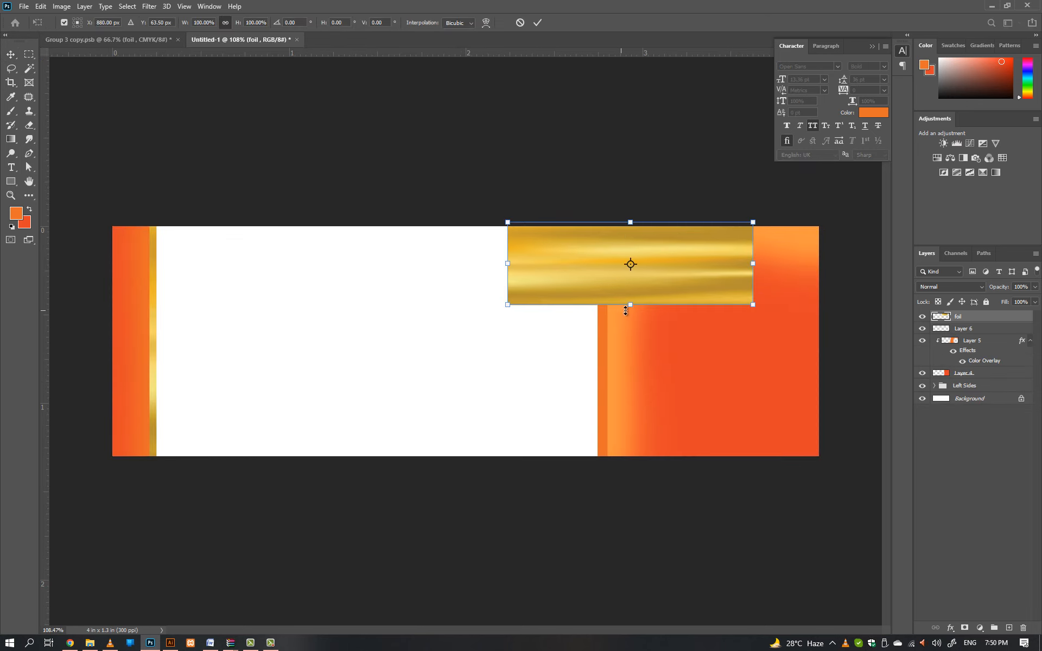
left_click_drag(629, 305, 629, 459)
key("Return")
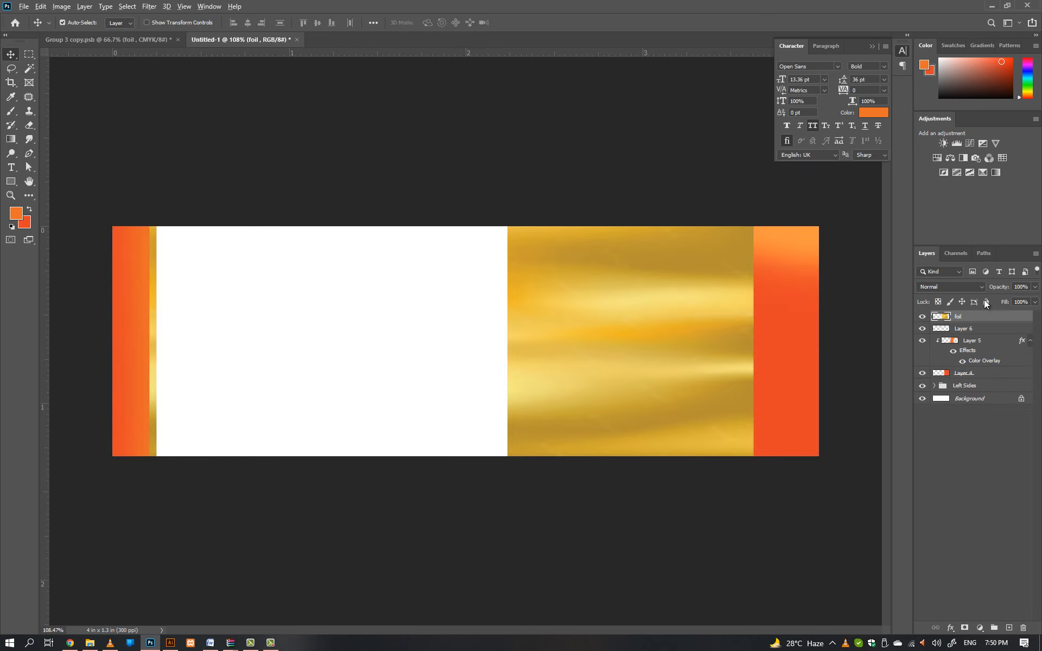
left_click(976, 319, "alt")
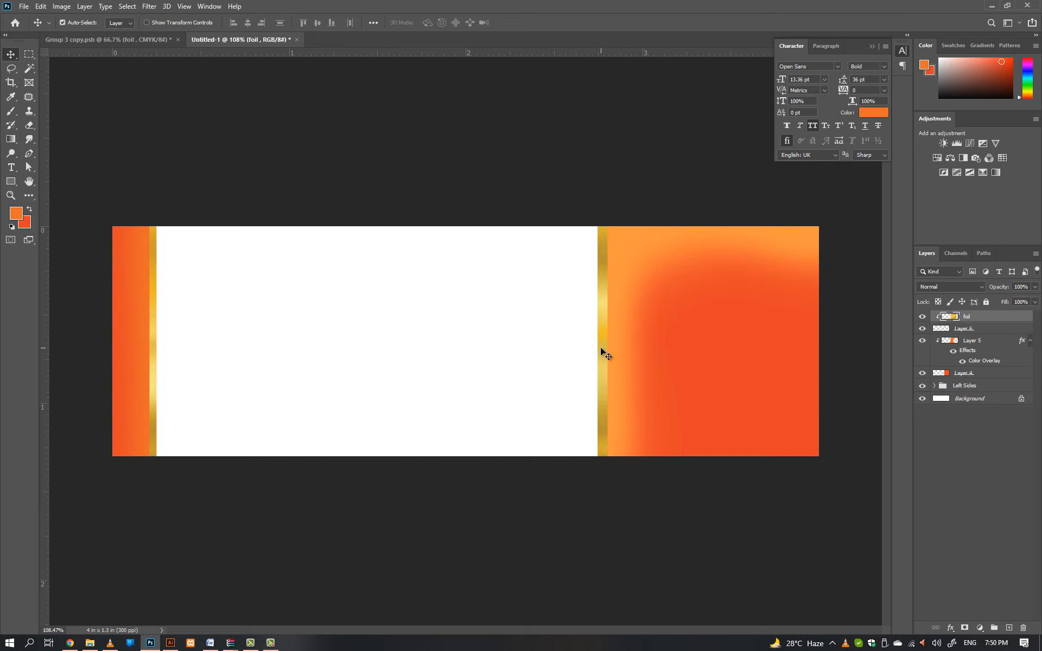
- Narrow the gold strip on Layer 6 slightly by pulling in its left edge
left_click(962, 333)
key("ctrl+t")
scroll(600, 337, "up", 2)
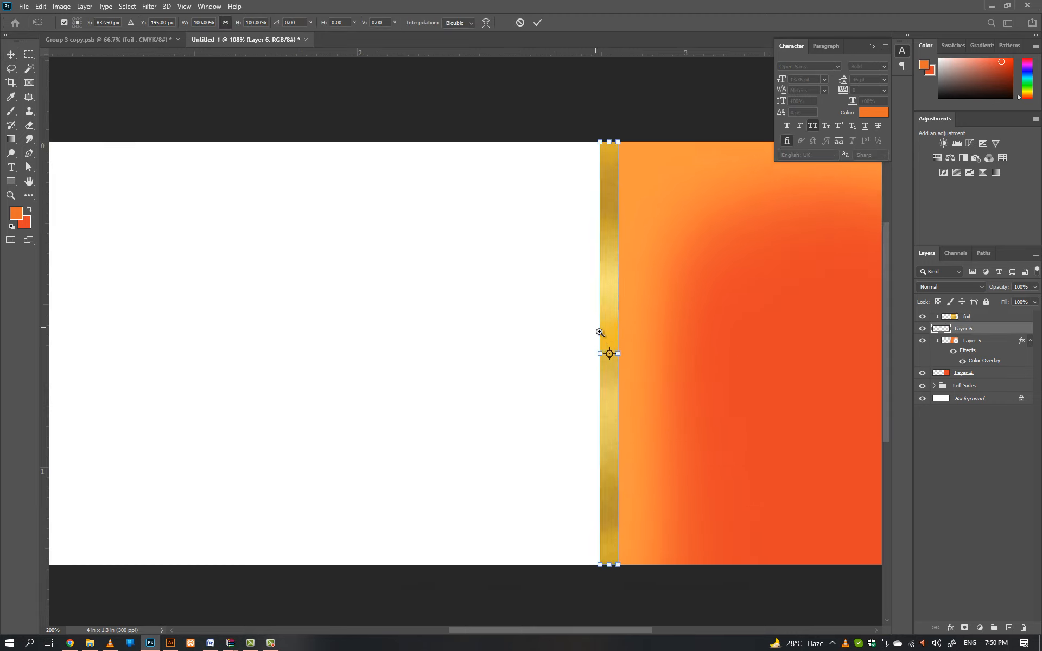
left_click_drag(602, 369, 611, 365)
key("Return")
scroll(607, 363, "down", 2)
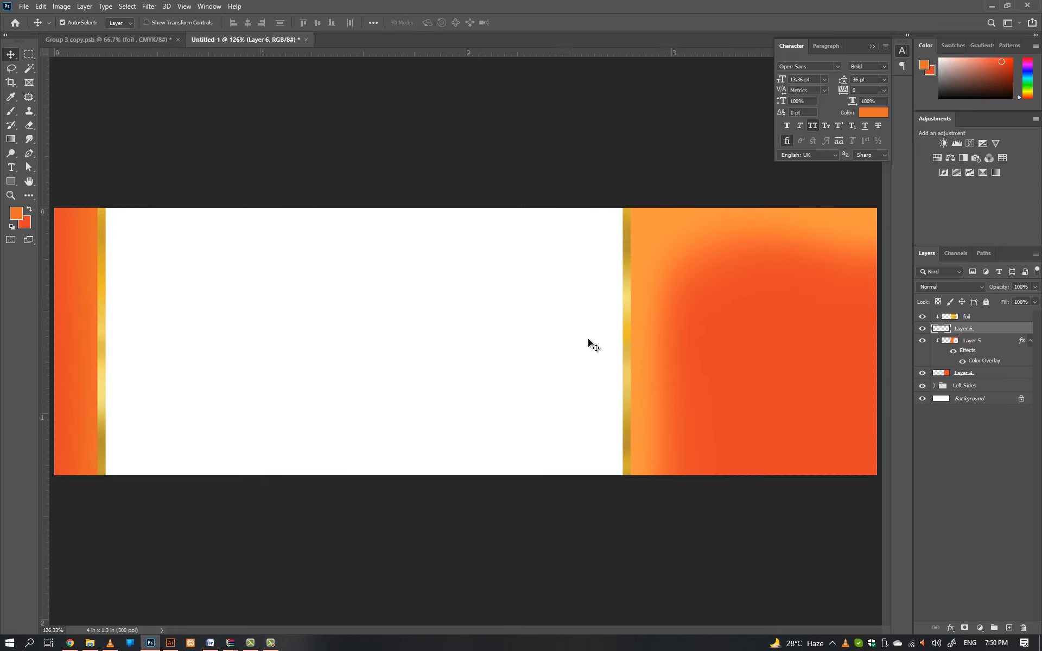
- Shift the right gradient block and its gold strip together slightly to the right
left_click_drag(586, 263, 705, 491)
left_click_drag(715, 404, 728, 404)
left_click(525, 336)
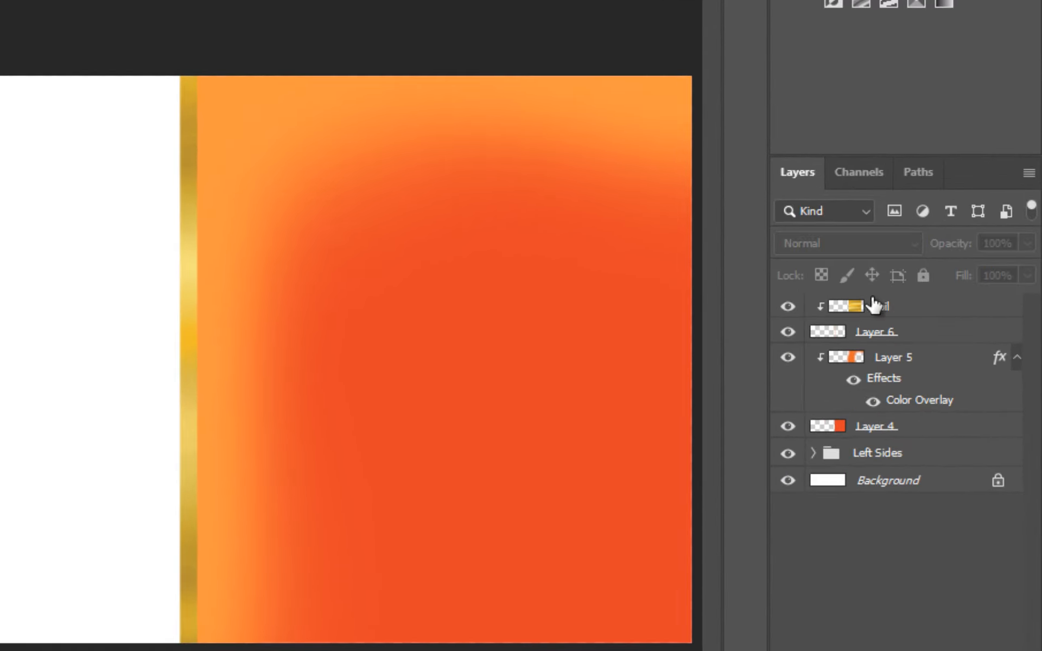
- Group the foil, Layer 6, Layer 5 and Layer 4 layers and rename the group Right Side
left_click(874, 305)
left_click(879, 428, "shift")
key("ctrl+g")
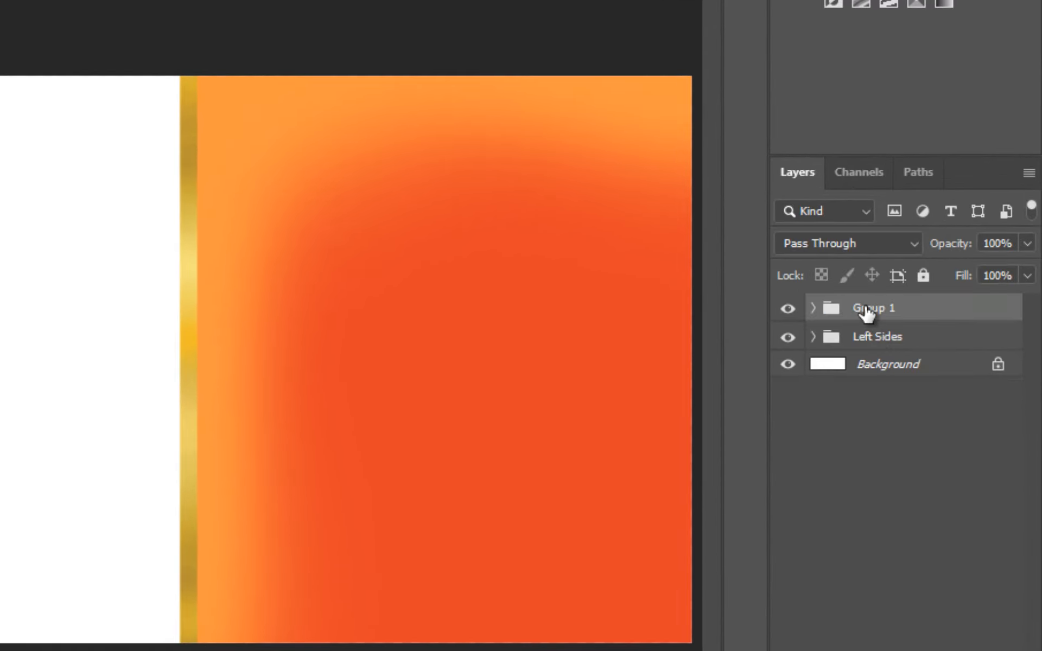
double_click(870, 308)
type("Right Si")
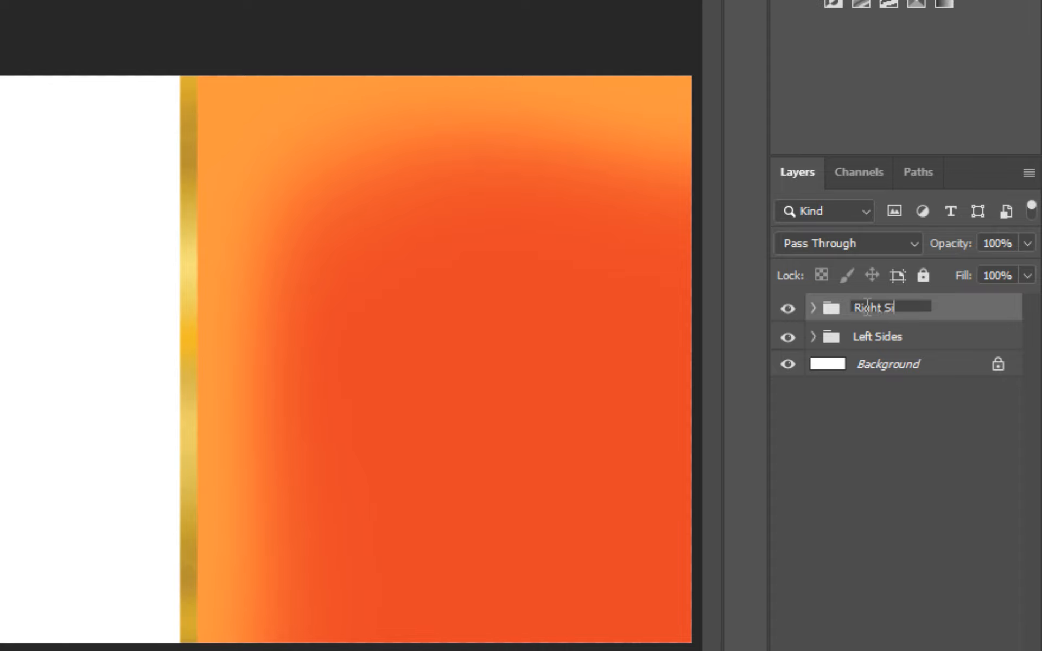
type("de")
key("Return")
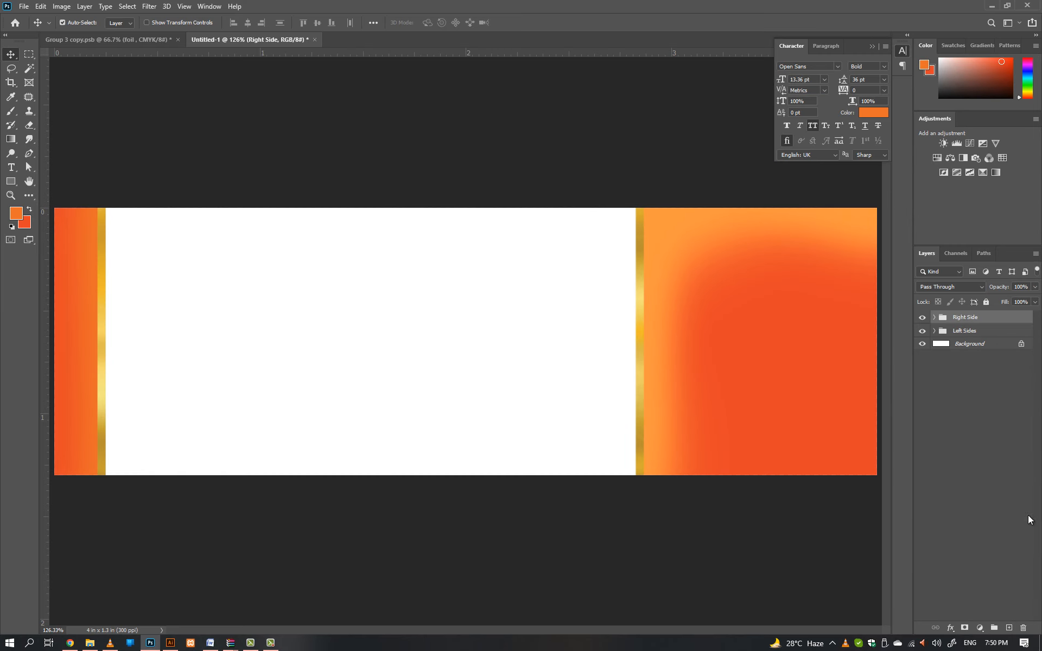
- Fill a new layer with near-black #171717 and move it beneath the Left Sides group
left_click(1008, 627)
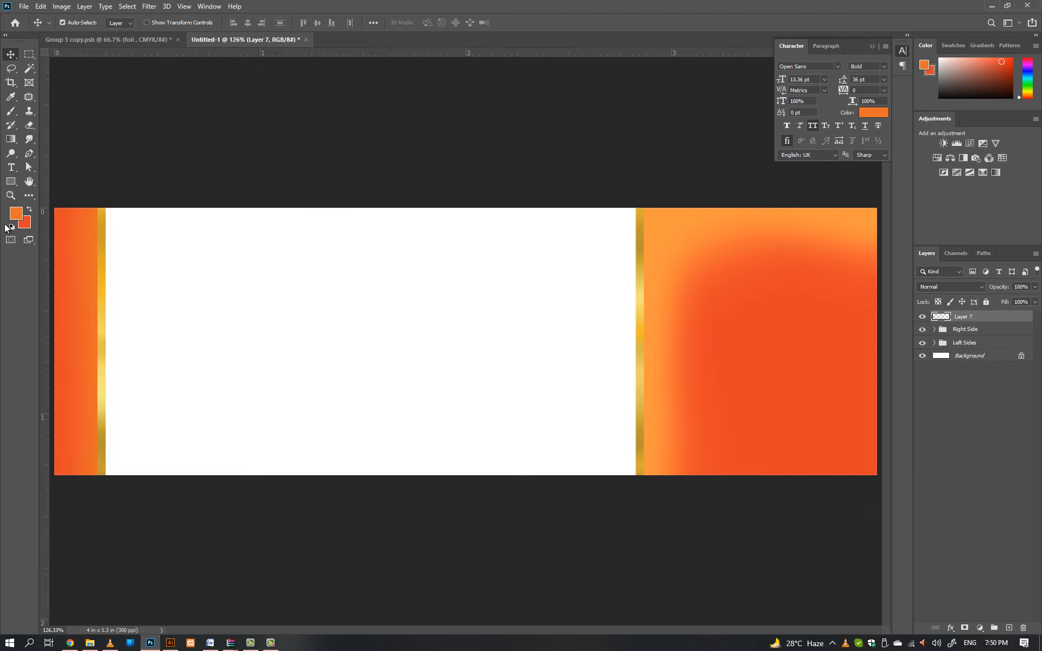
left_click(16, 214)
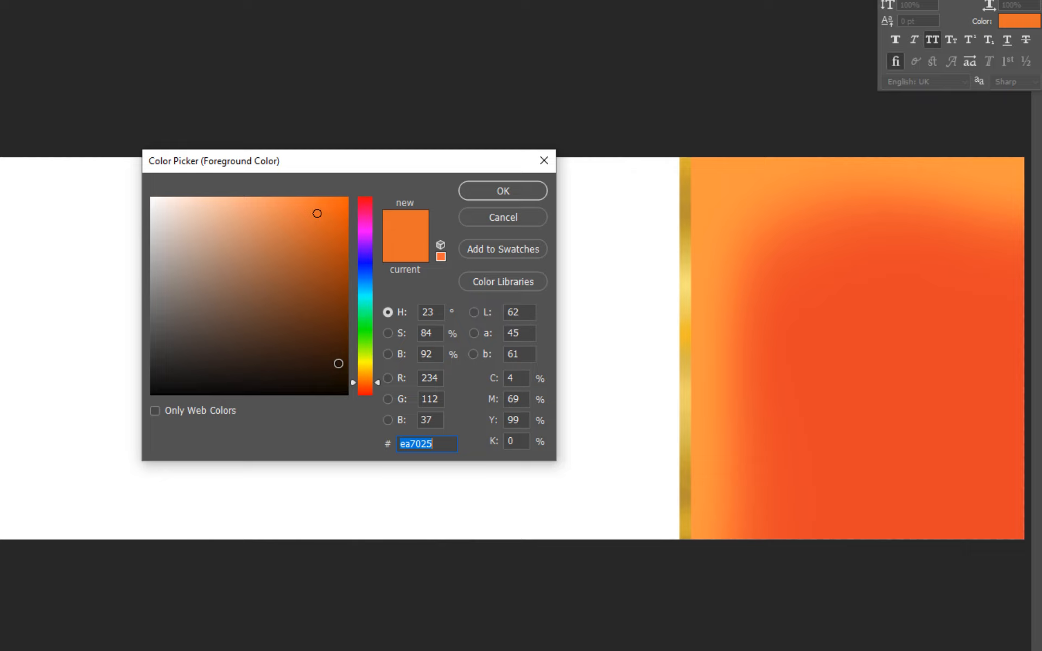
type("1c1c1c")
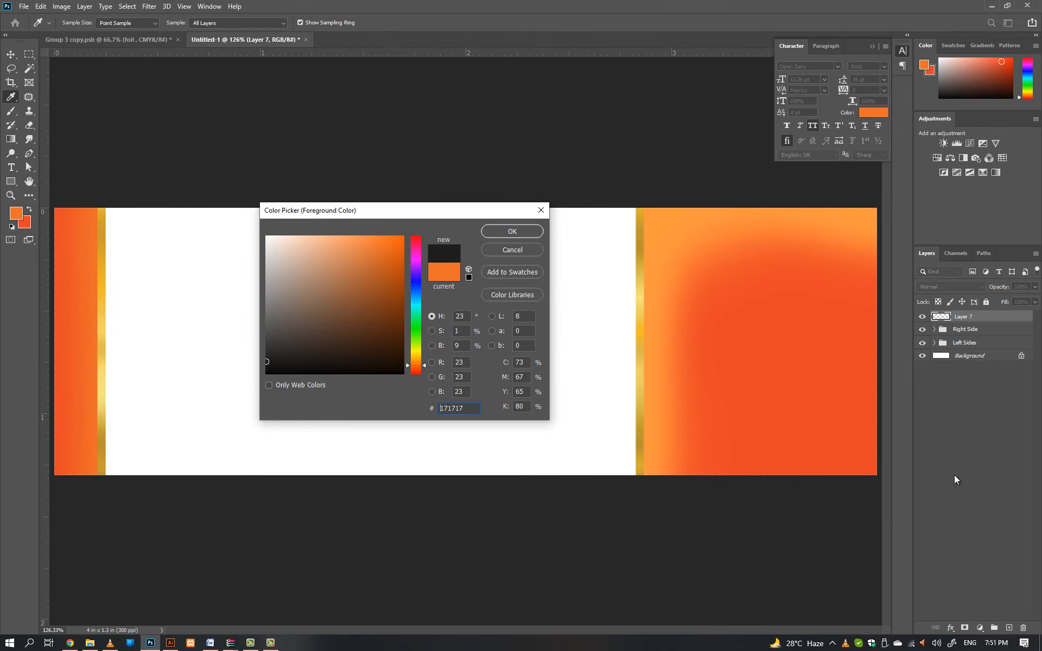
key("Return")
key("v")
key("alt+BackSpace")
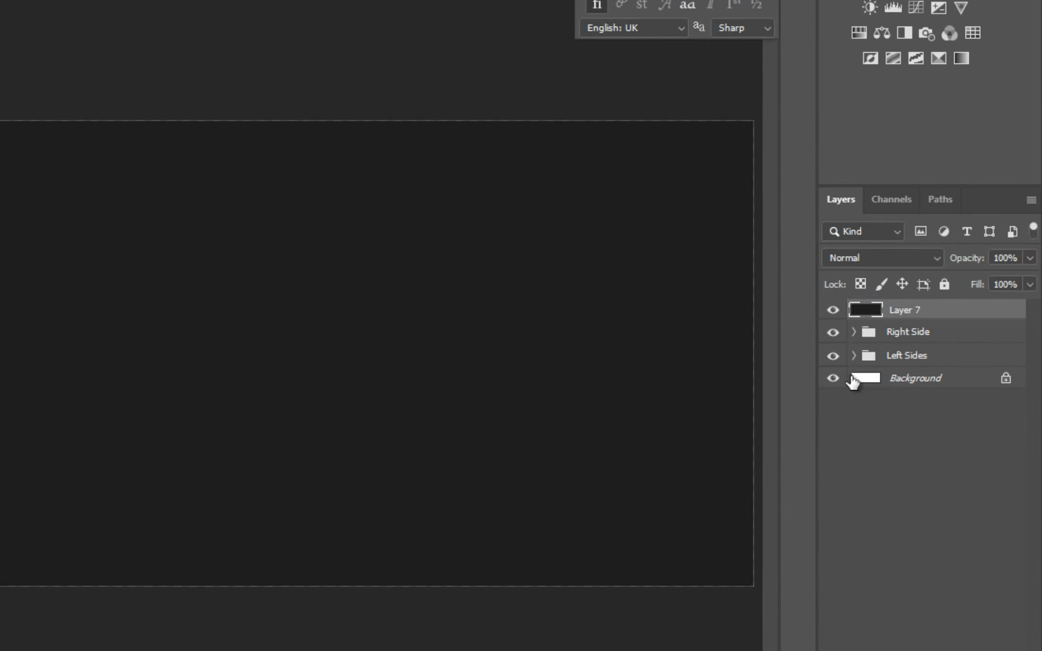
left_click_drag(970, 330, 948, 366)
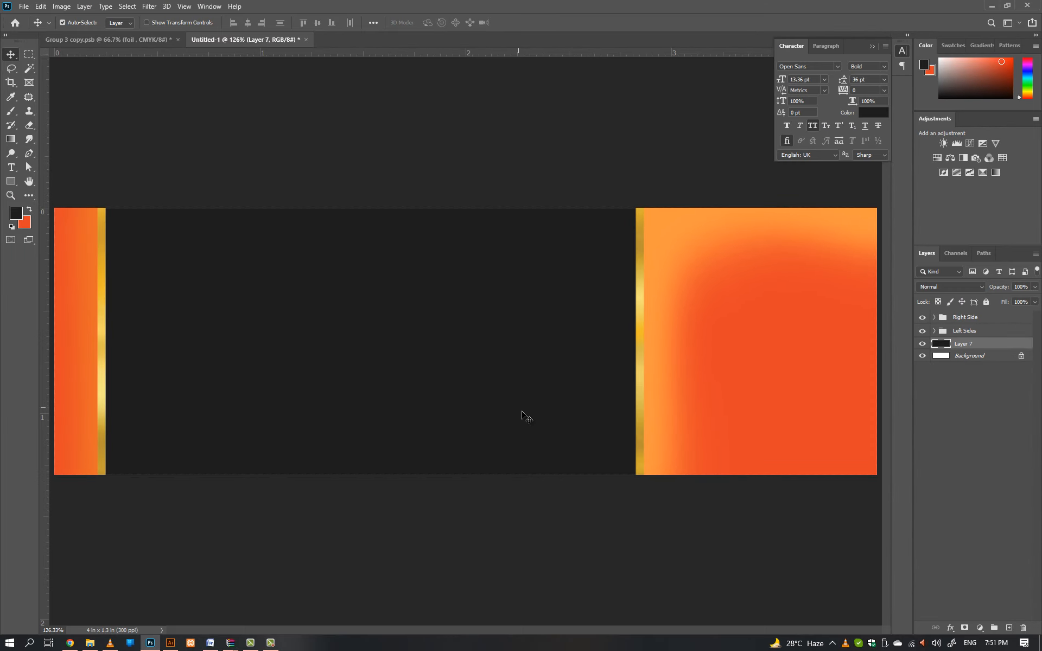
- Set the background color to dark gray #2d2d2d
left_click(26, 223)
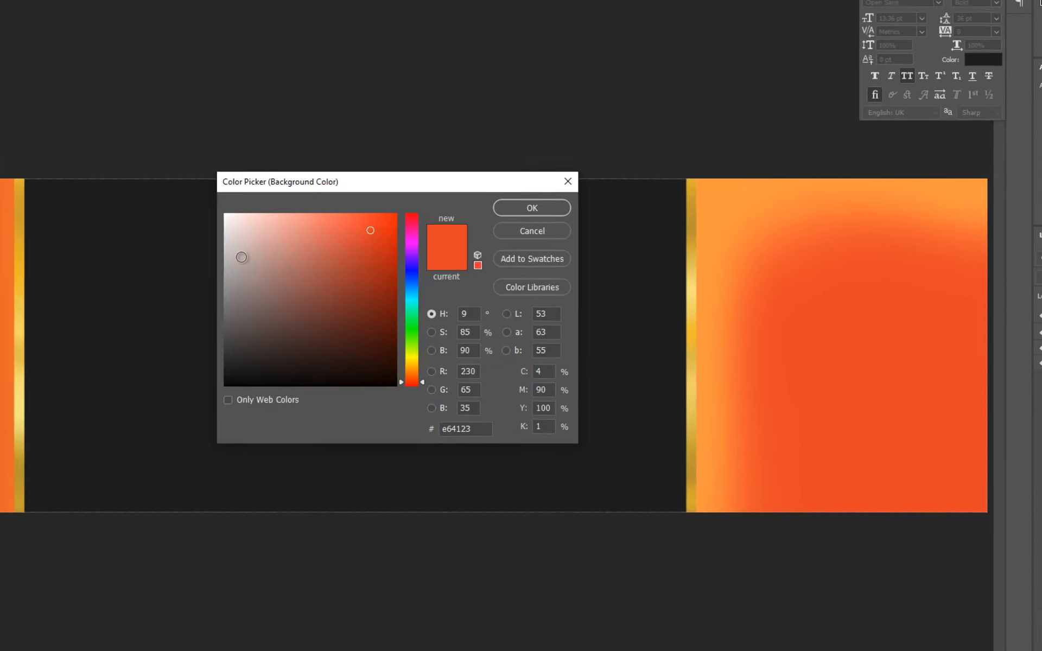
left_click(270, 337)
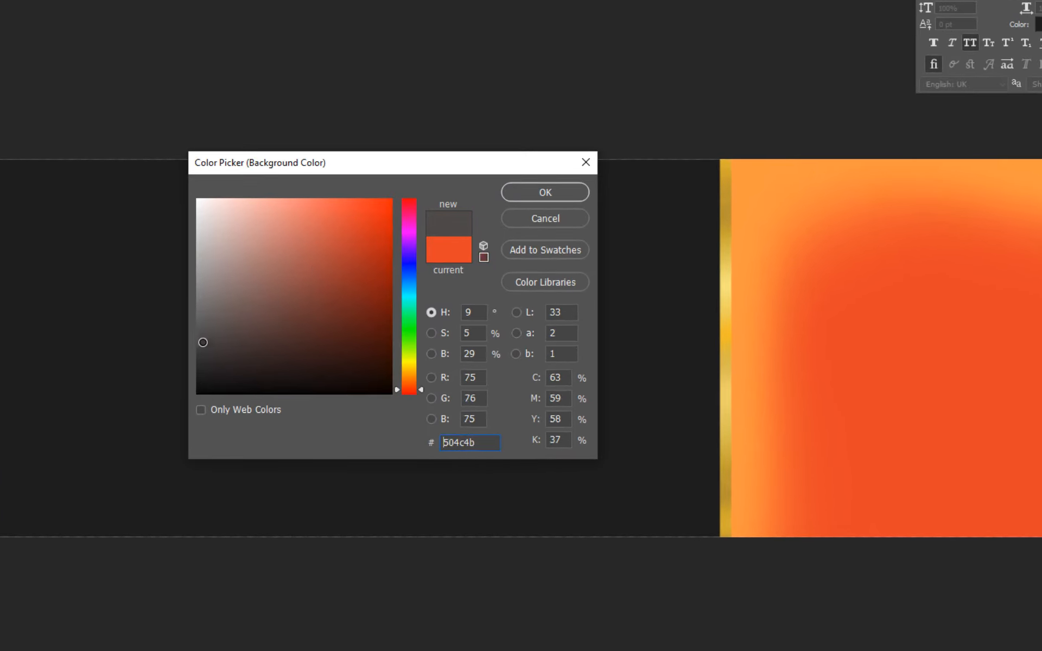
left_click_drag(203, 342, 197, 362)
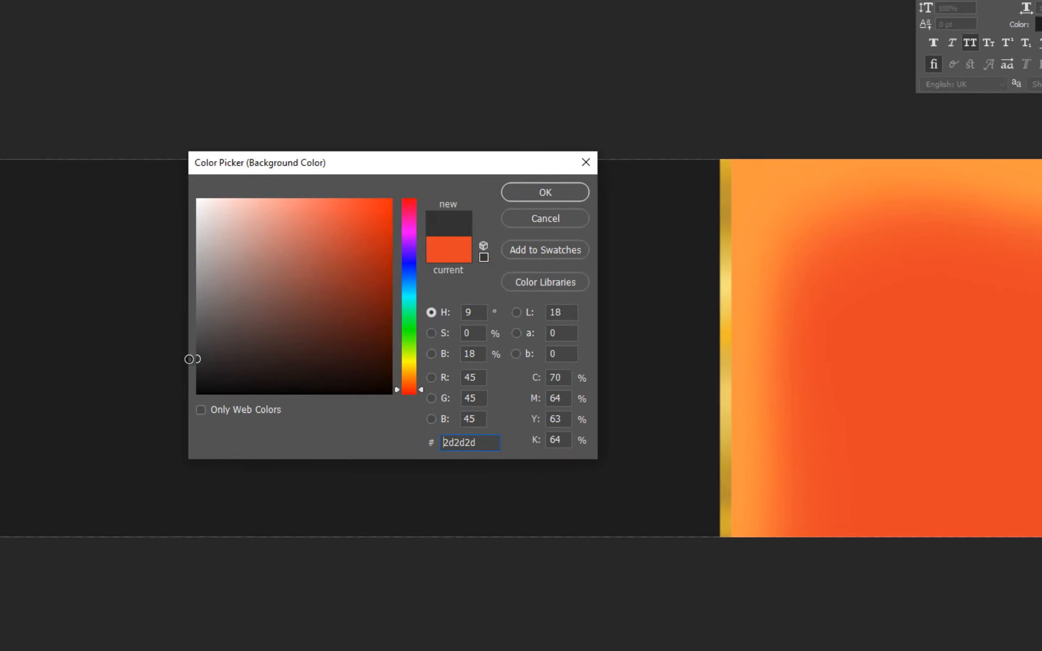
key("Return")
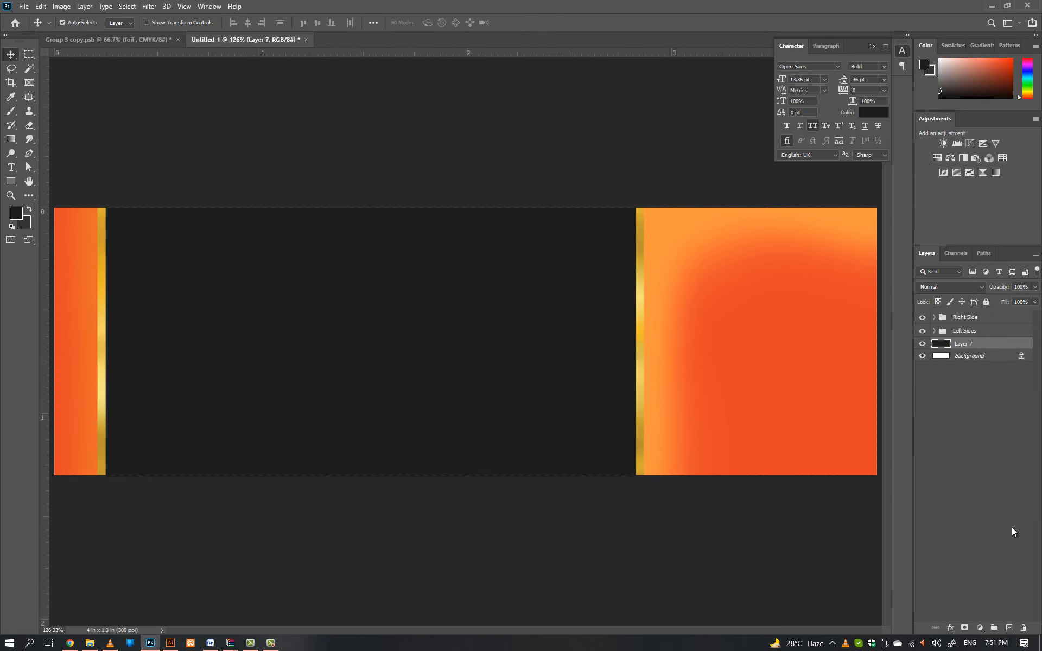
- Paint a soft dark gray glow at the black panel's lower right on a new layer with a 700 px brush
left_click(1011, 628)
key("b")
key("bracketright")
key("bracketright")
key("bracketright")
key("bracketright")
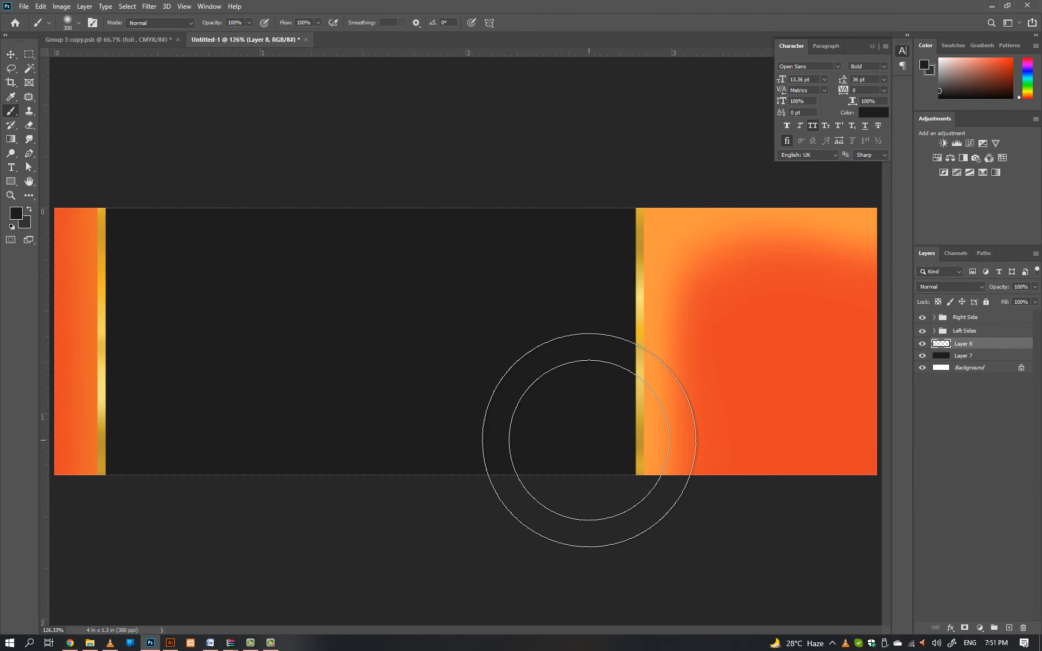
key("bracketright")
key("bracketright")
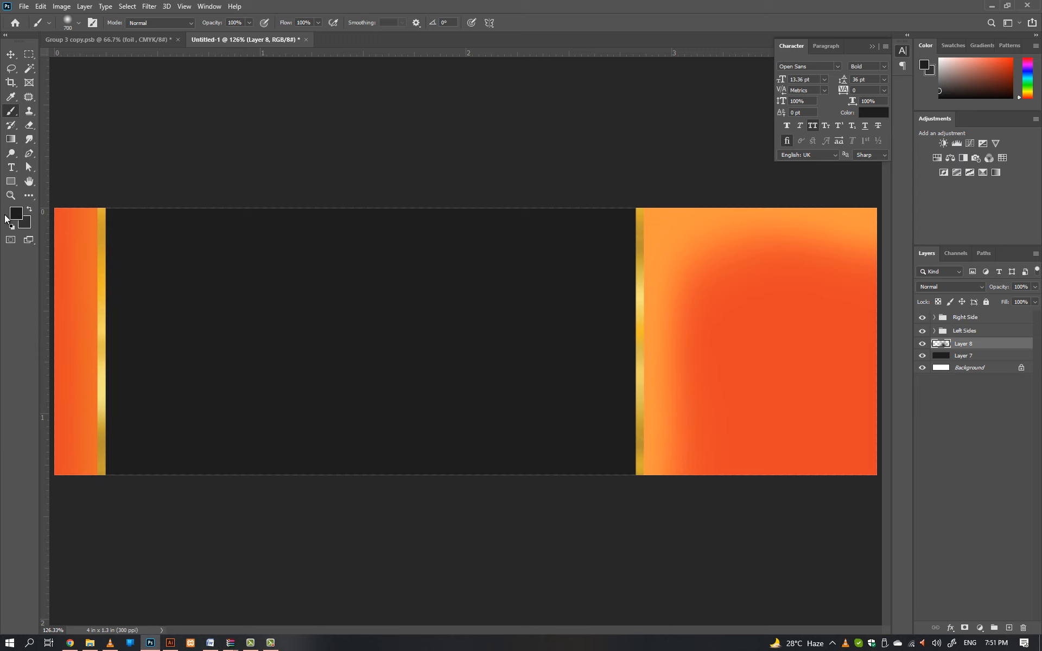
left_click_drag(615, 479, 575, 441)
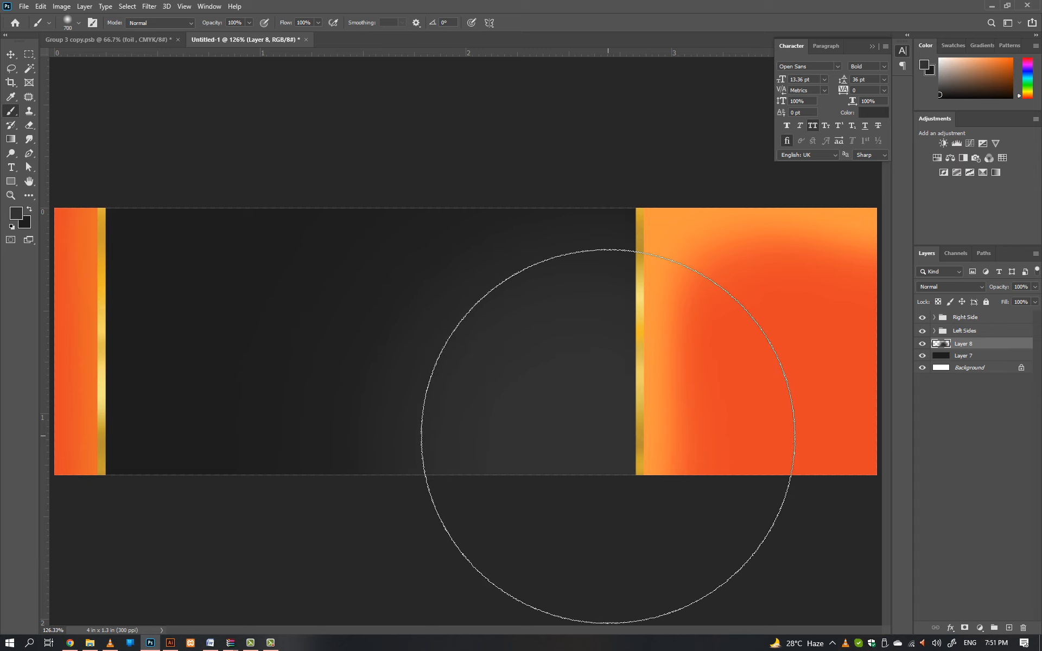
- Hide the foil layer in Group 3 copy.psb, show the hifi Light logo on Layer 1 and bring it into the Untitled-1 label
key("v")
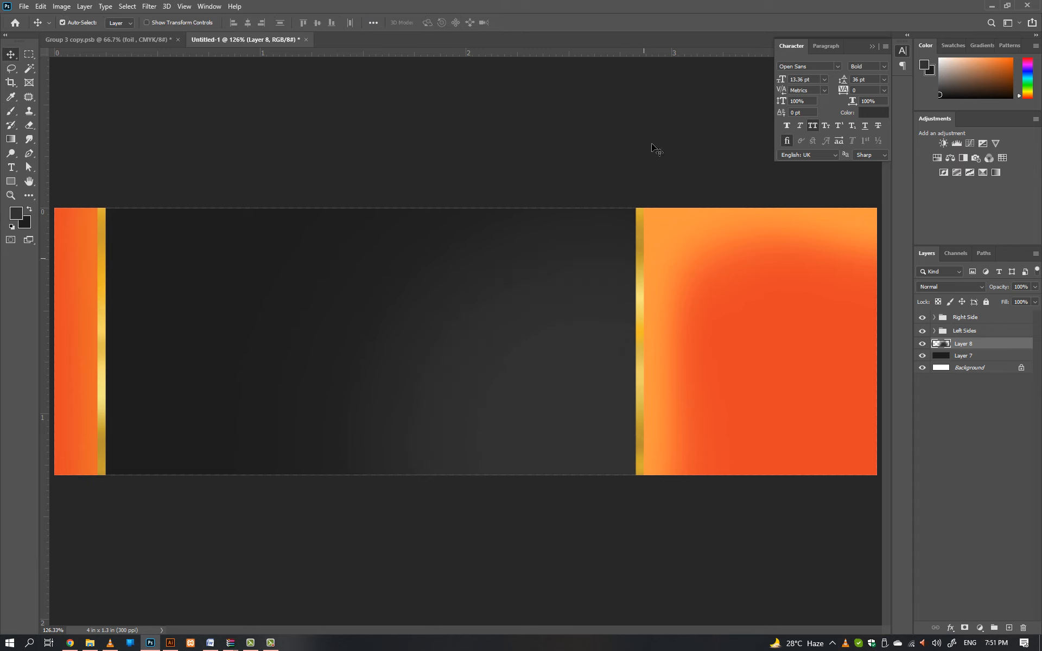
left_click(538, 141)
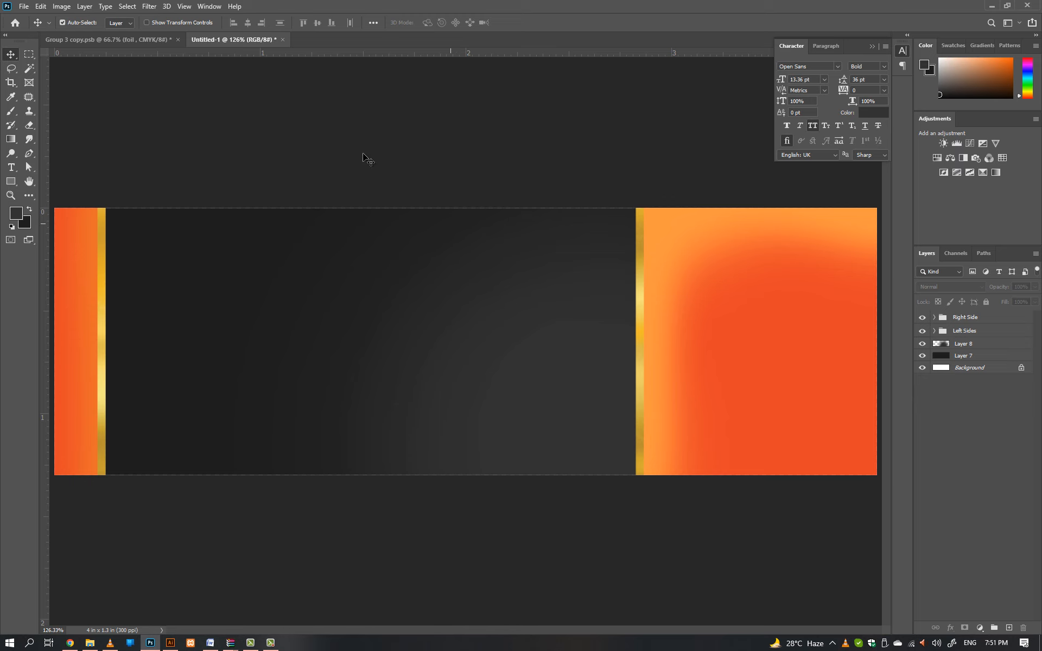
left_click(163, 40)
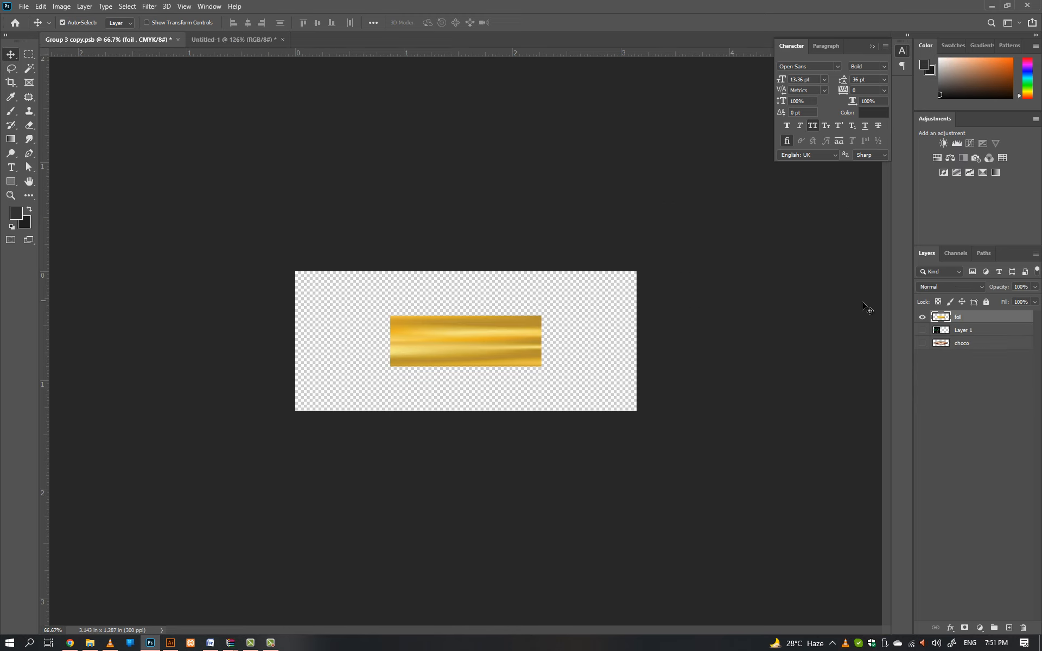
left_click(922, 319)
left_click(922, 330)
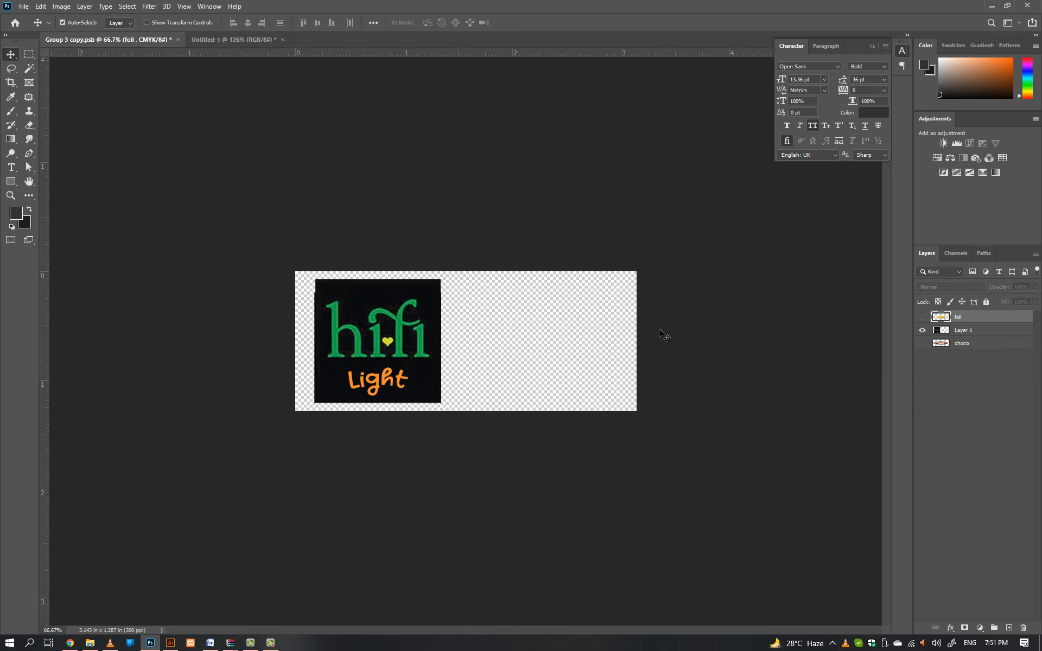
left_click(384, 329)
left_click_drag(384, 330, 277, 343)
- Scale the hifi Light logo to about 48.7% and place it in the upper left of the black panel
key("ctrl+t")
left_click_drag(364, 456, 326, 419)
left_click_drag(250, 315, 225, 288)
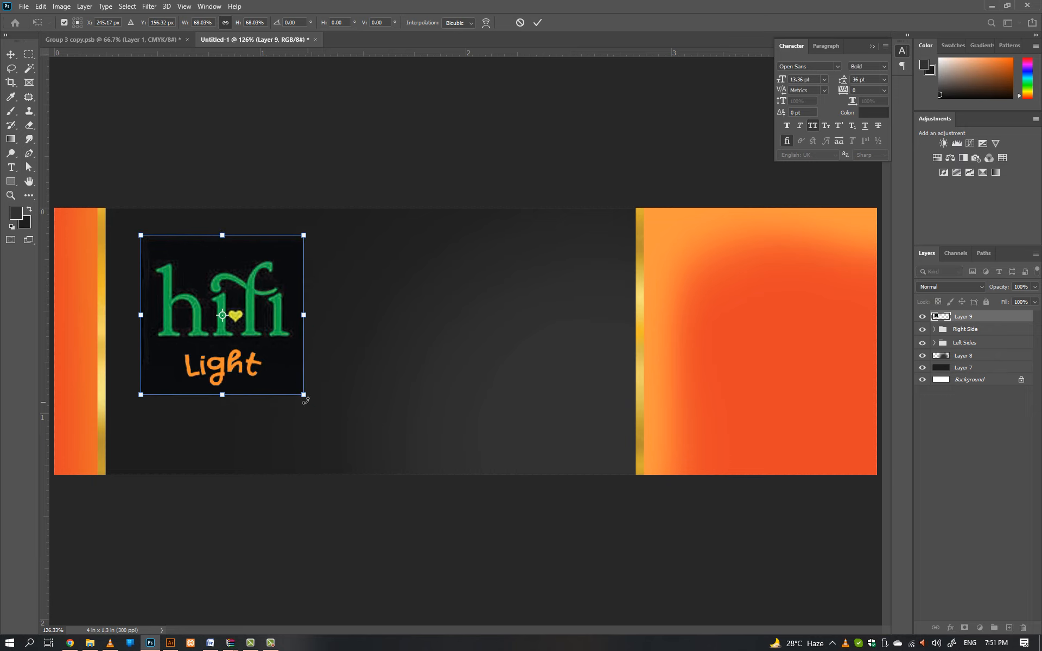
left_click_drag(303, 394, 257, 349)
key("shift+Down")
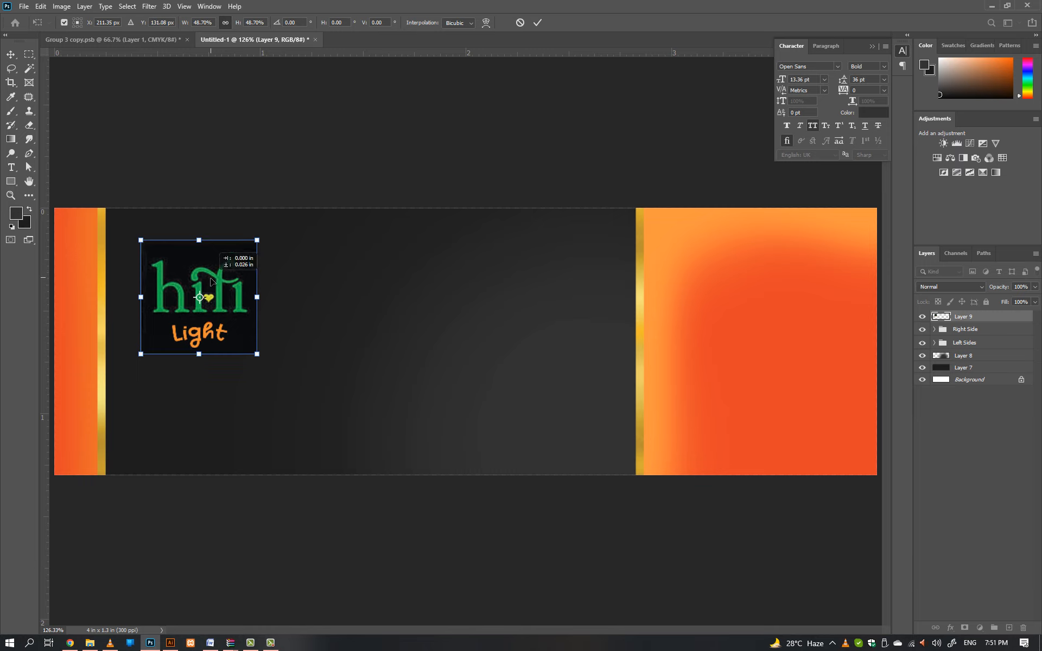
key("Return")
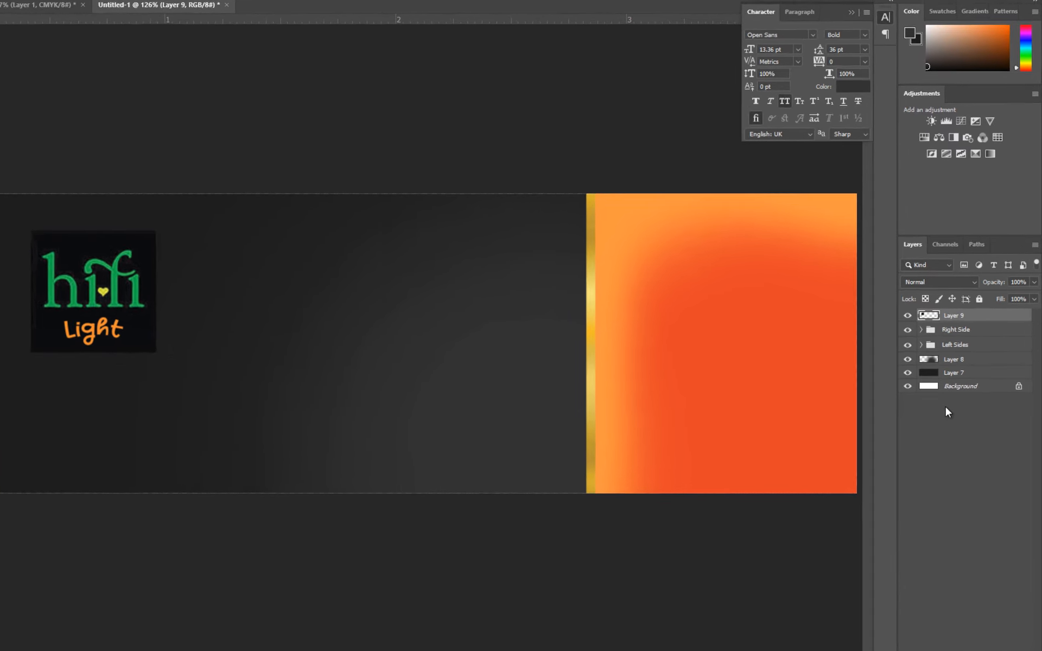
- Add a Color Overlay to Layer 7, sampling near-black #030405 from the logo's background
left_click(986, 371)
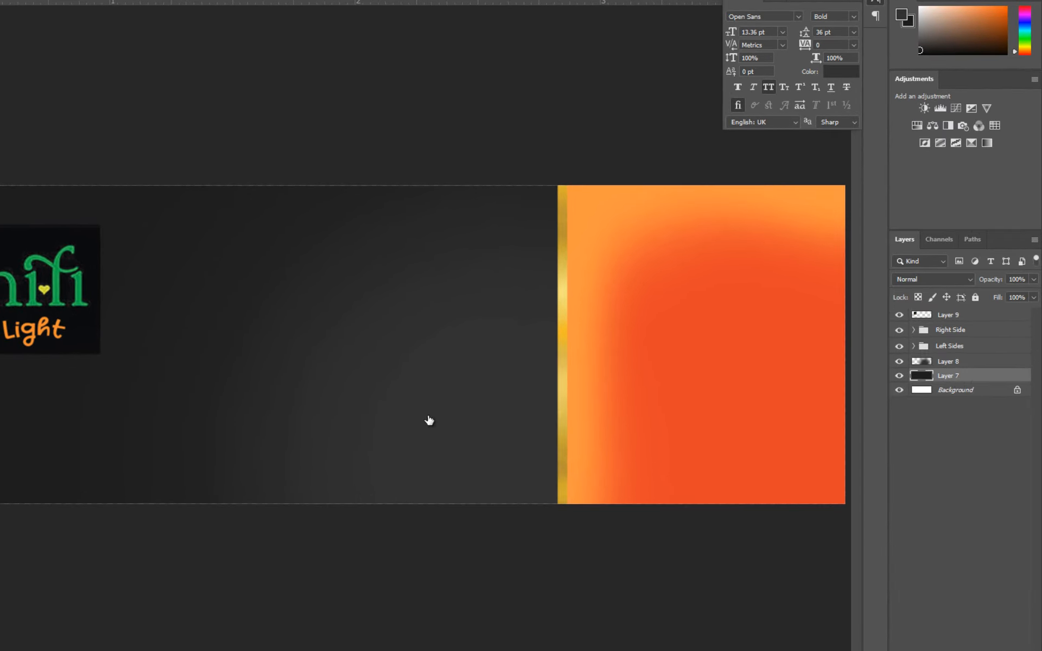
left_click_drag(129, 146, 394, 135)
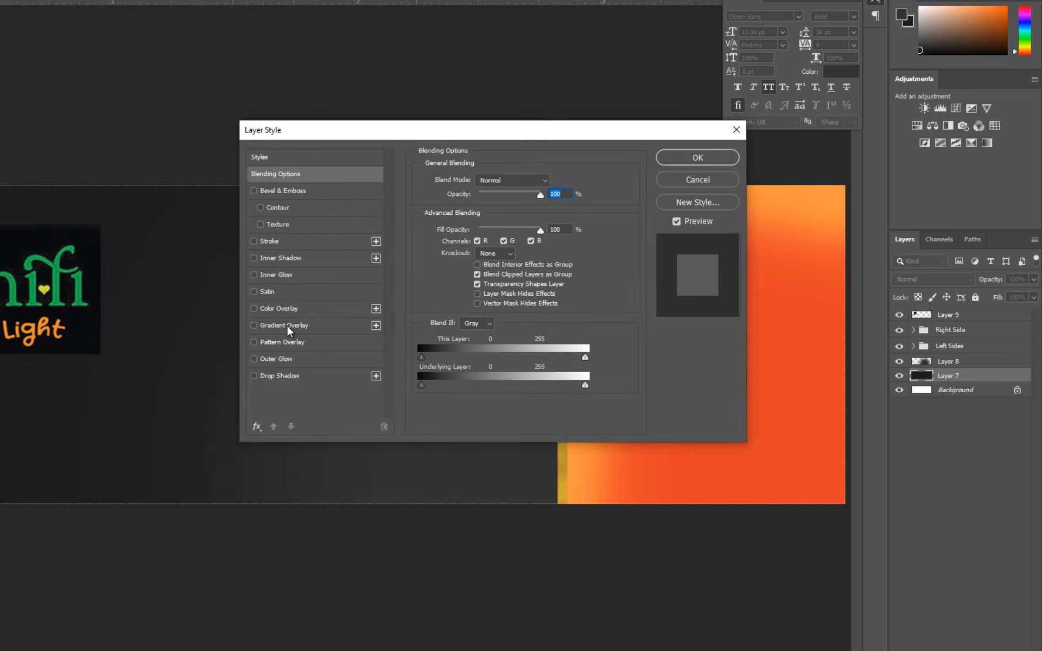
left_click(288, 310)
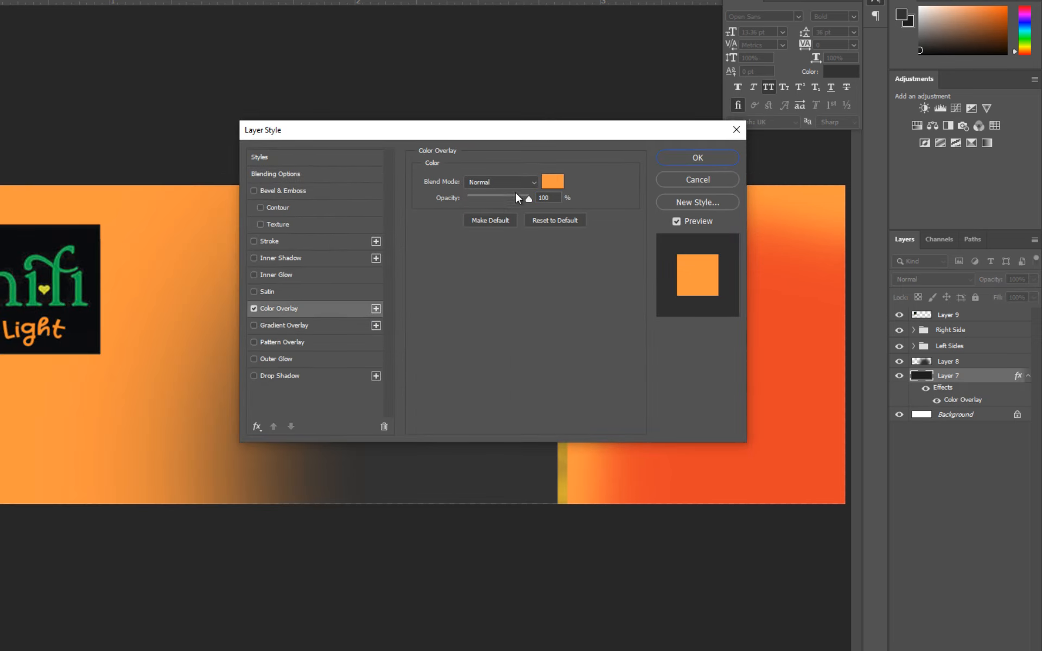
left_click(553, 181)
left_click(85, 234)
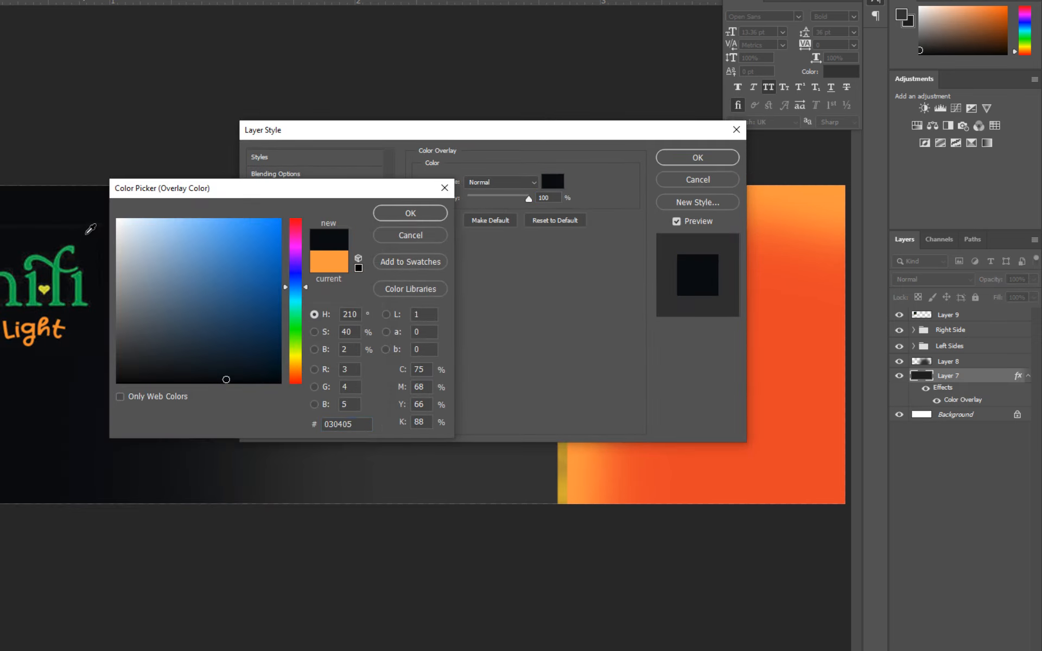
key("Return")
key("Return")
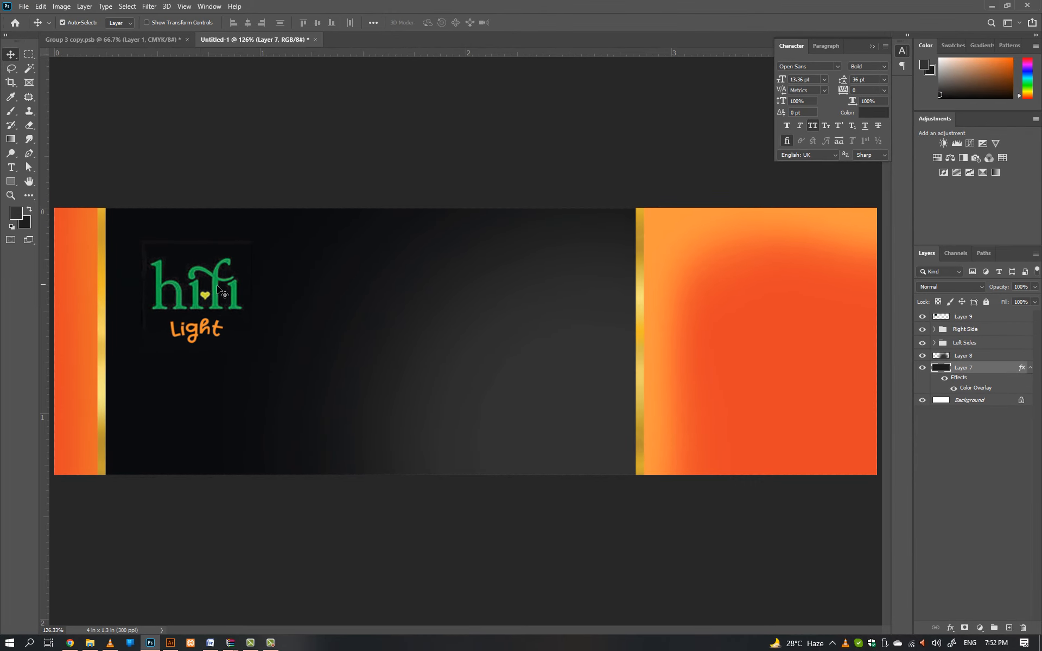
- Shrink the hifi Light logo slightly and adjust its position in the black panel's upper left
left_click_drag(217, 288, 213, 284)
key("ctrl+t")
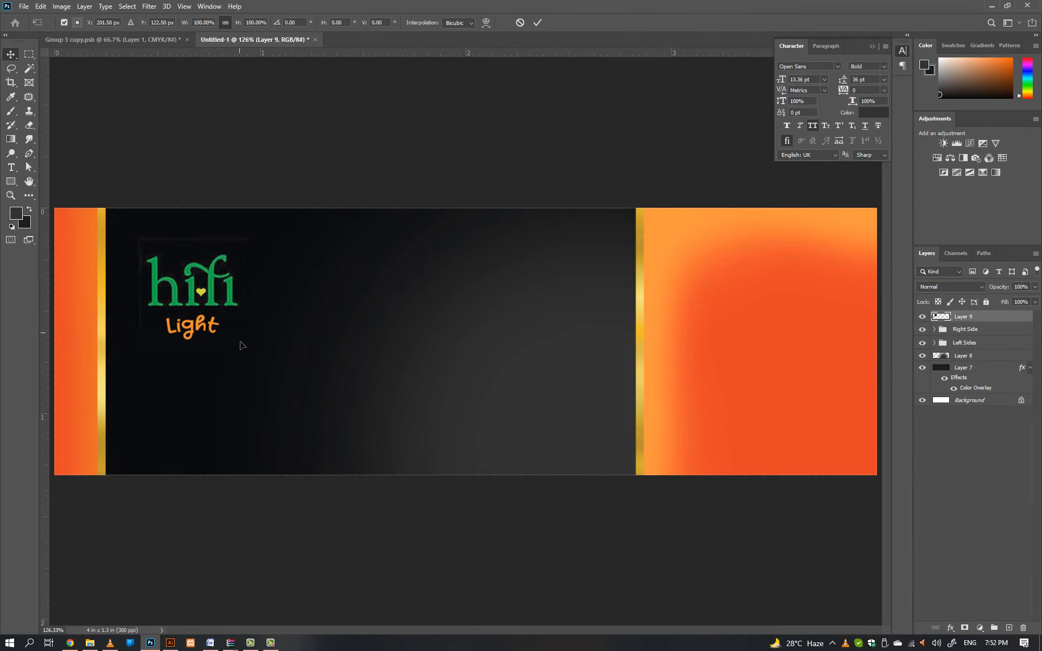
left_click_drag(246, 345, 241, 341)
key("Return")
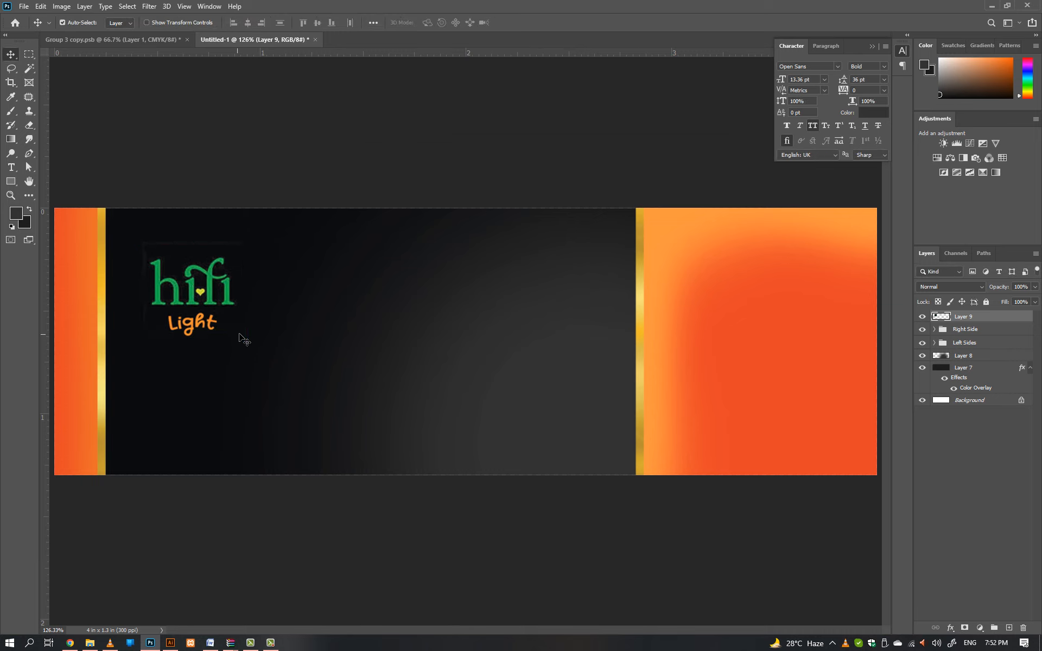
- Shift the gray glow on Layer 8 slightly to the right and lower its opacity to 76%
left_click_drag(535, 408, 560, 392)
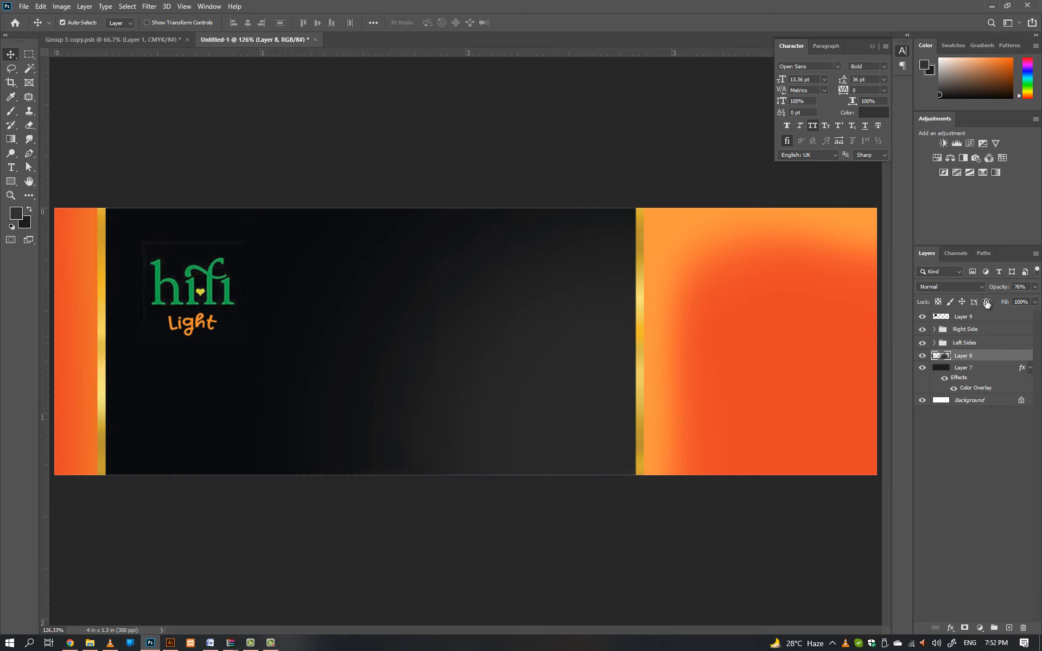
left_click(530, 570)
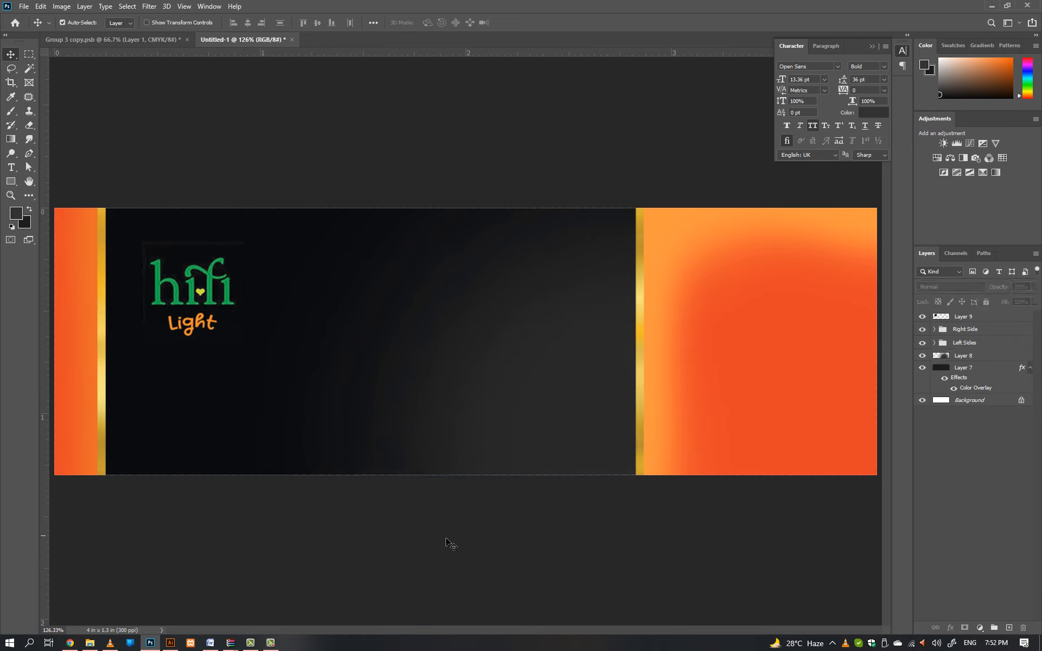
- Switch to Illustrator, cut the brown chocolate stream from Vector Smart Object.ai and paste it as pixels into the Photoshop label
mouse_move(170, 644)
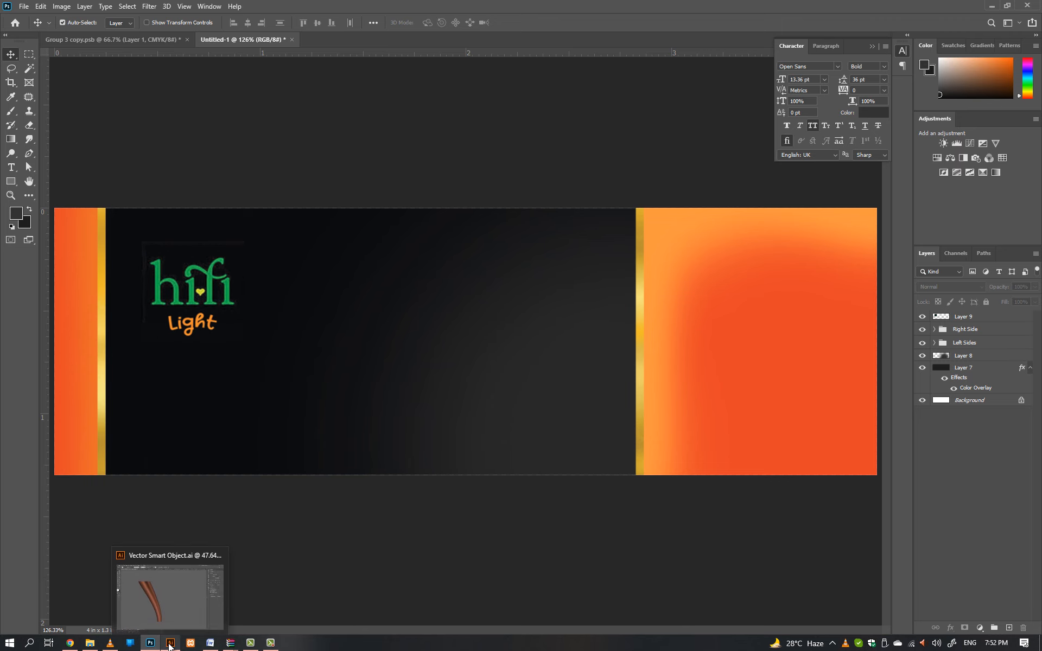
left_click(173, 598)
left_click_drag(334, 322, 367, 251)
key("ctrl+z")
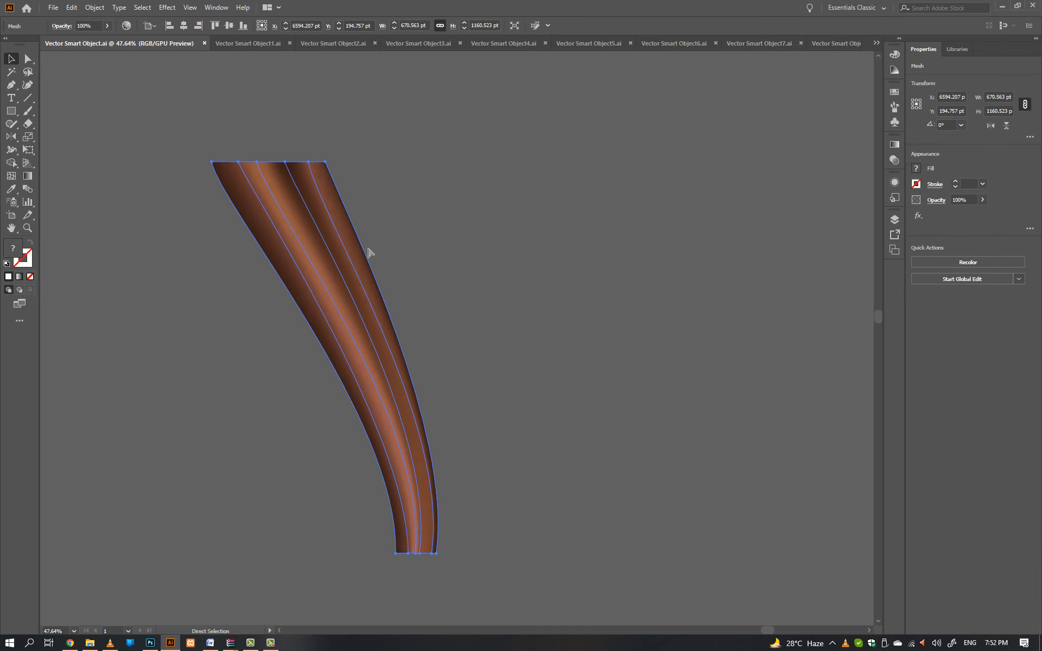
key("ctrl+x")
left_click(150, 643)
left_click(525, 370)
key("ctrl+v")
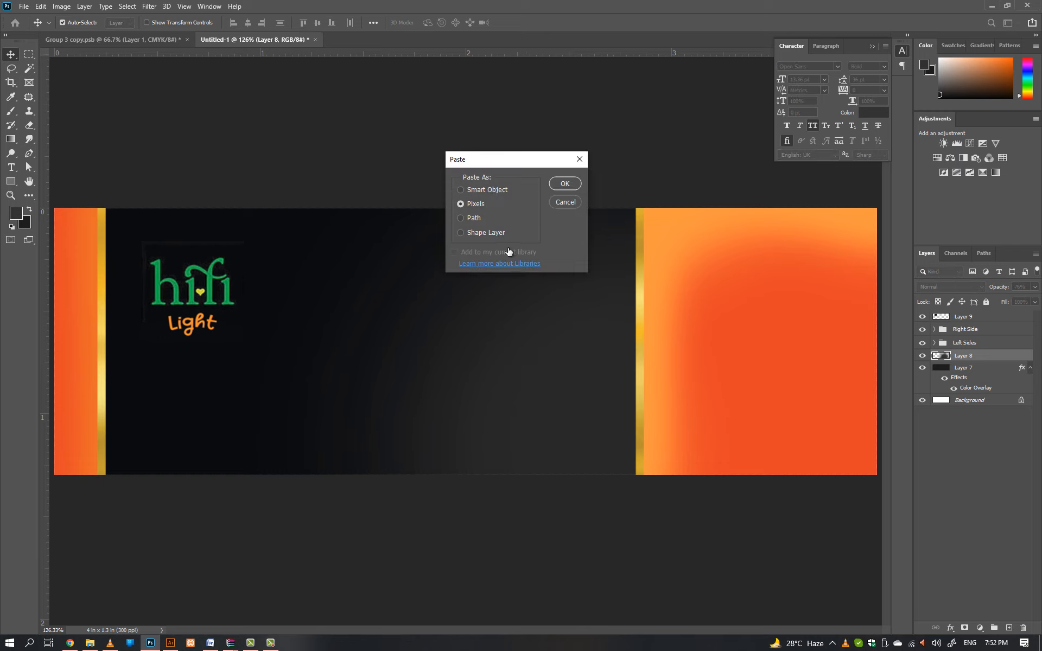
left_click(566, 184)
- Scale down the chocolate stream and place it flowing from the top edge in the right part of the black panel
left_click_drag(489, 359, 608, 304)
left_click_drag(576, 422, 575, 383)
left_click_drag(582, 278, 573, 292)
left_click_drag(601, 435, 577, 360)
key("Return")
left_click_drag(595, 313, 570, 310)
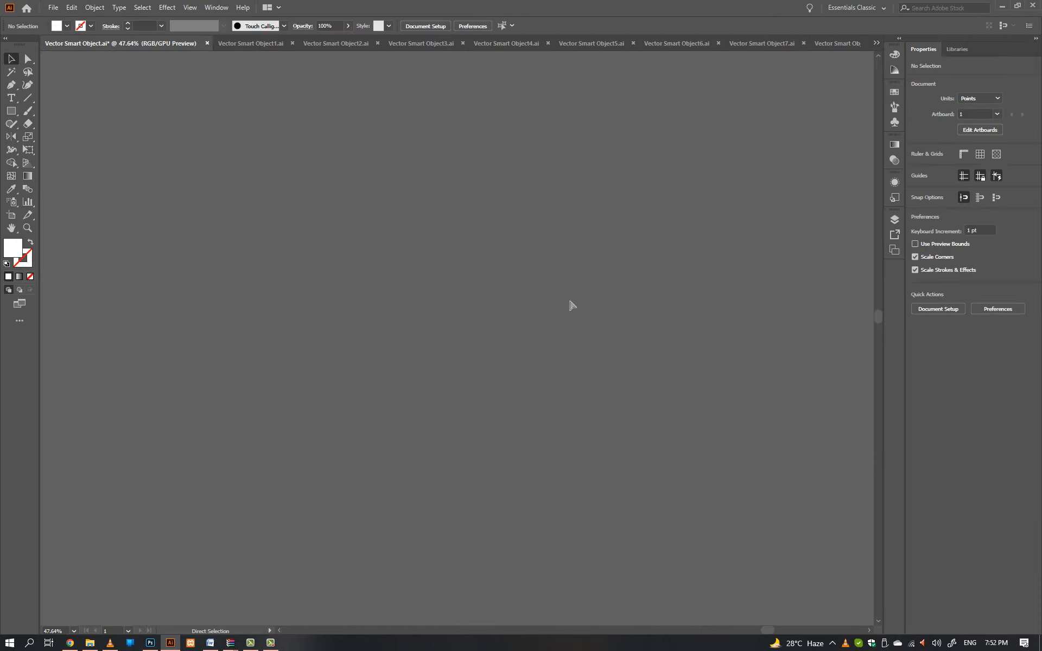
- Close Vector Smart Object.ai in Illustrator without saving, copy the orange stream from Vector Smart Object1.ai and paste it as pixels into the Photoshop label
key("ctrl+w")
key("n")
left_click(82, 43)
left_click(406, 252)
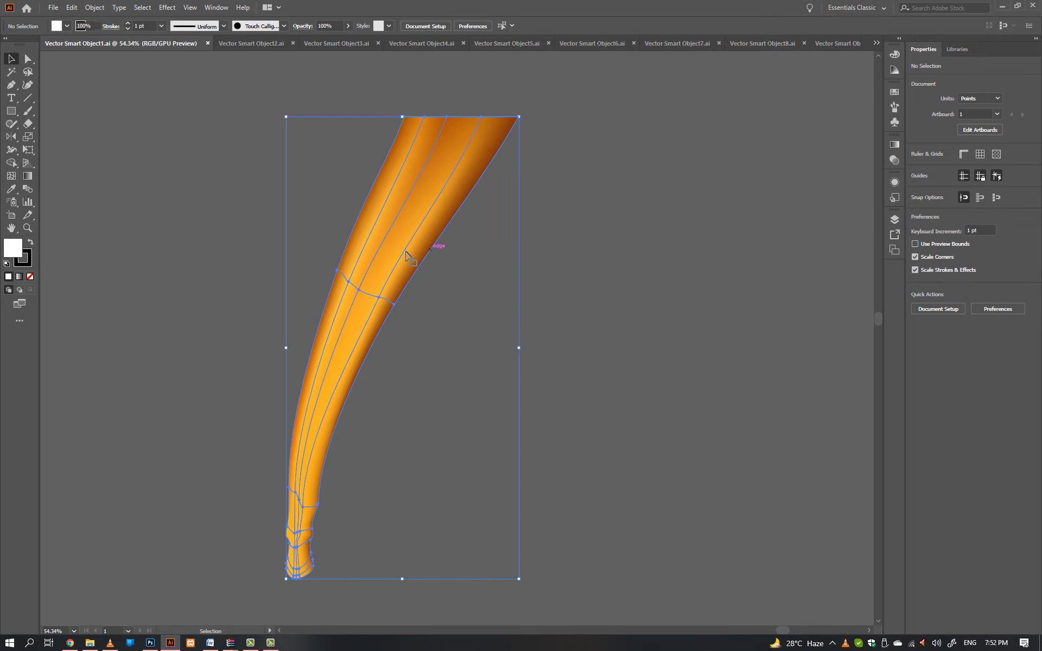
key("ctrl+c")
key("alt+Tab")
key("ctrl+v")
key("Return")
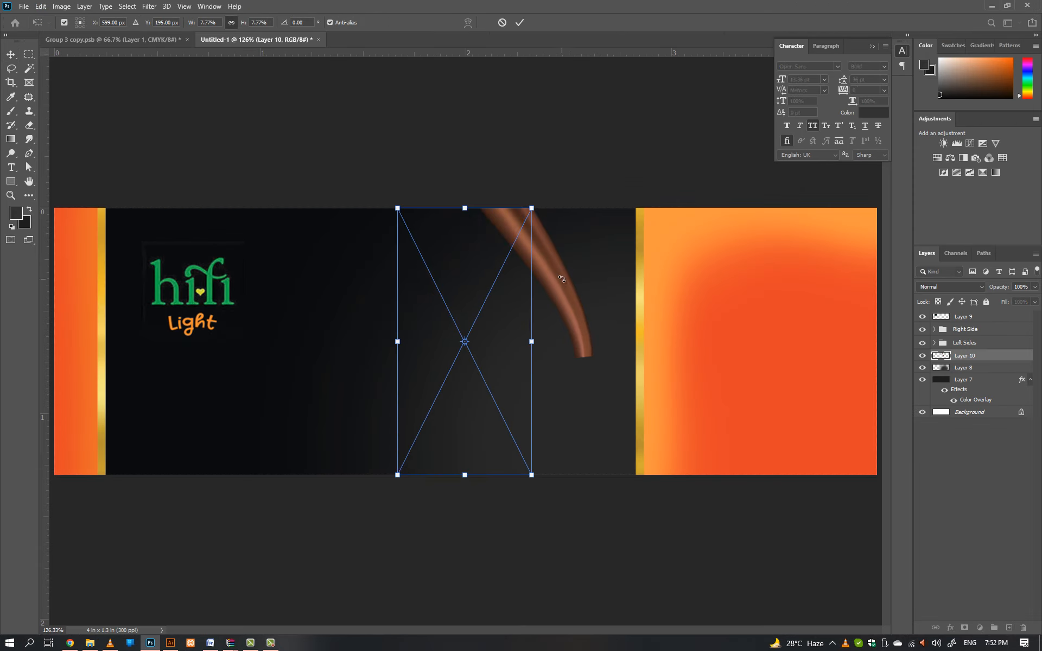
- Scale down the orange stream, bring it to the front and place it flowing from the top of the right orange panel
left_click_drag(428, 356, 642, 242)
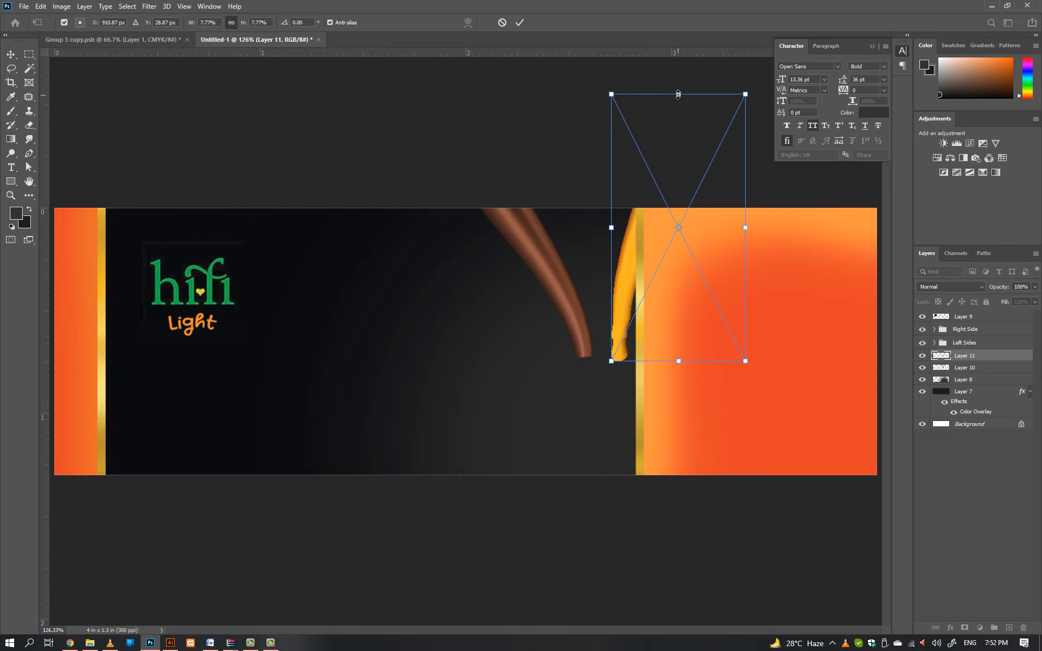
left_click_drag(678, 94, 679, 170)
mouse_move(659, 236)
left_mouse_down()
mouse_move(568, 240)
mouse_move(507, 264)
mouse_move(663, 240)
mouse_move(661, 231)
mouse_move(670, 246)
left_mouse_up()
key("Return")
key("ctrl+shift+bracketright")
key("ctrl+t")
left_click_drag(646, 372, 646, 381)
key("Return")
left_click_drag(651, 297, 704, 289)
- Move the Right Side group slightly left and reposition the orange and chocolate streams to match
left_click(972, 340)
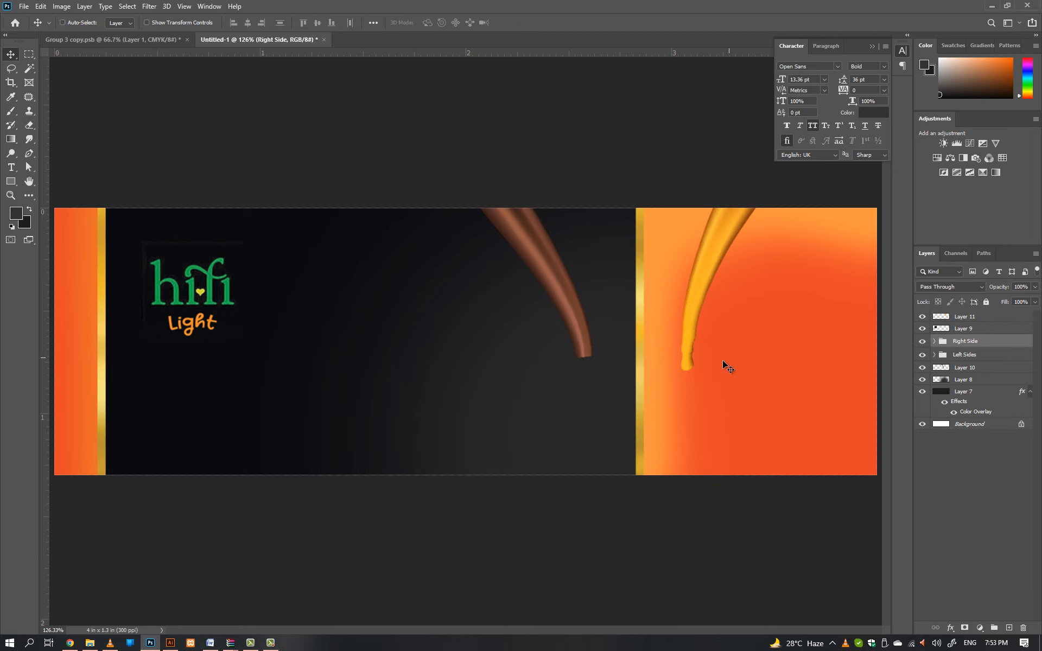
left_click_drag(769, 390, 756, 389)
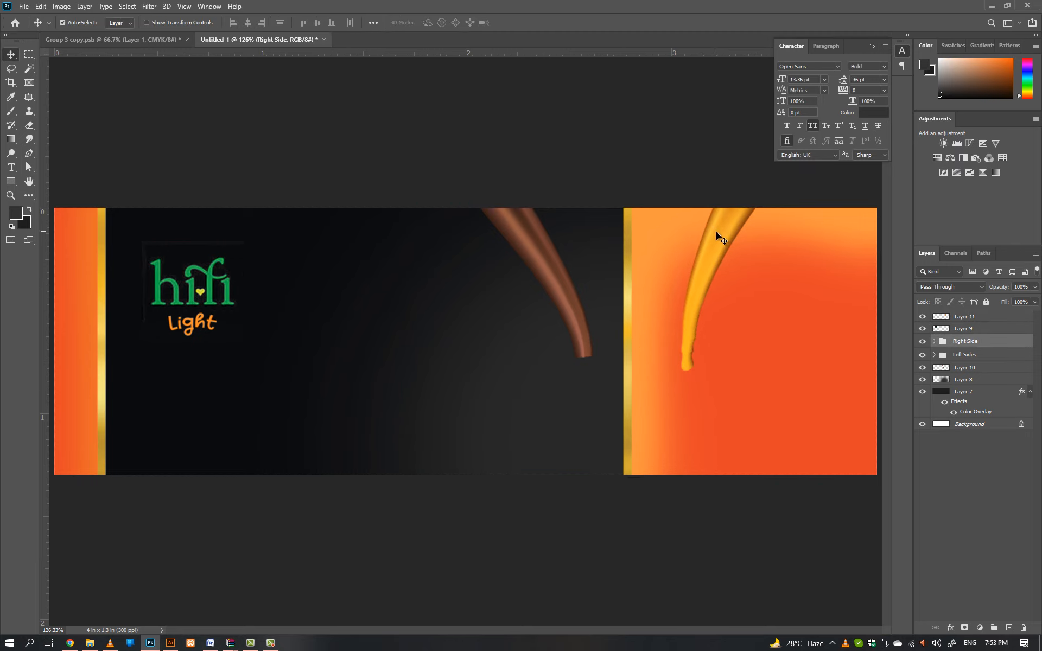
mouse_move(716, 232)
left_mouse_down()
mouse_move(702, 225)
mouse_move(708, 233)
left_mouse_up()
mouse_move(531, 243)
left_mouse_down()
mouse_move(544, 256)
mouse_move(537, 250)
left_mouse_up()
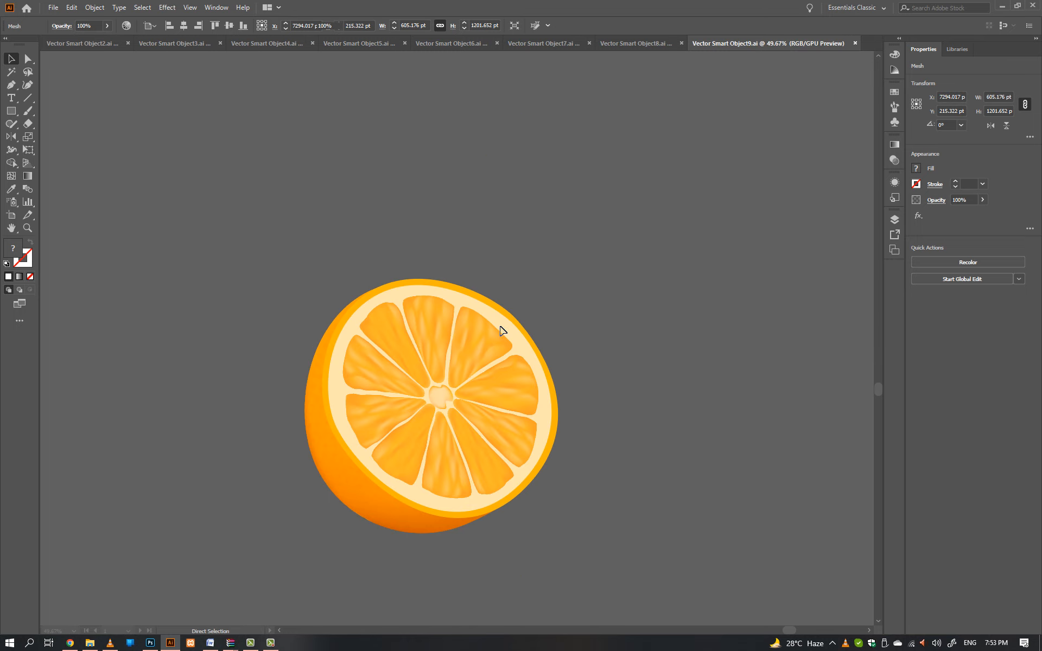
- Copy the orange splash from Vector Smart Object2.ai in Illustrator and paste it as pixels into the Photoshop label
left_click(489, 342)
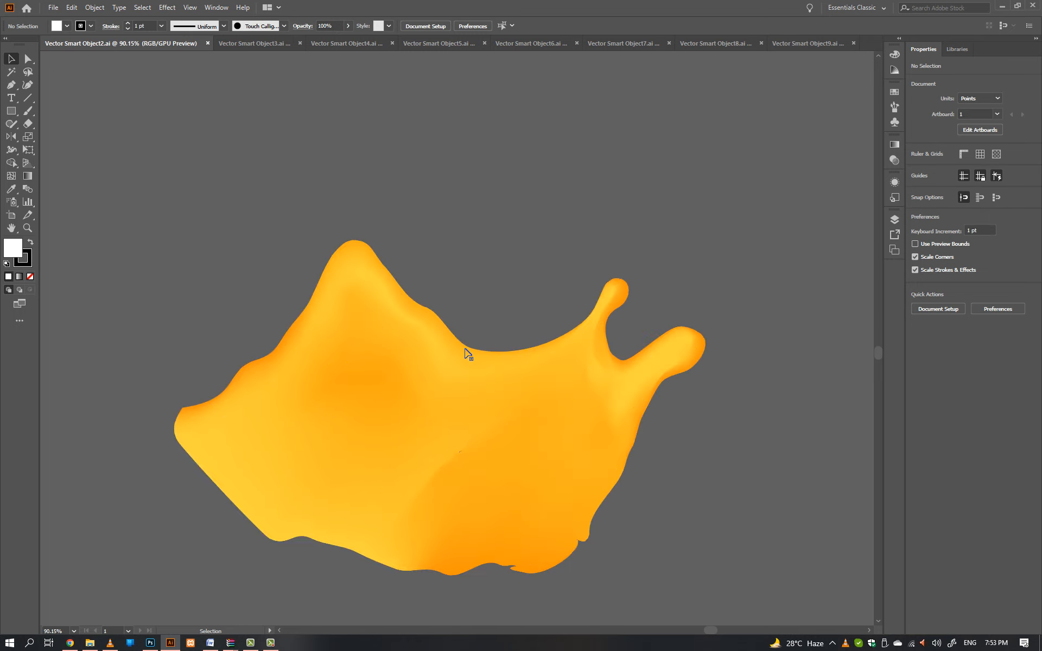
left_click(454, 366)
left_click(514, 244)
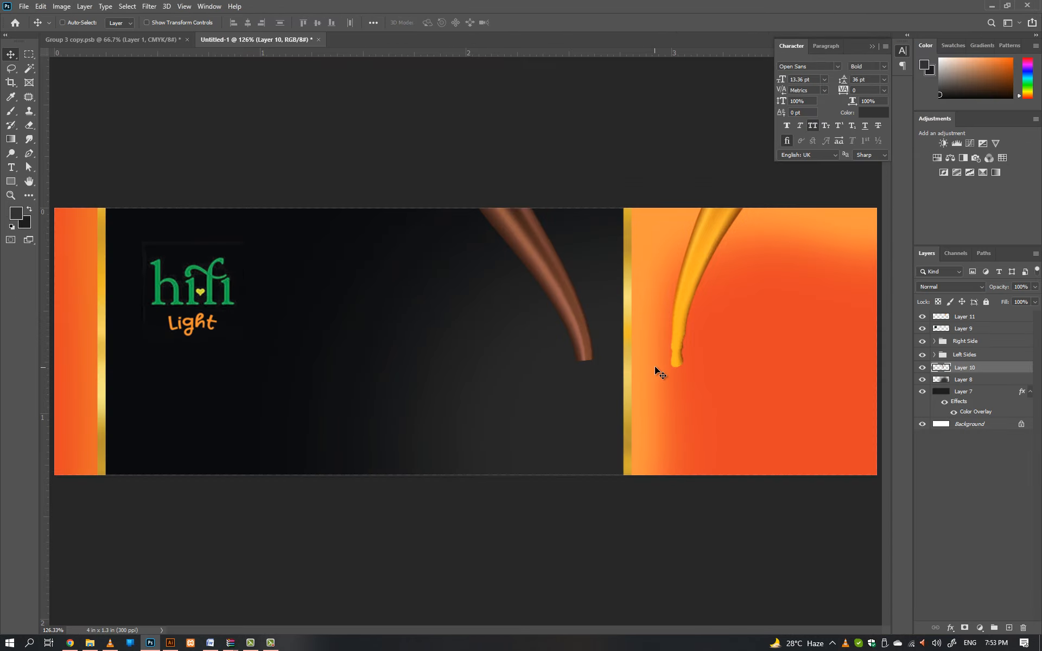
key("ctrl+v")
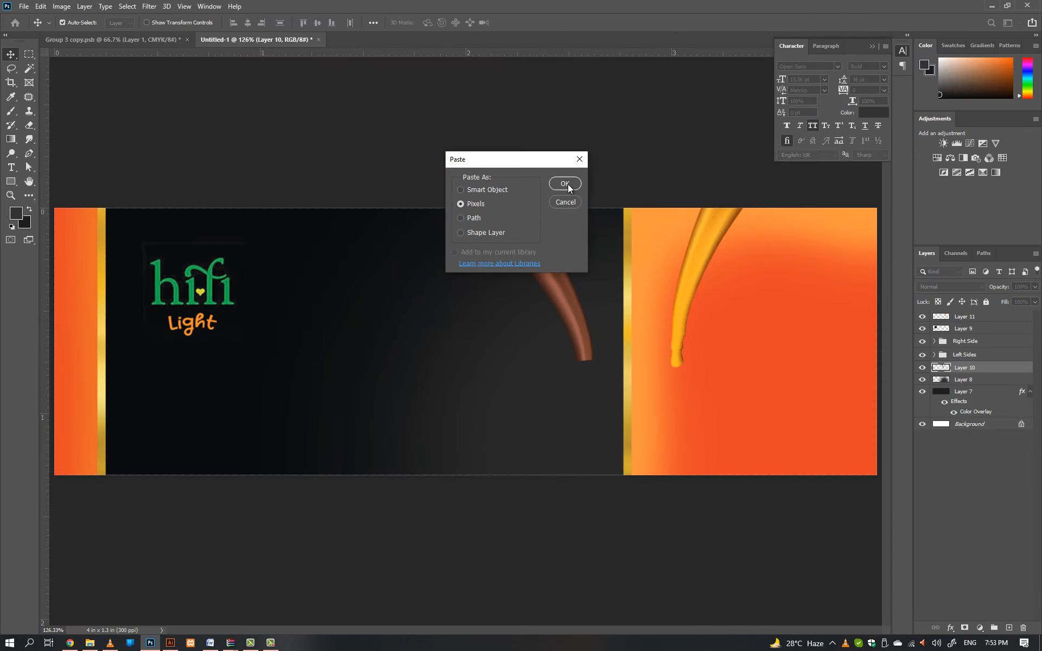
left_click(564, 184)
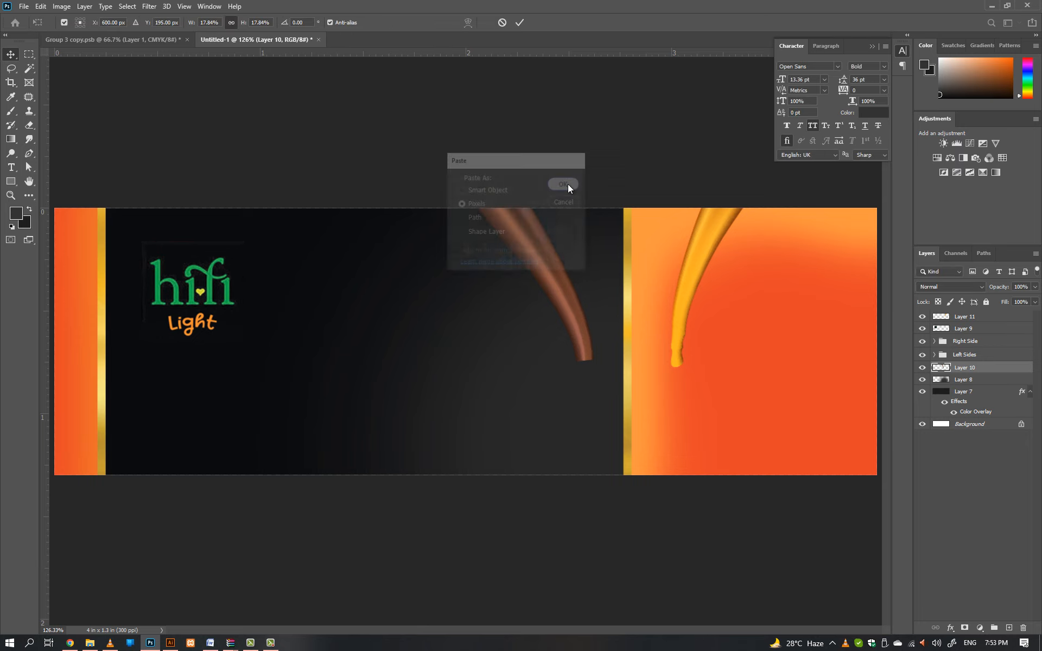
- Scale the orange splash to 8.84% and place it in the black panel beside the chocolate stream
left_click_drag(678, 343, 577, 342)
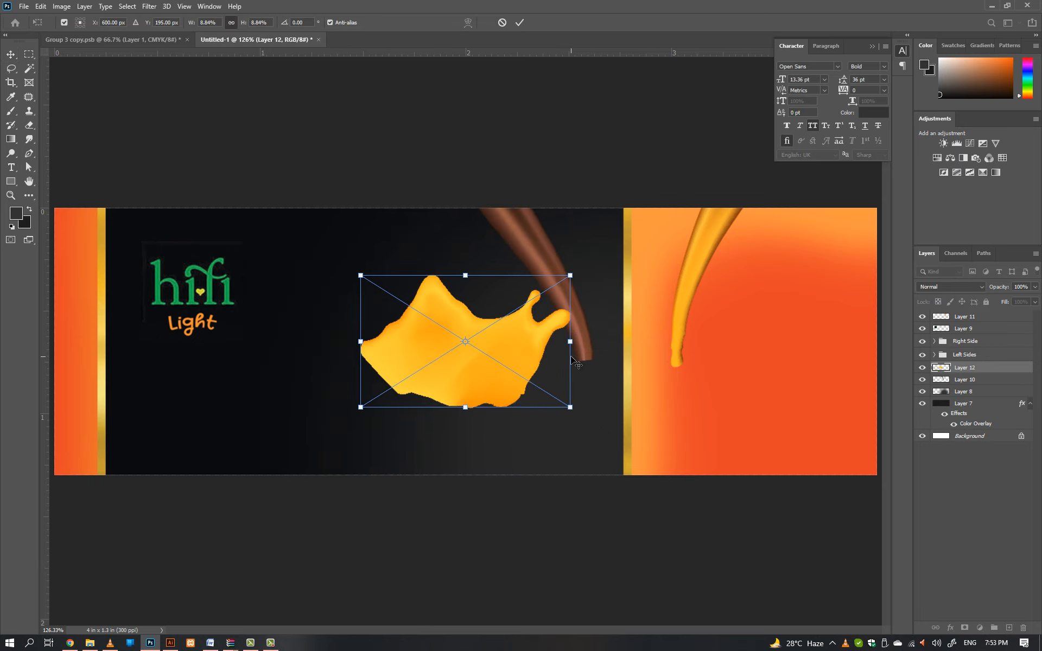
key("Return")
mouse_move(508, 378)
left_mouse_down()
mouse_move(475, 366)
mouse_move(501, 372)
left_mouse_up()
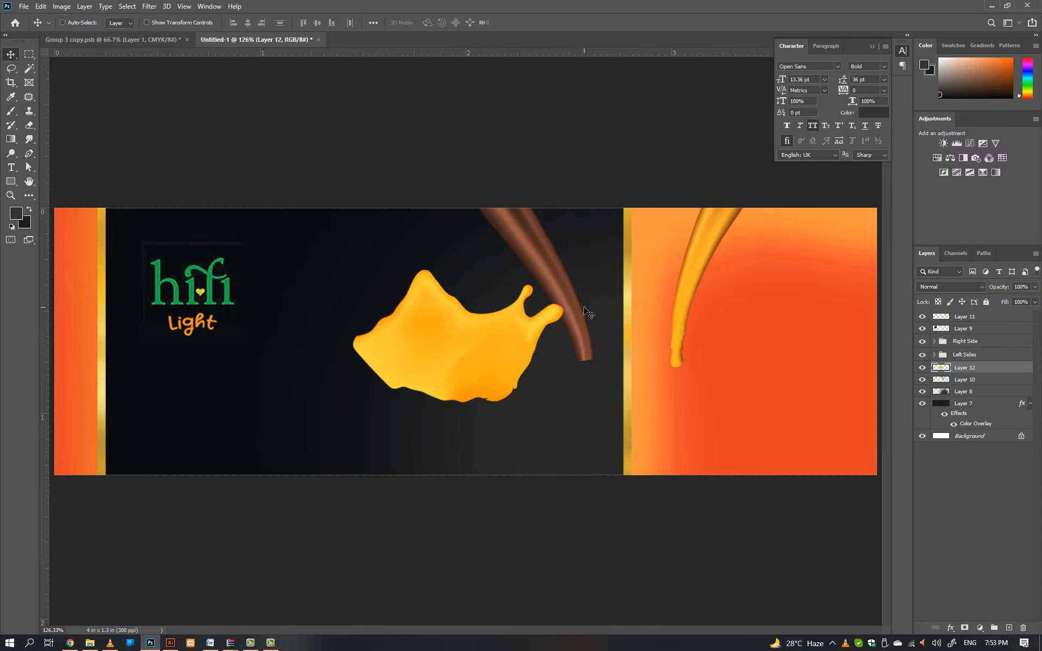
- Close the previous Illustrator document unsaved, cut the orange splash from Vector Smart Object3.ai and paste it as pixels into the Photoshop label
key("alt+Tab")
key("ctrl+w")
key("n")
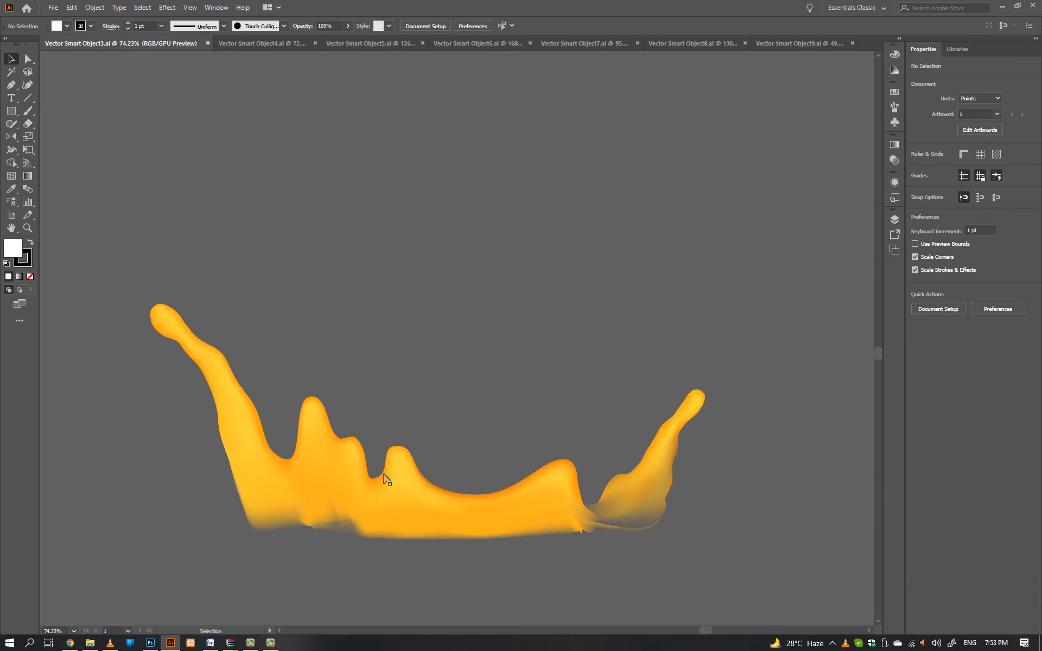
left_click(446, 498)
left_click(510, 402)
key("space")
left_click_drag(521, 440, 532, 417)
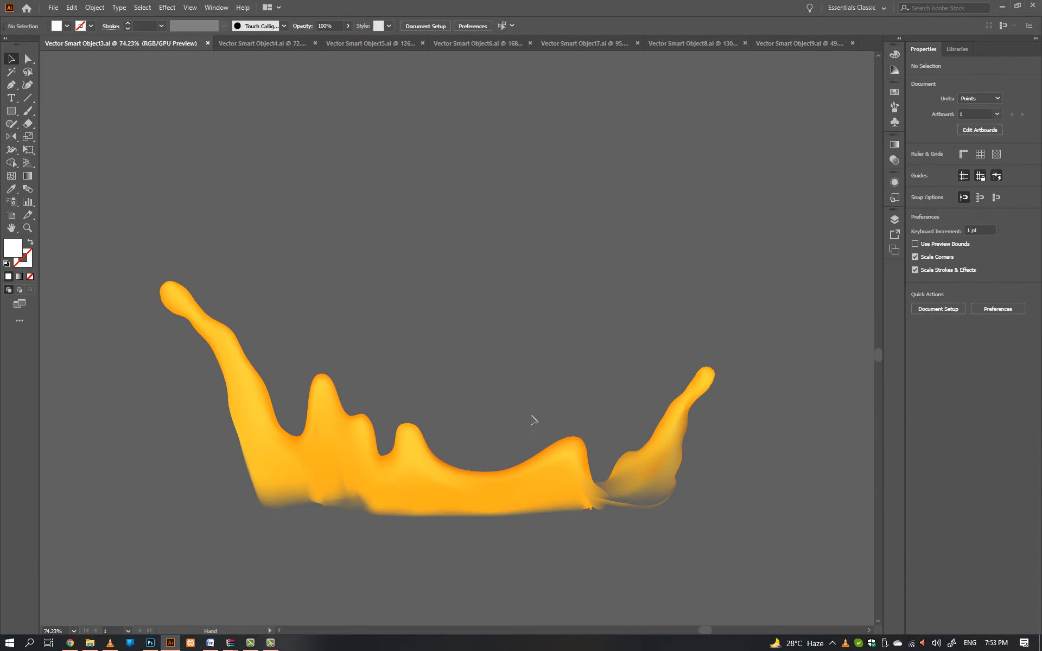
left_click(517, 442)
key("ctrl+x")
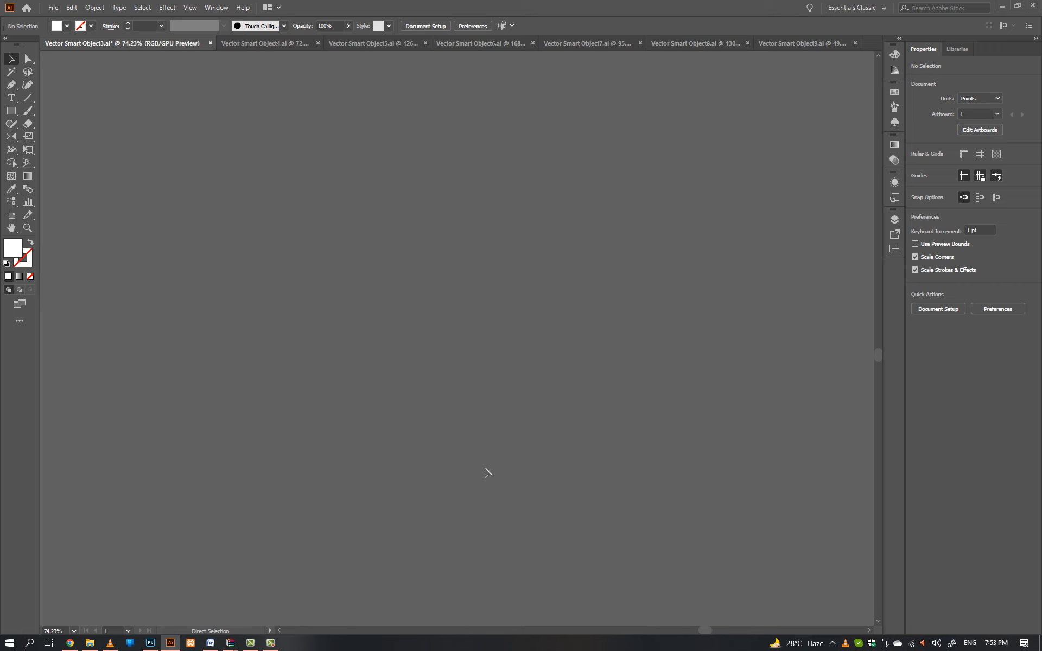
key("alt+Tab")
key("ctrl+v")
left_click(566, 184)
- Scale down the low orange splash and fit it over the lower part of the large orange splash
left_click_drag(544, 377, 394, 364)
left_click_drag(627, 330, 482, 328)
left_click_drag(391, 358, 491, 369)
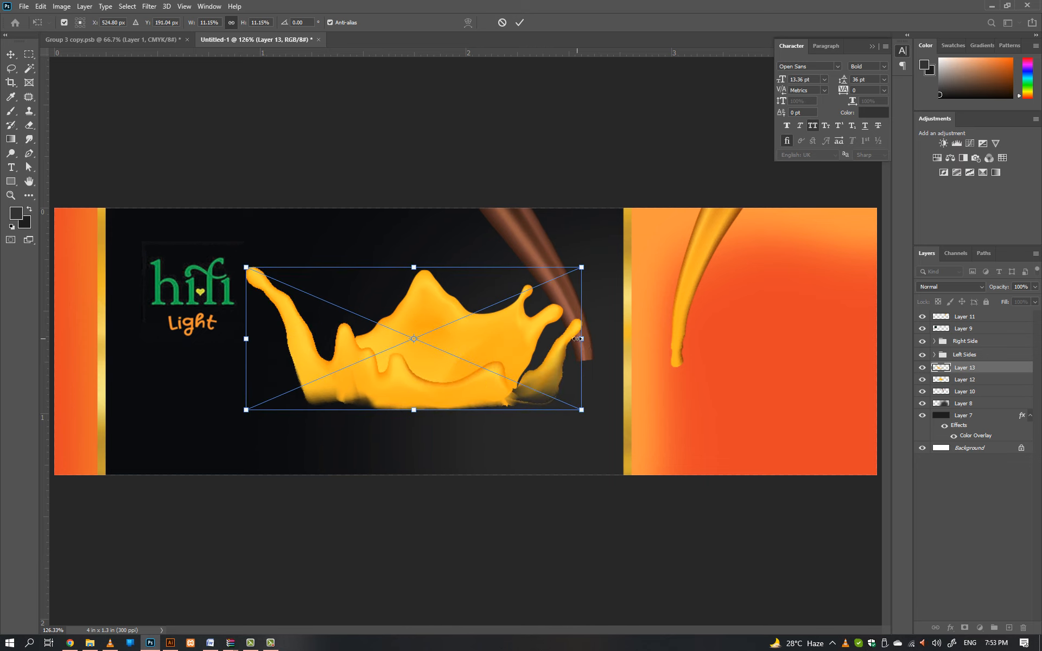
left_click_drag(580, 338, 532, 338)
left_click_drag(424, 382, 454, 395)
key("Return")
scroll(448, 377, "up", 2)
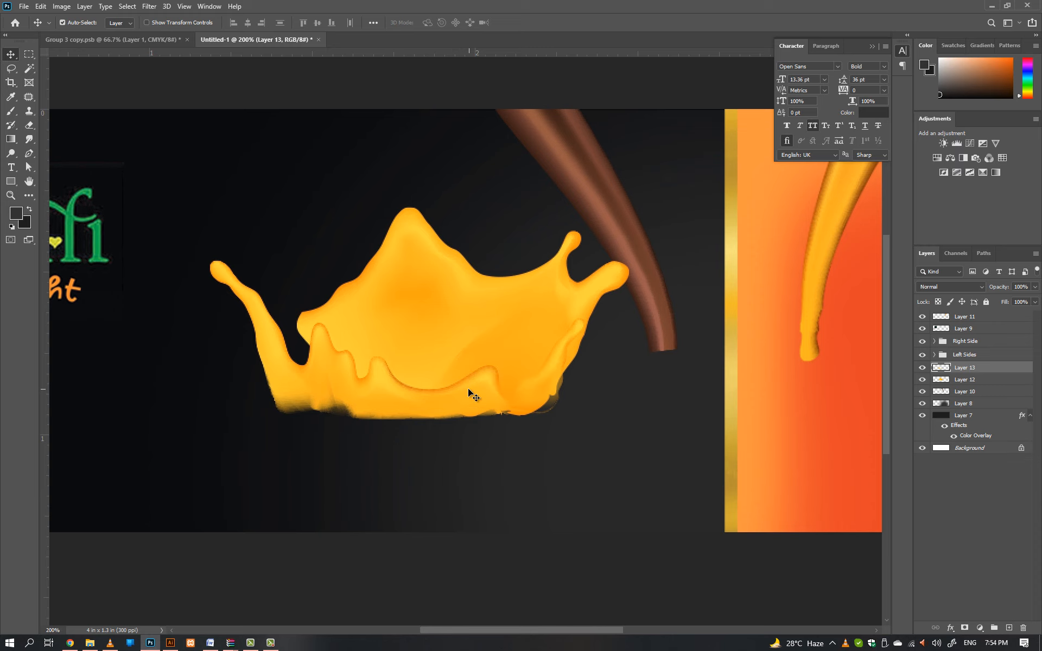
- Discard Vector Smart Object3.ai in Illustrator, cut the chocolate splash from Vector Smart Object4.ai and paste it as pixels into the Photoshop label
key("alt+Tab")
key("ctrl+w")
key("n")
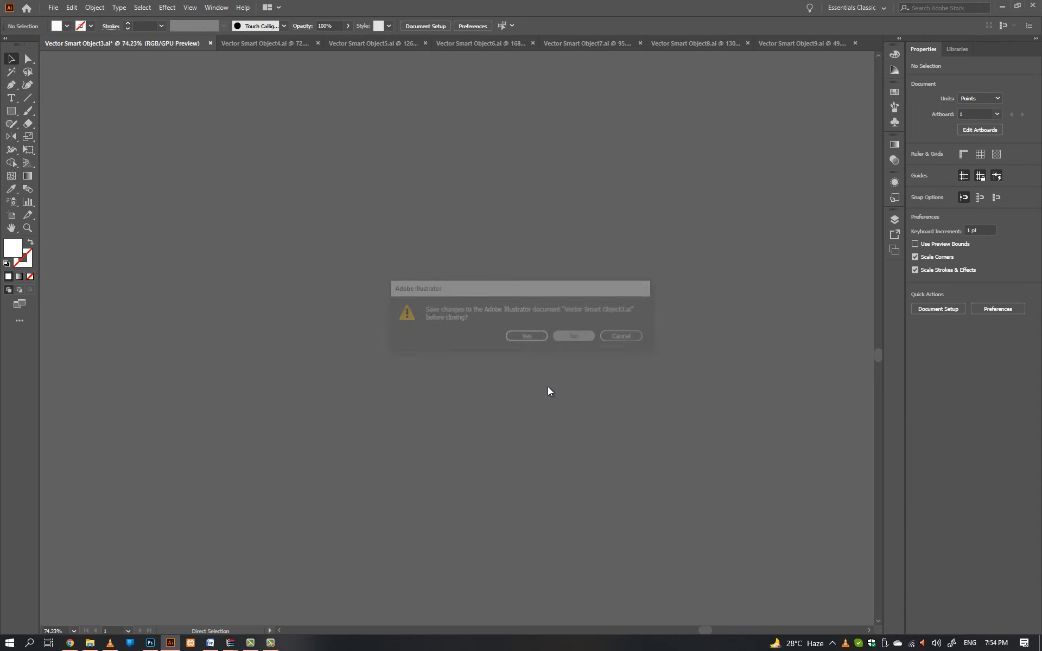
key("ctrl+a")
key("ctrl+x")
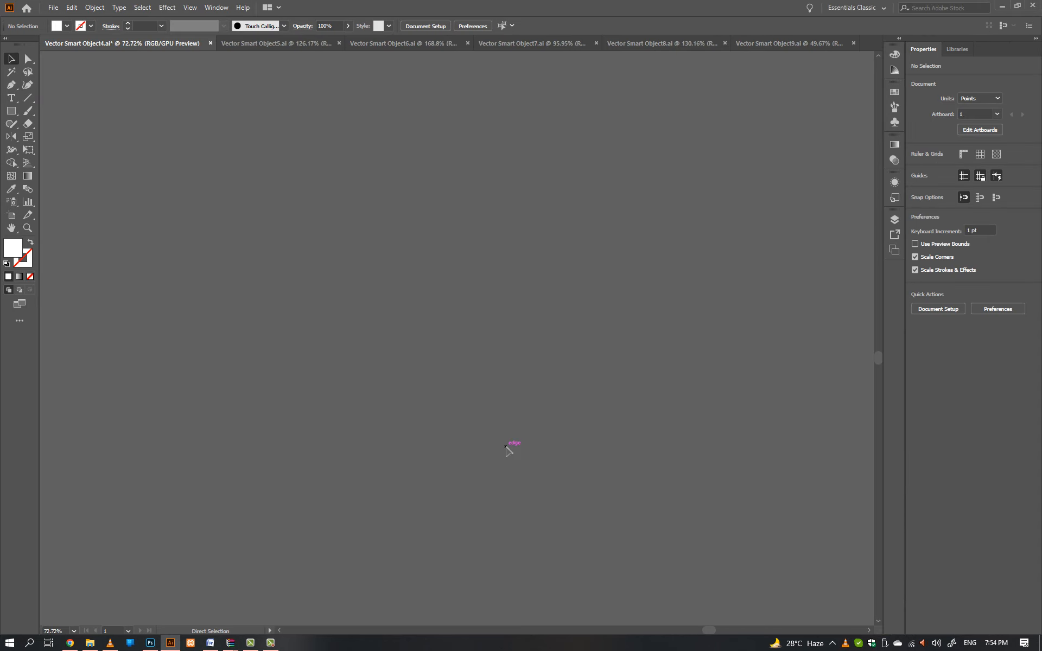
key("alt+Tab")
key("ctrl+v")
left_click(563, 183)
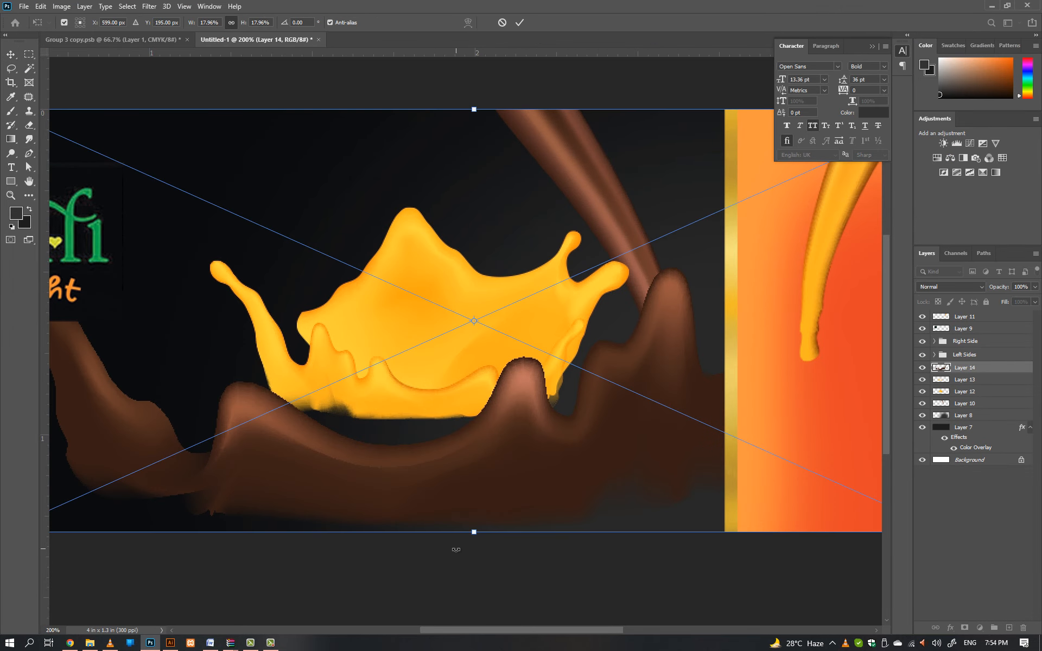
- Scale the chocolate splash to 6.27%, rotate it -1.55° and place it along the base of the orange splash
left_click_drag(475, 531, 460, 402)
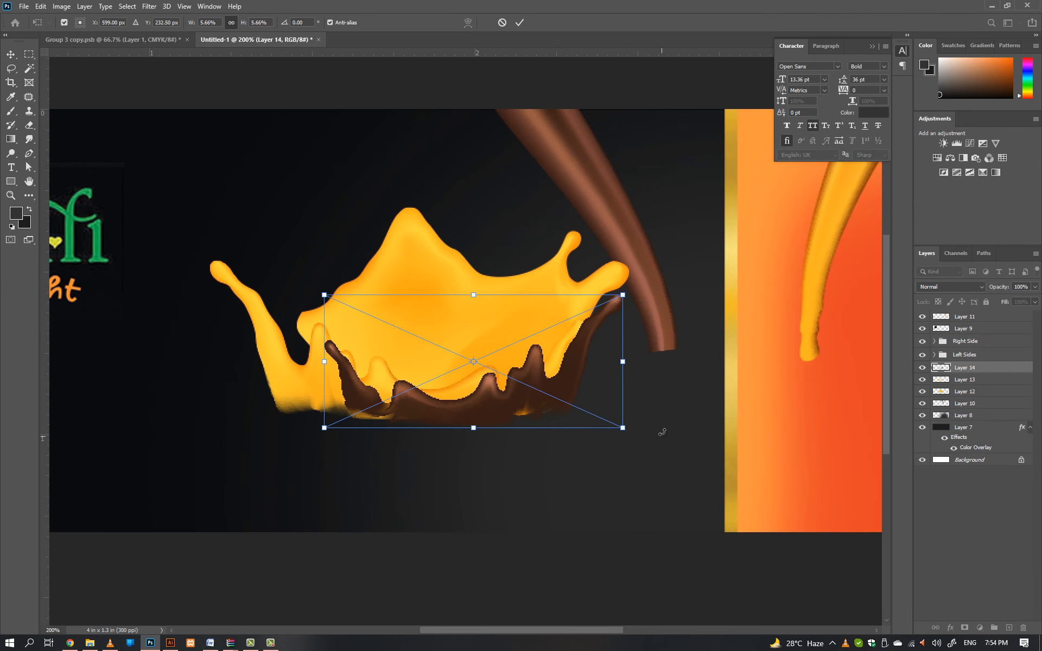
left_click_drag(663, 432, 663, 427)
left_click_drag(542, 400, 547, 401)
left_click_drag(629, 358, 661, 356)
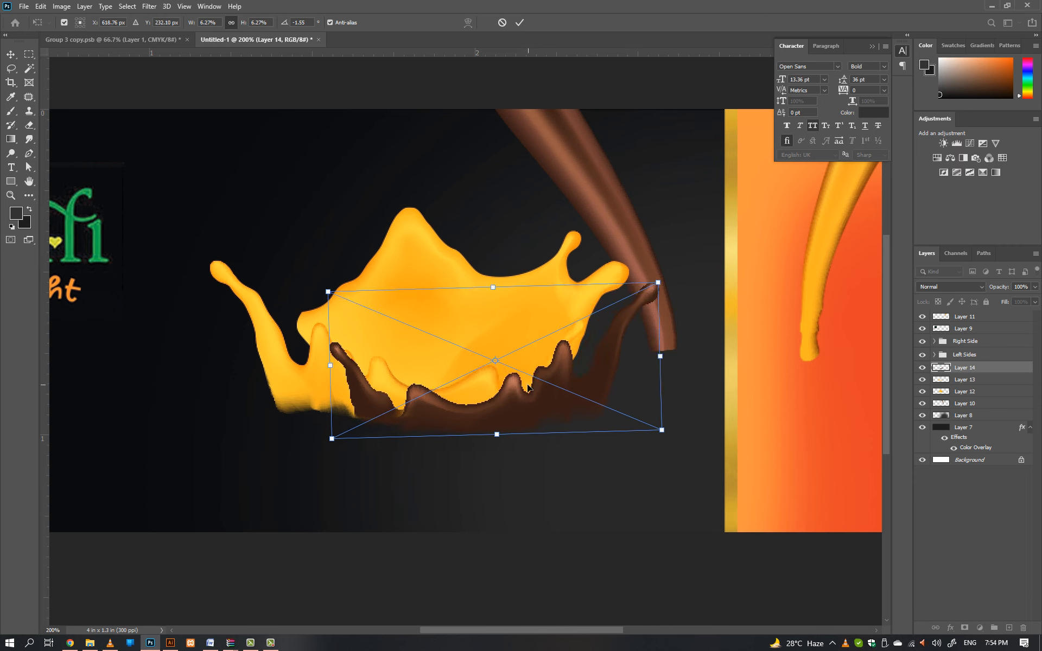
left_click_drag(529, 384, 523, 384)
key("Return")
- Shift the orange splash slightly, then duplicate the chocolate splash, flip the copy horizontally and align it along the other half of the base
left_click_drag(533, 313, 556, 311)
left_click_drag(543, 402, 435, 409)
key("ctrl+t")
right_click(464, 439)
left_click(497, 424)
key("Return")
left_click_drag(268, 320, 269, 315)
left_click_drag(412, 421, 415, 416)
- Add a layer mask to the flipped chocolate copy and brush out its overlapping tip in black with progressively smaller soft brushes
left_click(965, 628)
key("b")
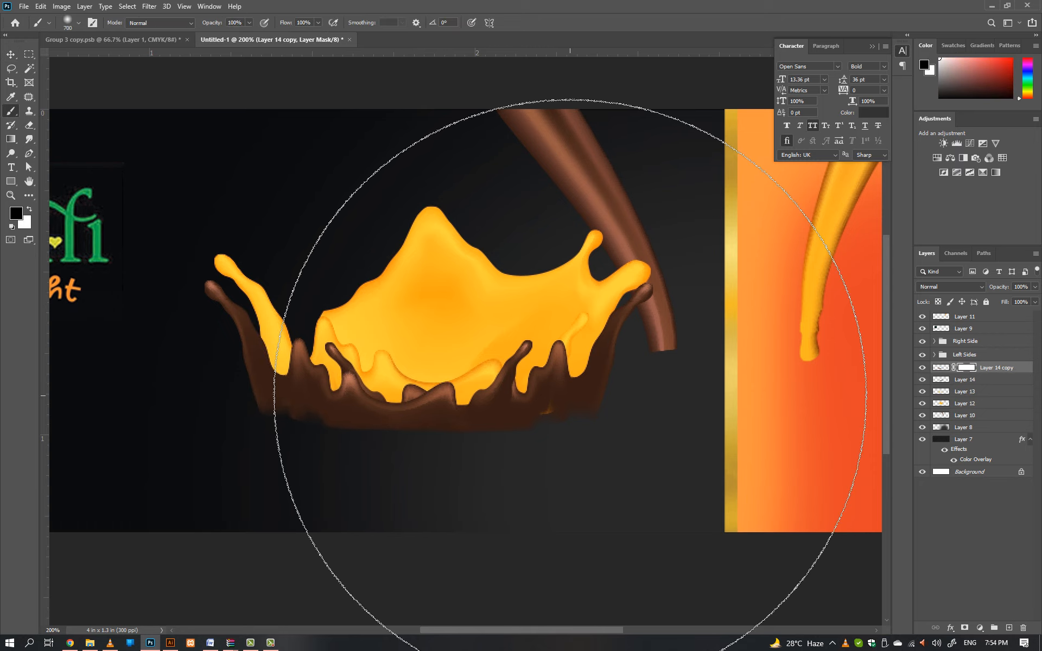
key("bracketleft")
key("bracketleft")
key("bracketleft")
key("bracketleft")
scroll(543, 395, "down", 2)
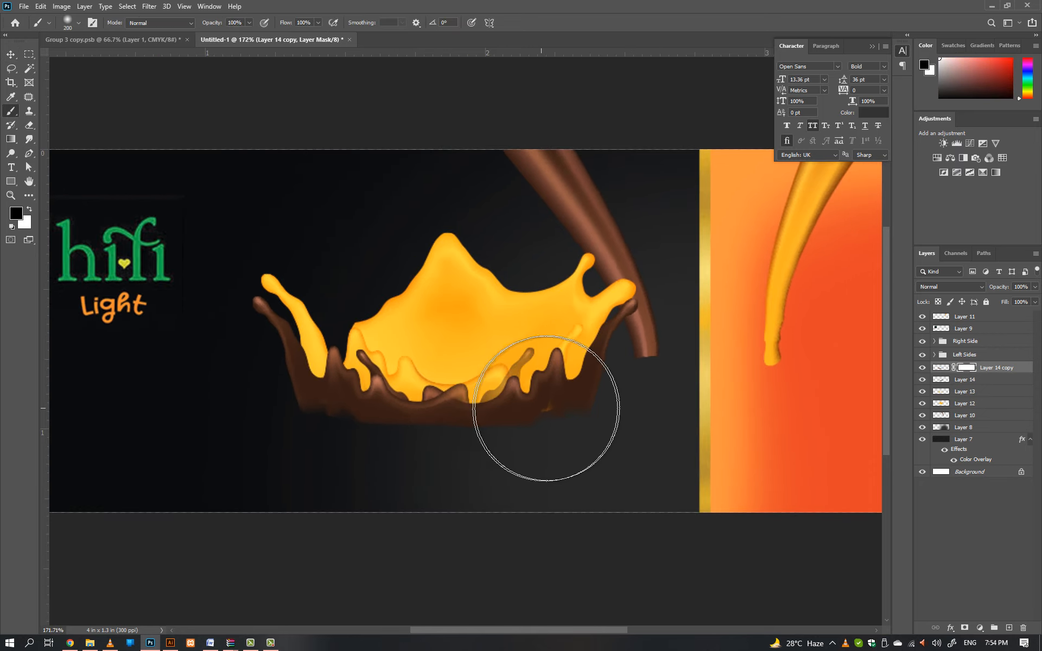
left_click(554, 376)
key("bracketleft")
key("bracketleft")
key("bracketleft")
key("bracketleft")
key("bracketleft")
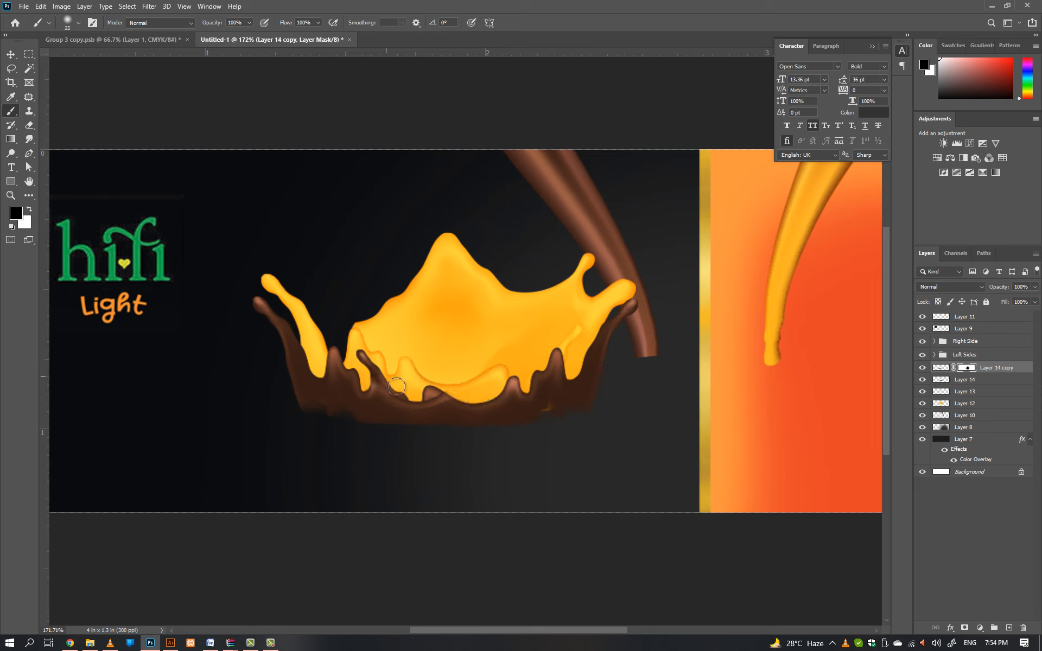
- Close Vector Smart Object4.ai in Illustrator and examine the remaining open artwork documents before switching back to Photoshop
key("v")
left_click_drag(454, 354, 414, 407)
key("alt+Tab")
key("ctrl+w")
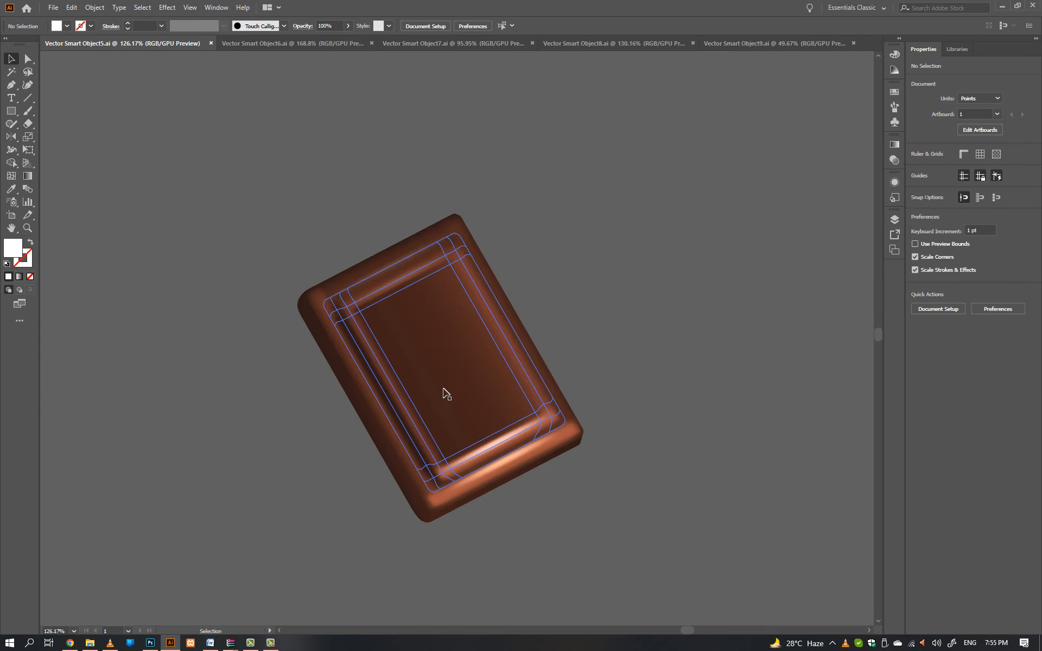
key("ctrl+Tab")
left_click_drag(431, 369, 383, 378)
key("ctrl+Tab")
key("alt+Tab")
- Duplicate the large orange splash, flip the copy horizontally and position it over the left half of the crown
left_click_drag(520, 361, 431, 357, "alt")
key("ctrl+t")
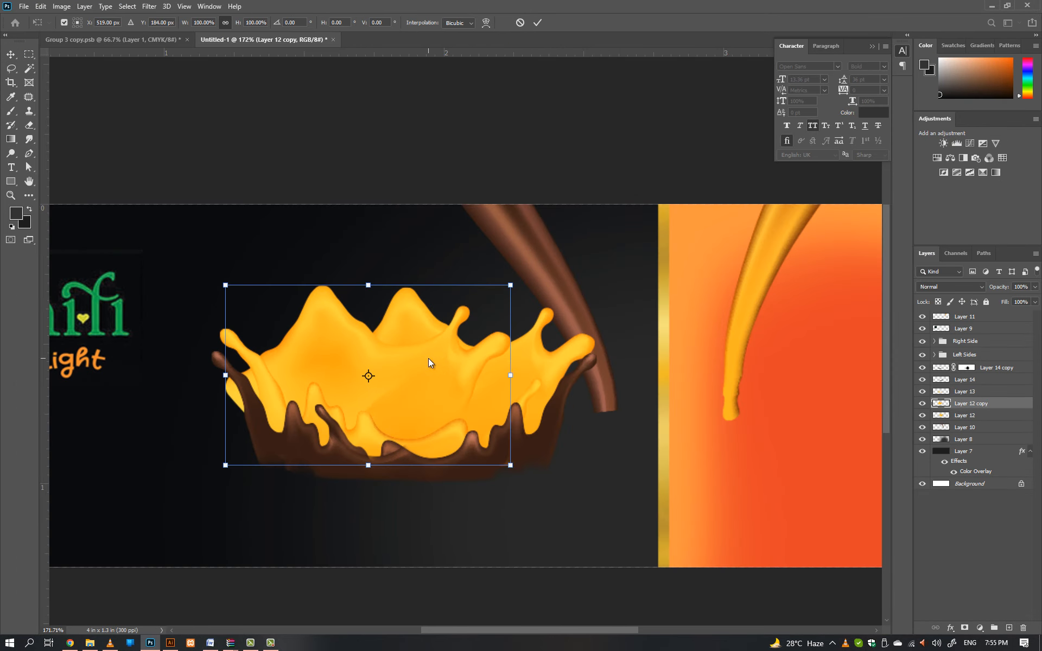
right_click(428, 358)
left_click(489, 542)
left_click_drag(429, 432, 414, 386)
key("Return")
- Scale down the low orange splash and reposition it together with the flipped orange copy inside the chocolate rim
left_click_drag(267, 376, 287, 374)
key("ctrl+t")
left_click_drag(563, 326, 534, 341, "alt")
key("Return")
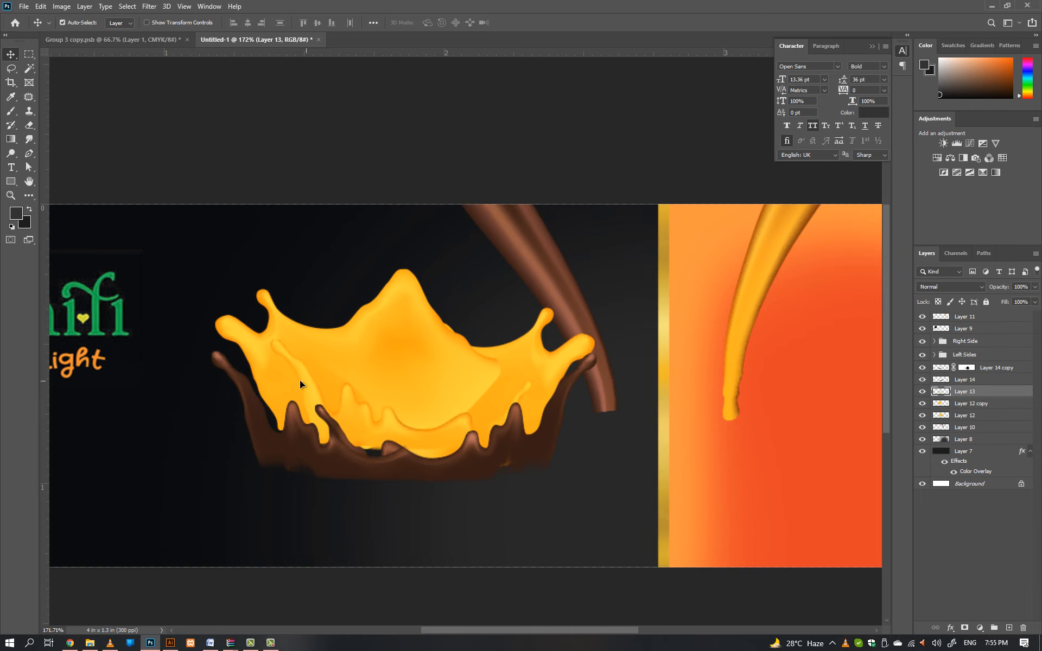
left_click_drag(300, 380, 265, 388)
left_click_drag(426, 376, 465, 354)
- Slightly resize the flipped chocolate copy and nudge it to line up with the other chocolate splash
left_click_drag(262, 416, 262, 419)
key("ctrl+t")
left_click_drag(521, 518, 524, 514)
key("Return")
left_click_drag(423, 470, 427, 466)
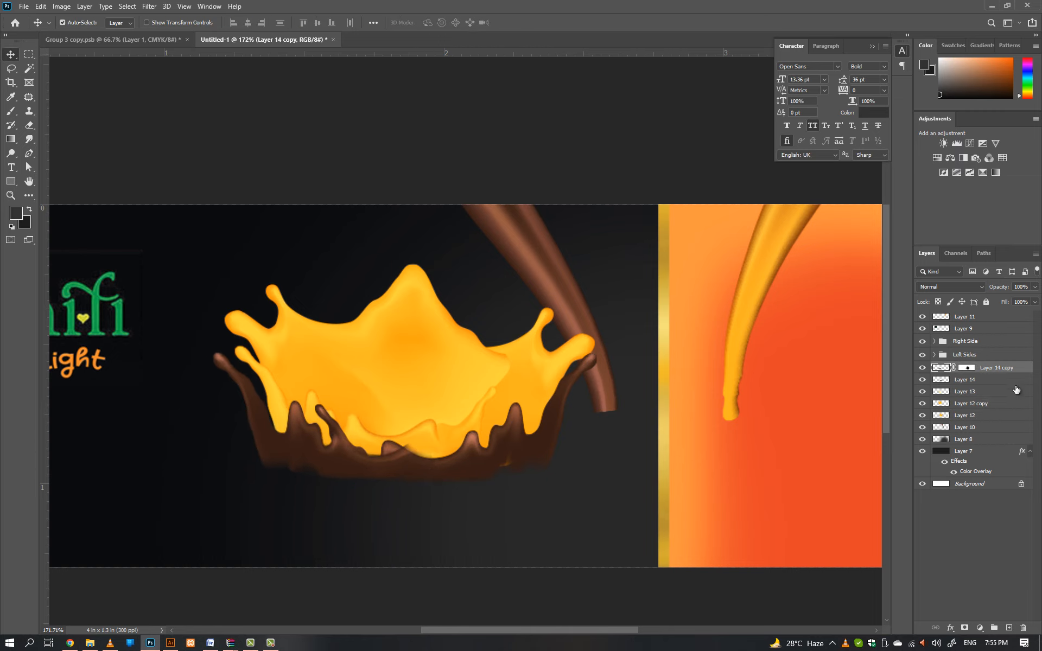
- Paint black with a small brush on the flipped chocolate copy's mask to blend the overlap at the center of the rim
left_click(956, 369)
key("d")
key("b")
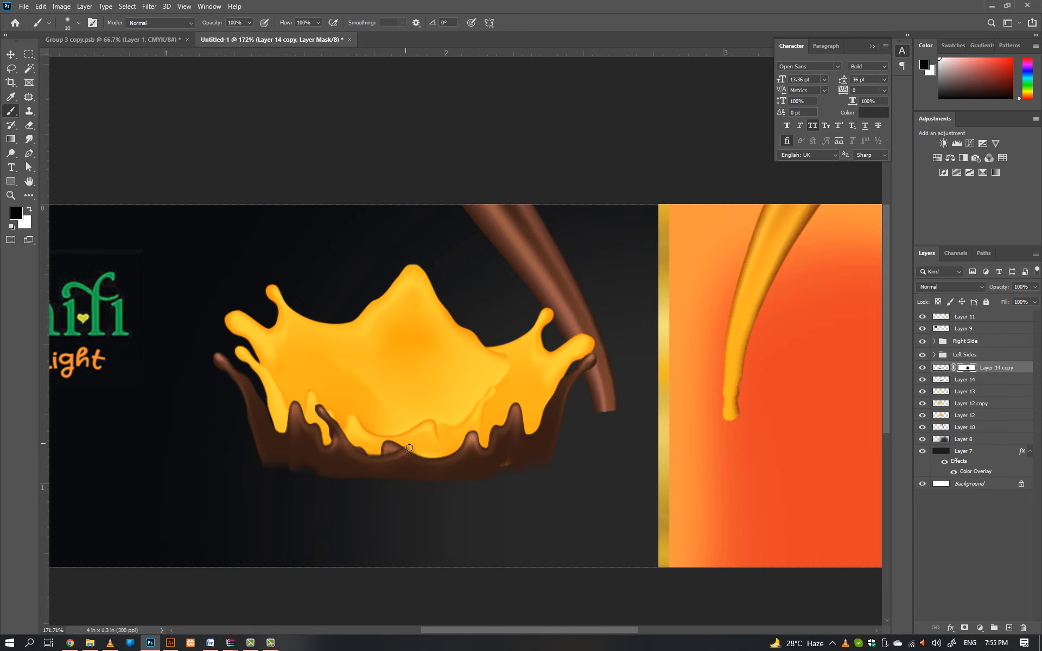
key("ctrl+0")
key("v")
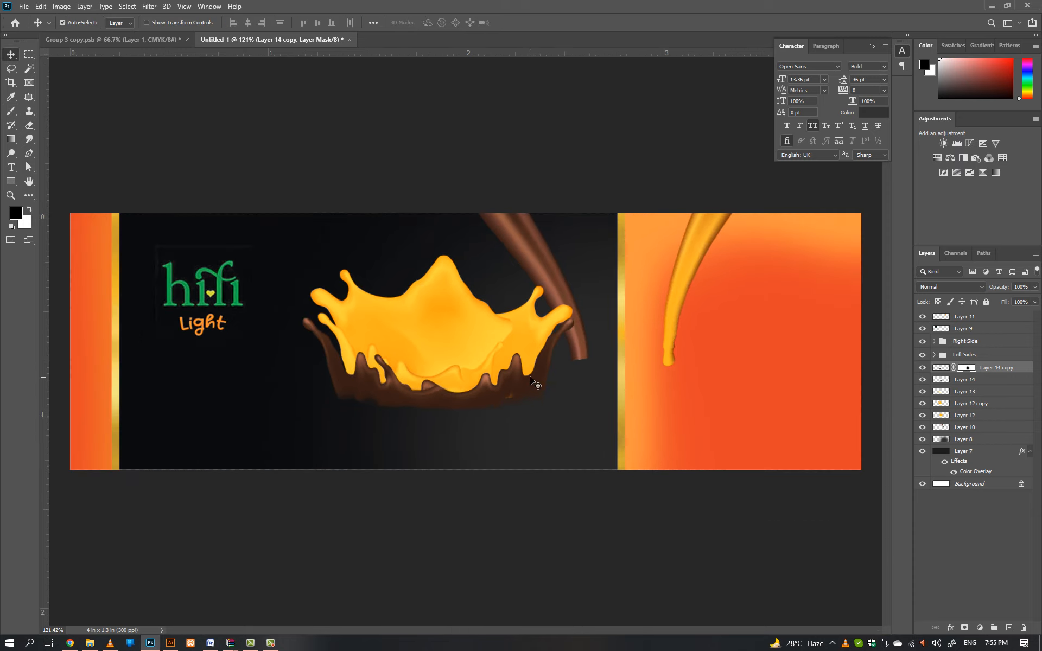
- Select all the orange and chocolate splash layers, group them and rename the group SPLASH
left_click(388, 392)
left_click(404, 375, "shift")
left_click(408, 377, "shift")
left_click_drag(409, 377, 401, 353)
key("ctrl+z")
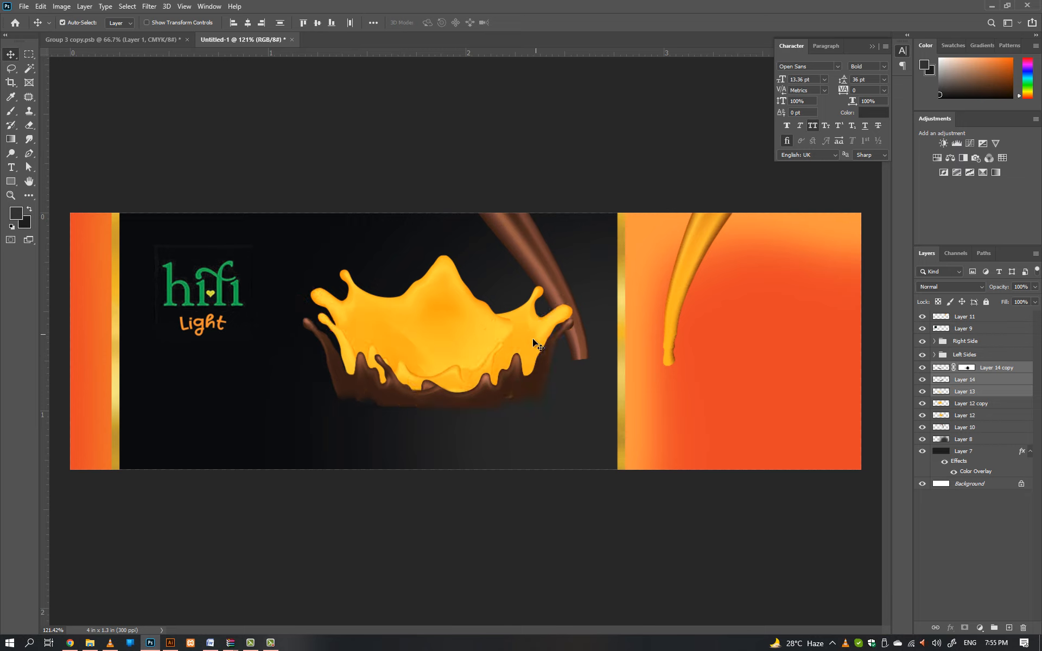
left_click(532, 338, "shift")
left_click_drag(532, 338, 484, 297)
key("ctrl+z")
left_click(442, 320, "shift")
left_click_drag(423, 315, 502, 283)
key("ctrl+z")
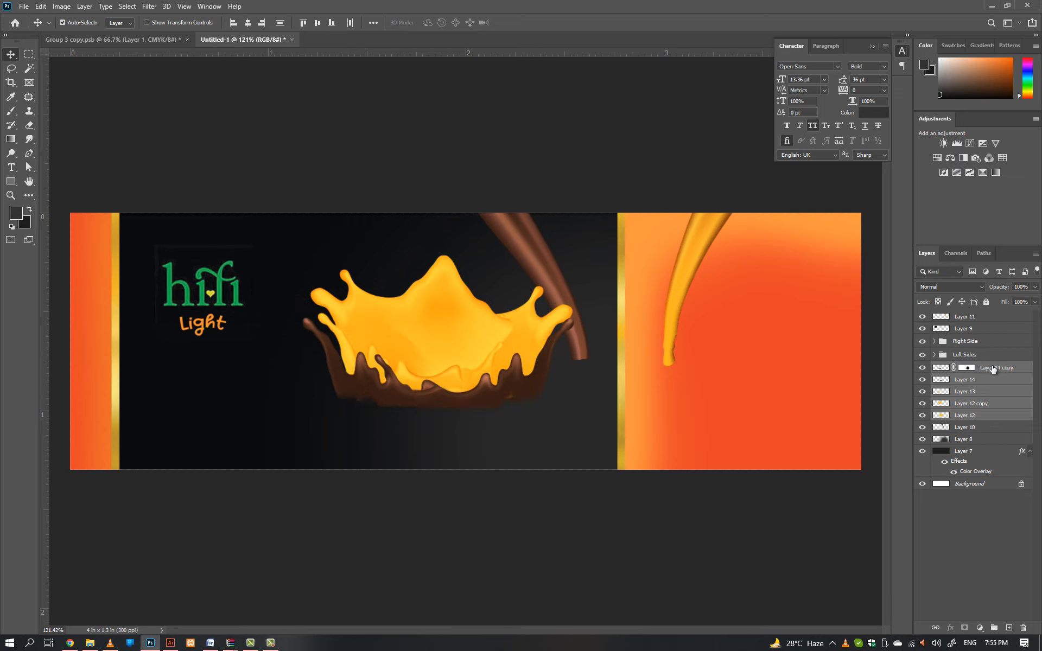
key("ctrl+g")
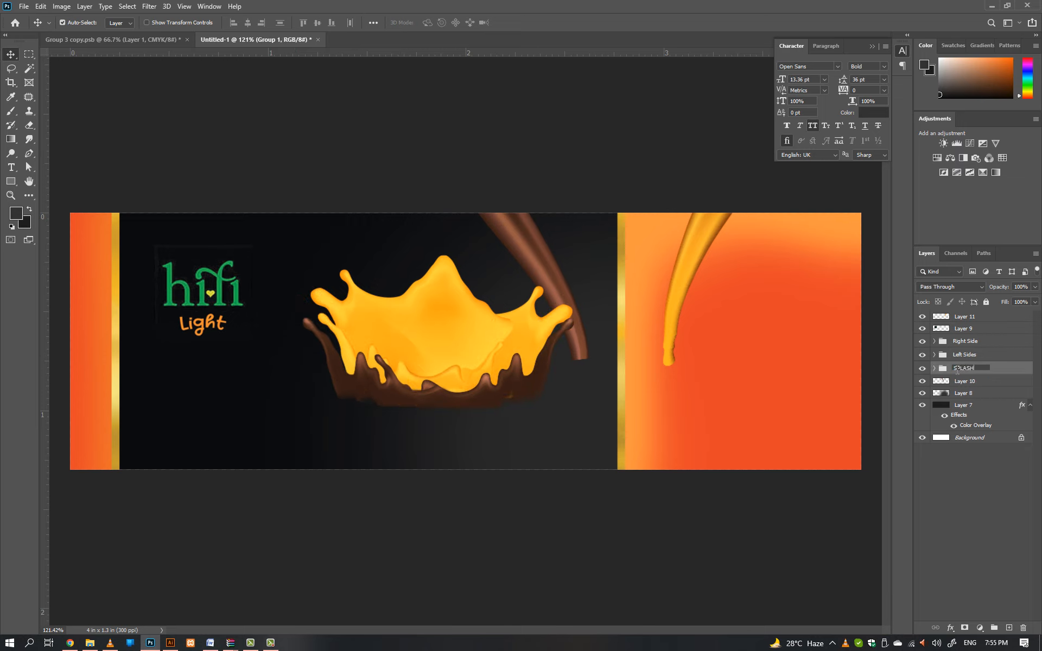
- Move the SPLASH group over the right gold border, bring it to the front and resize it slightly
left_click_drag(402, 324, 647, 378)
key("ctrl+shift+]")
key("ctrl+t")
left_click_drag(750, 531, 755, 526)
key("Return")
left_click_drag(688, 423, 684, 419)
- Resize the orange stream and nudge both streams and the SPLASH group so the streams pour into the splash
left_click(708, 252)
key("ctrl+t")
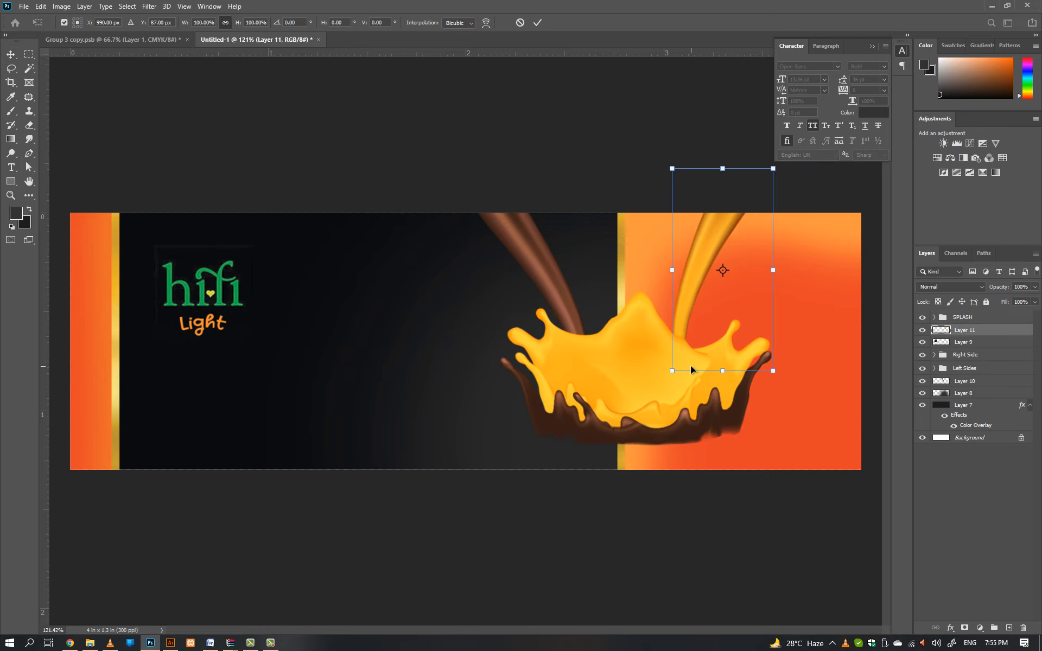
left_click_drag(705, 372, 705, 410)
left_click_drag(698, 274, 707, 261)
key("Return")
left_click_drag(505, 232, 509, 227)
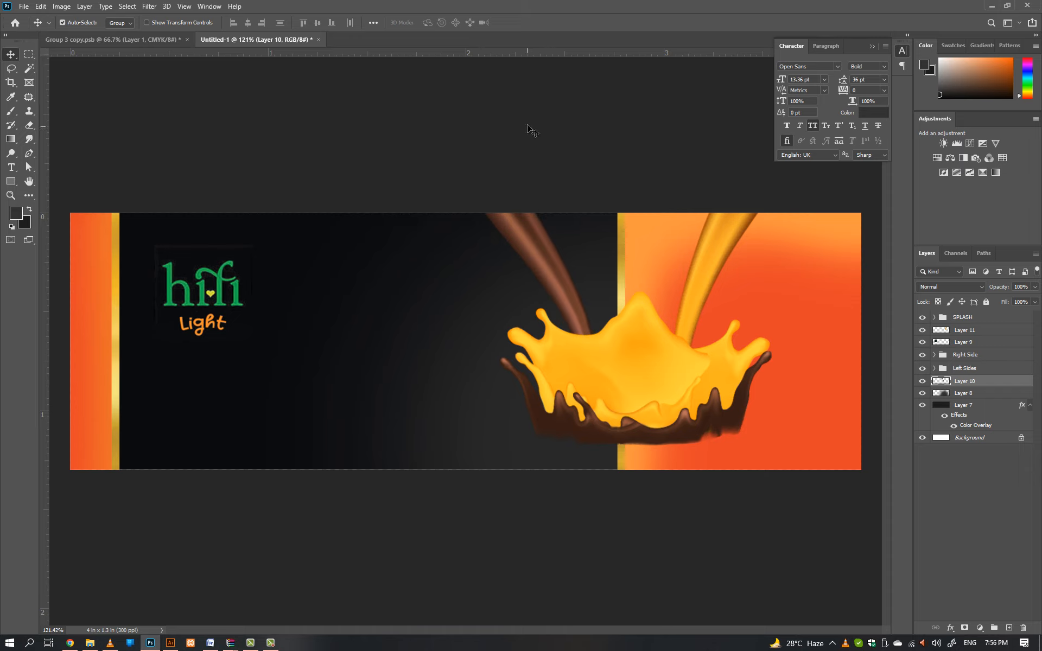
left_click(573, 264)
left_click_drag(638, 349, 650, 375)
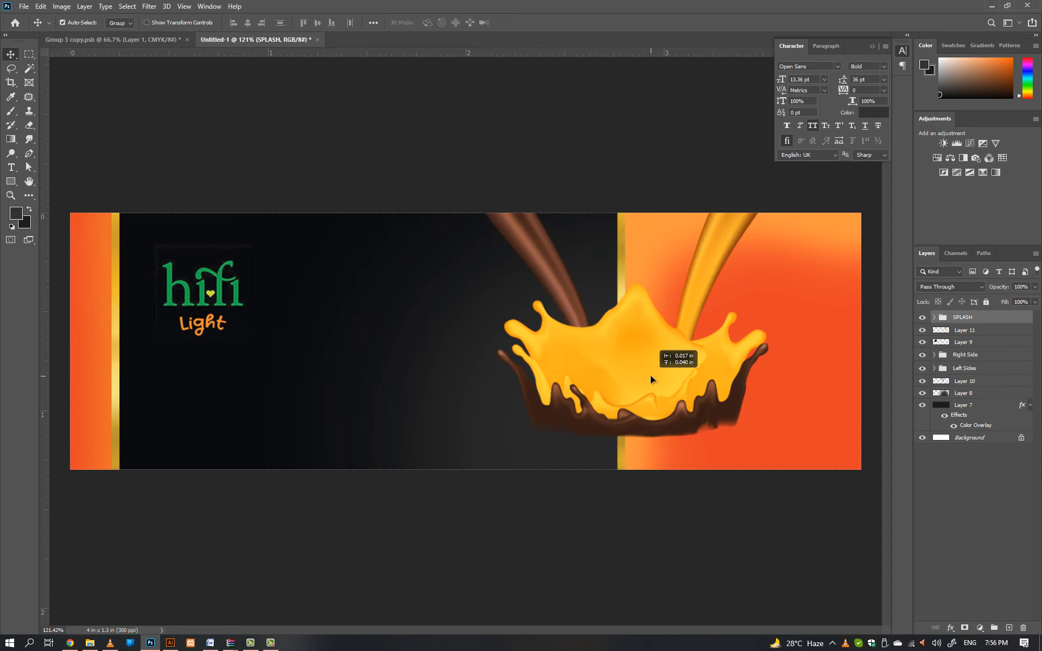
- Copy the choco ripple layer from Group 3 copy.psb into the label and place it below the SPLASH group
left_click(143, 40)
left_click(922, 343)
left_click_drag(583, 338, 642, 440)
left_click_drag(1019, 316, 1000, 336)
- Scale down the chocolate ripples and center them beneath the splash crown
key("ctrl+t")
left_click_drag(638, 515, 632, 493)
key("Return")
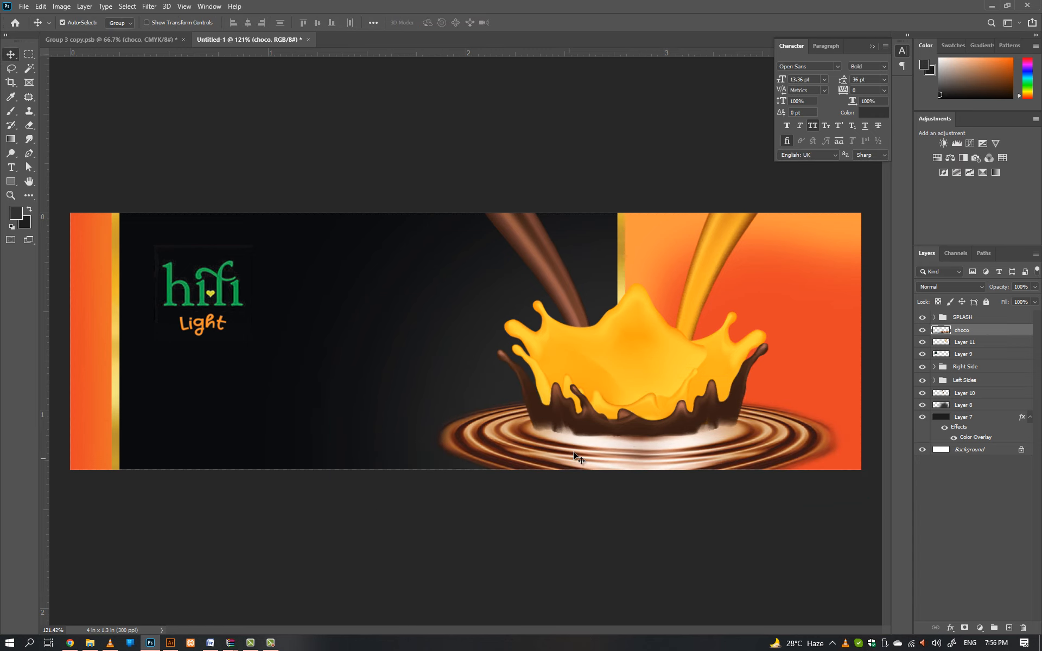
left_click_drag(689, 450, 696, 450)
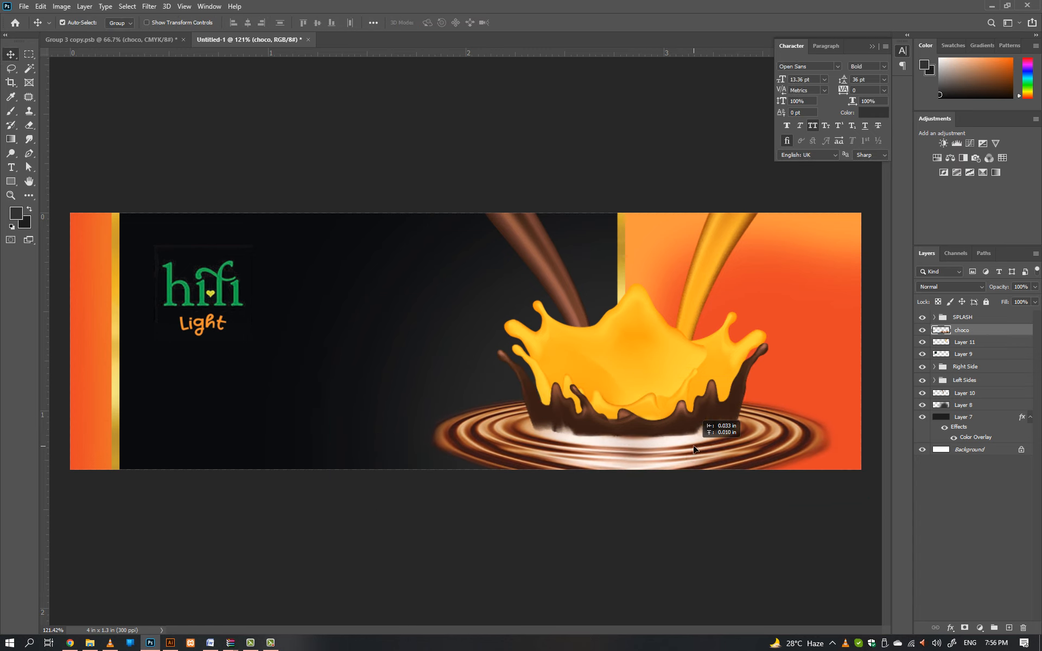
key("ctrl+t")
left_click_drag(627, 499, 628, 492)
key("Return")
left_click_drag(638, 449, 640, 453)
- Add a new layer above choco and paint a black dab behind the splash with a 300 px soft brush
left_click(971, 344)
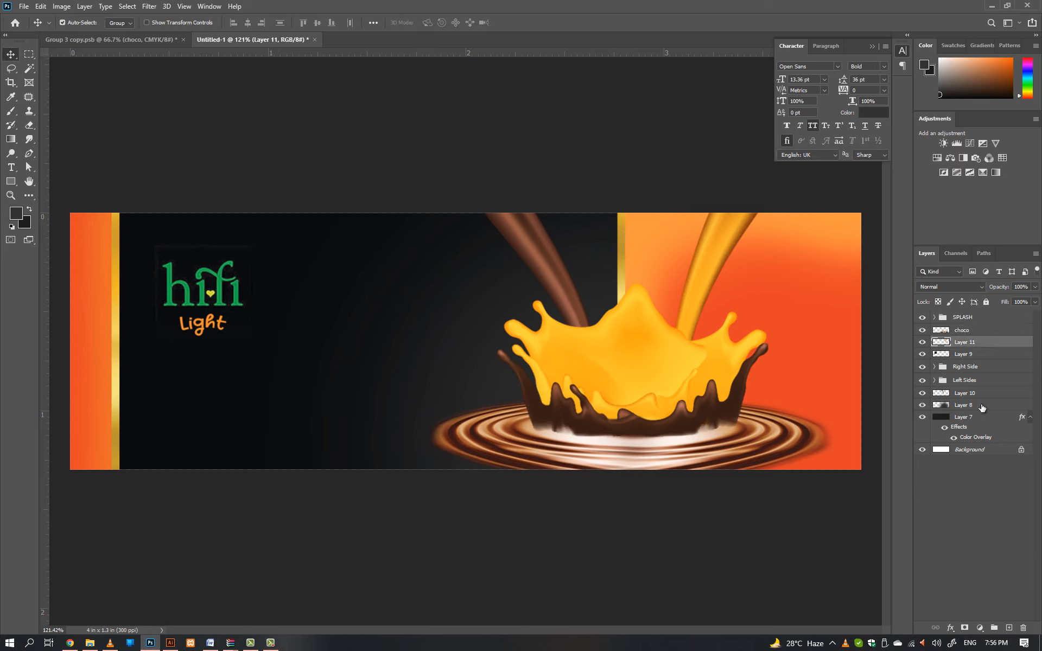
left_click(1009, 628)
key("b")
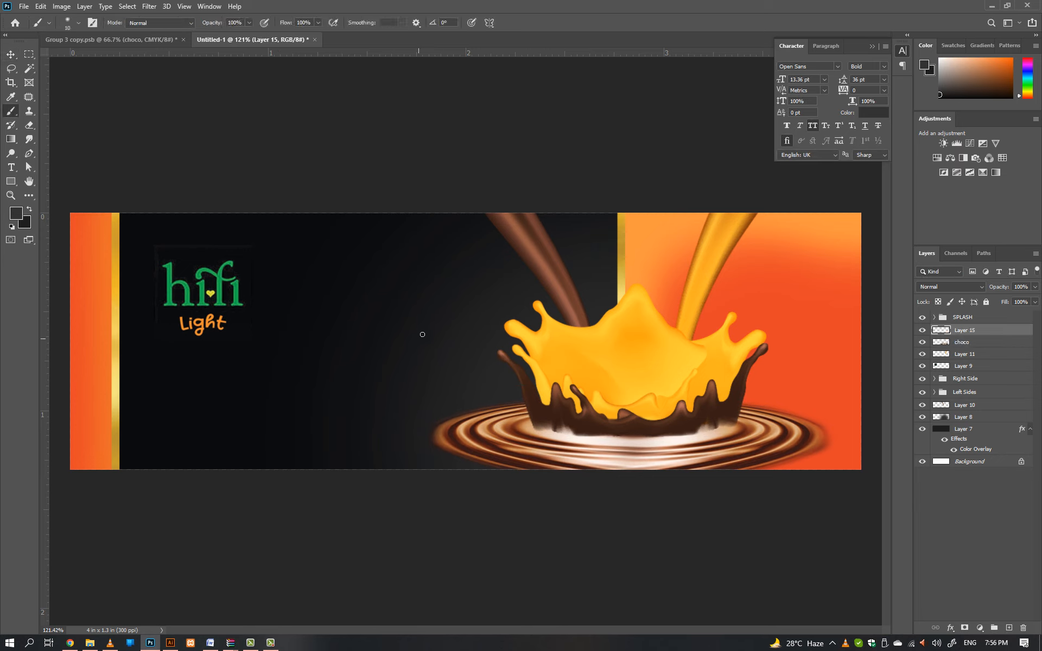
key("bracketright")
key("bracketright")
key("bracketright")
key("bracketright")
key("bracketright")
key("bracketright")
key("d")
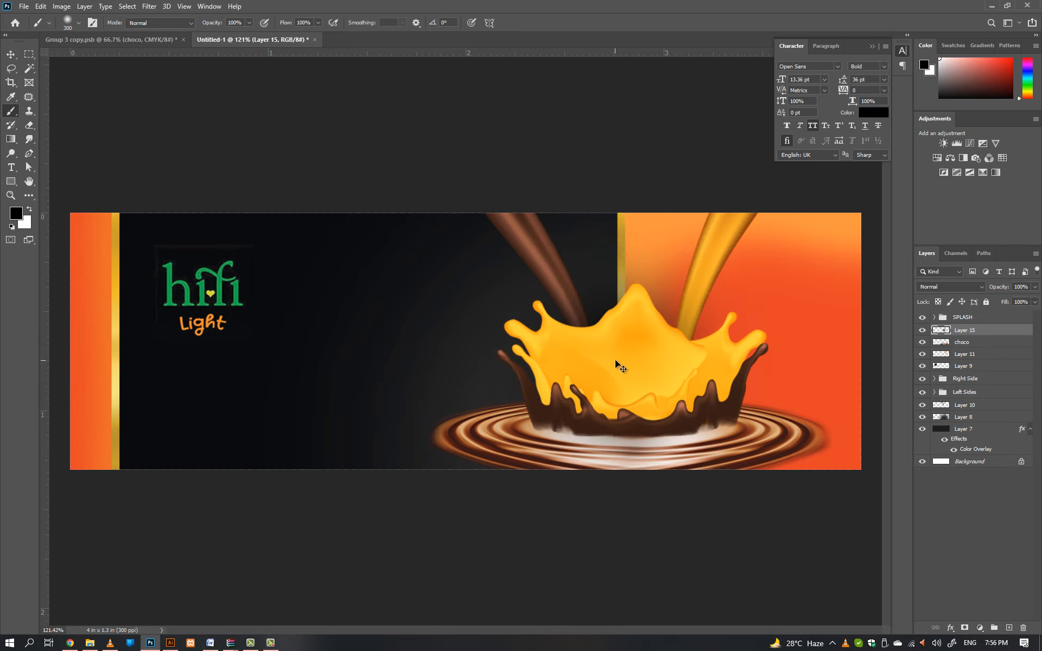
- Clear the dab, bring its layer to the front and paint a 200 px soft black dab over the splash
key("ctrl+a")
key("ctrl+d")
key("bracketleft")
right_click(652, 315)
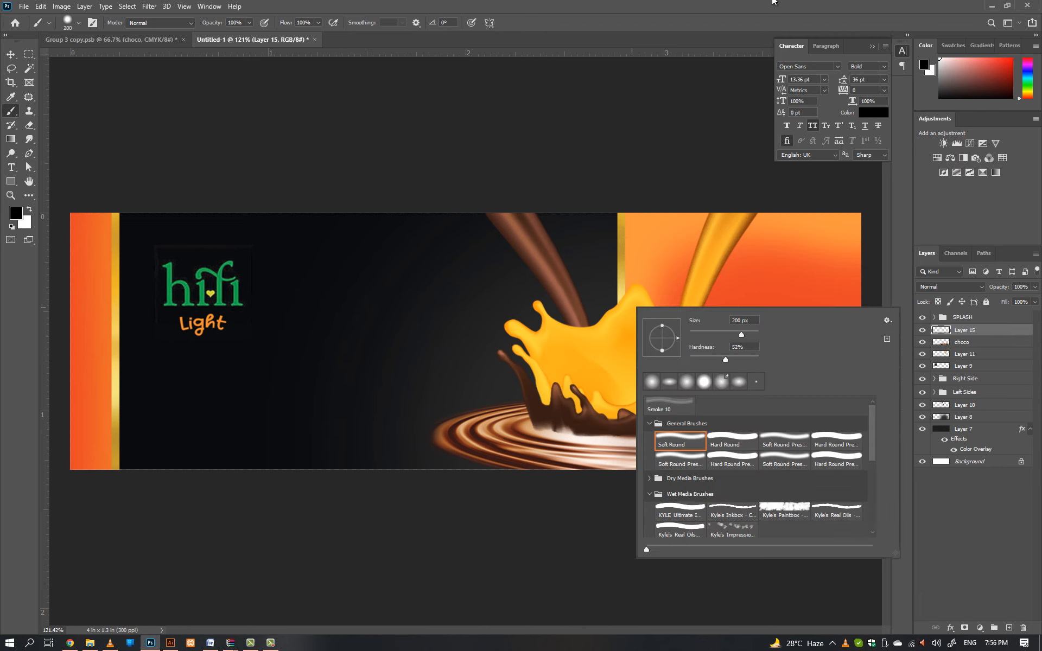
key("Escape")
key("ctrl+bracketright")
left_click(645, 343)
- Squash the black dab into a flat shadow under the splash and move its layer between SPLASH and choco
key("ctrl+t")
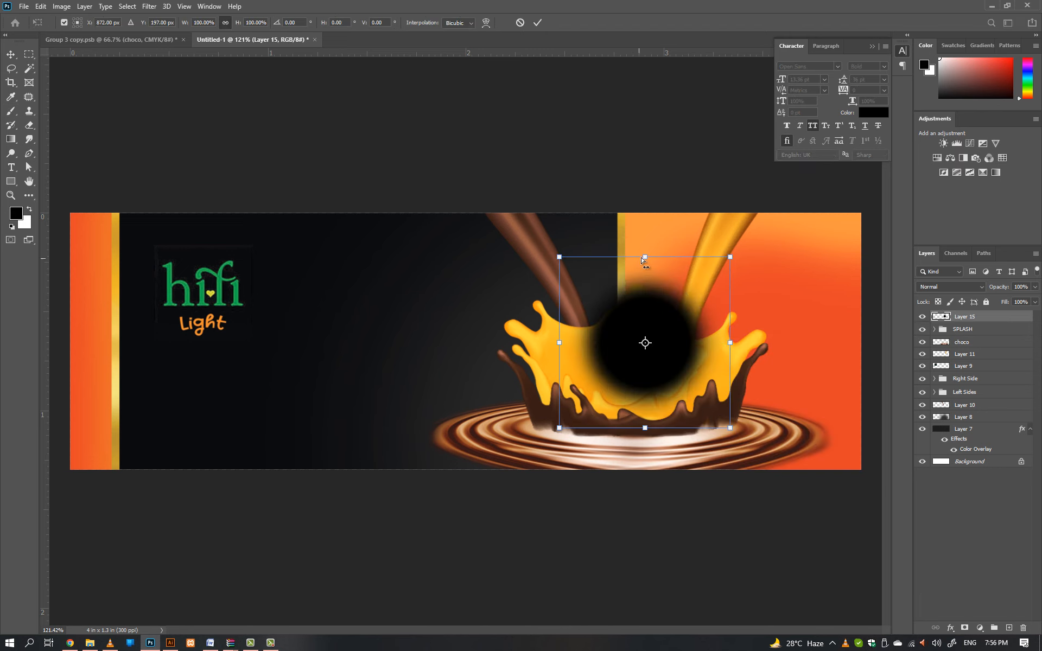
left_click_drag(642, 257, 771, 432)
key("Return")
left_click_drag(986, 337, 986, 337)
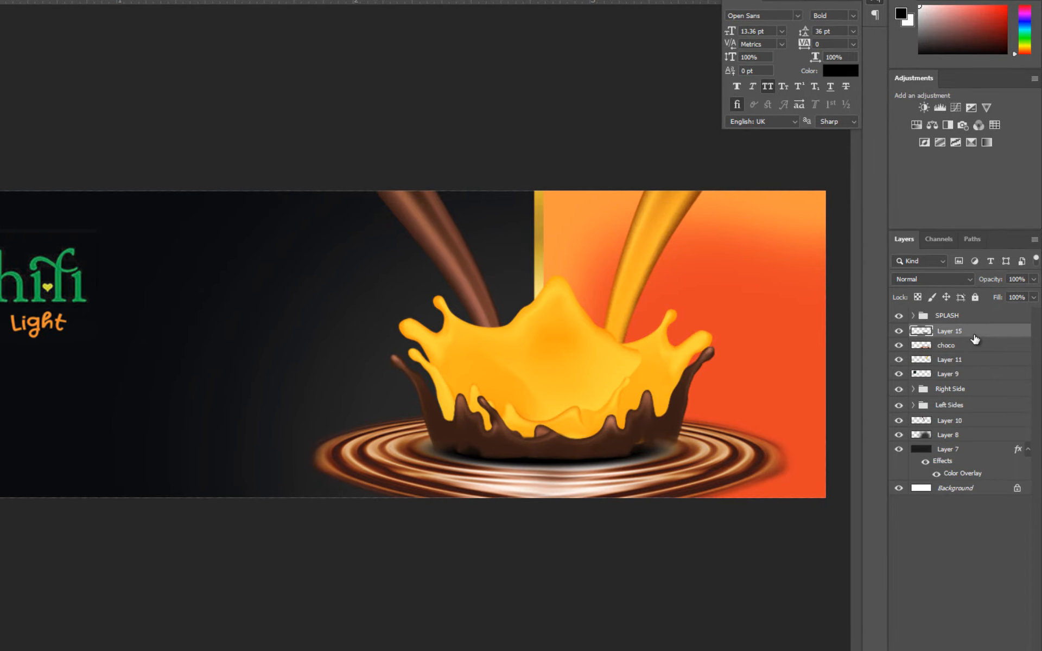
- Add a Color Overlay to the Layer 15 shadow, using a dark brown sampled from the chocolate splash
double_click(974, 332)
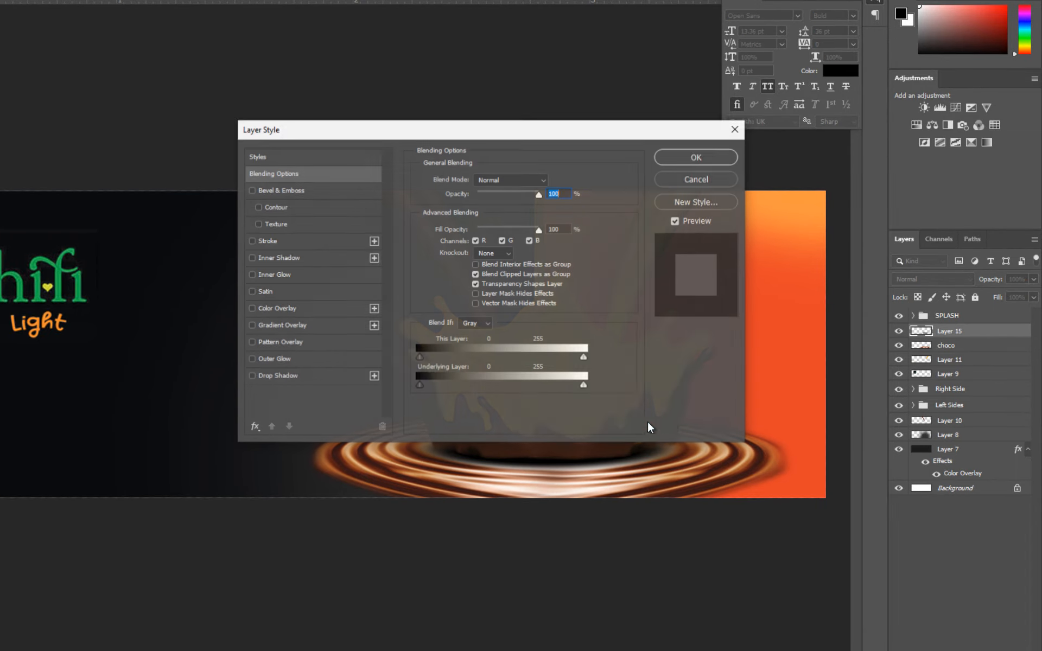
left_click(272, 305)
left_click(151, 174)
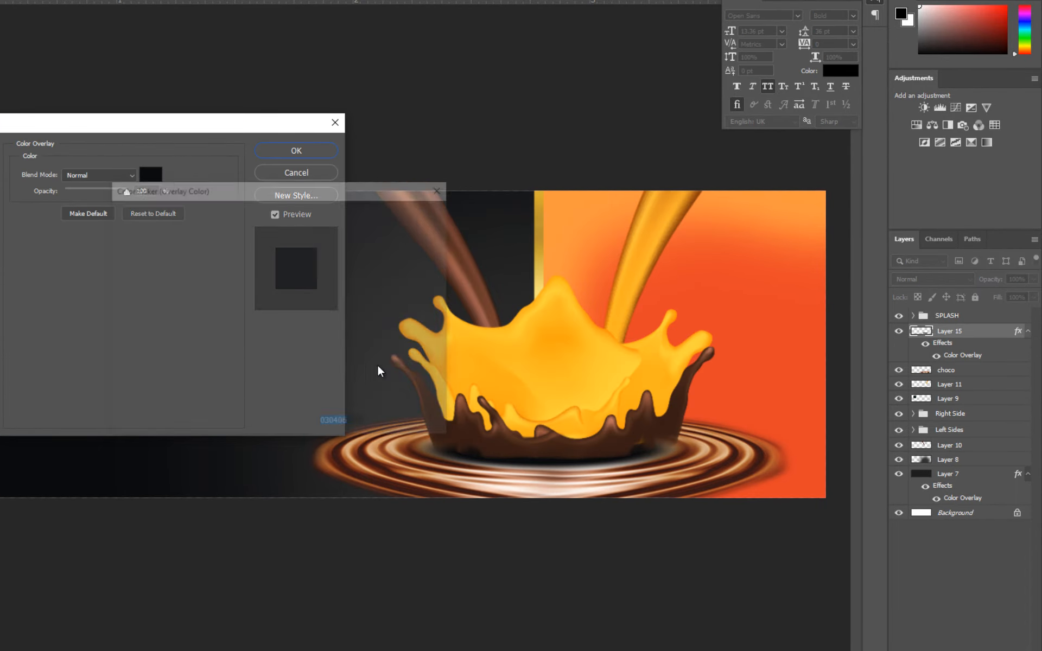
left_click(505, 449)
key("Return")
key("Return")
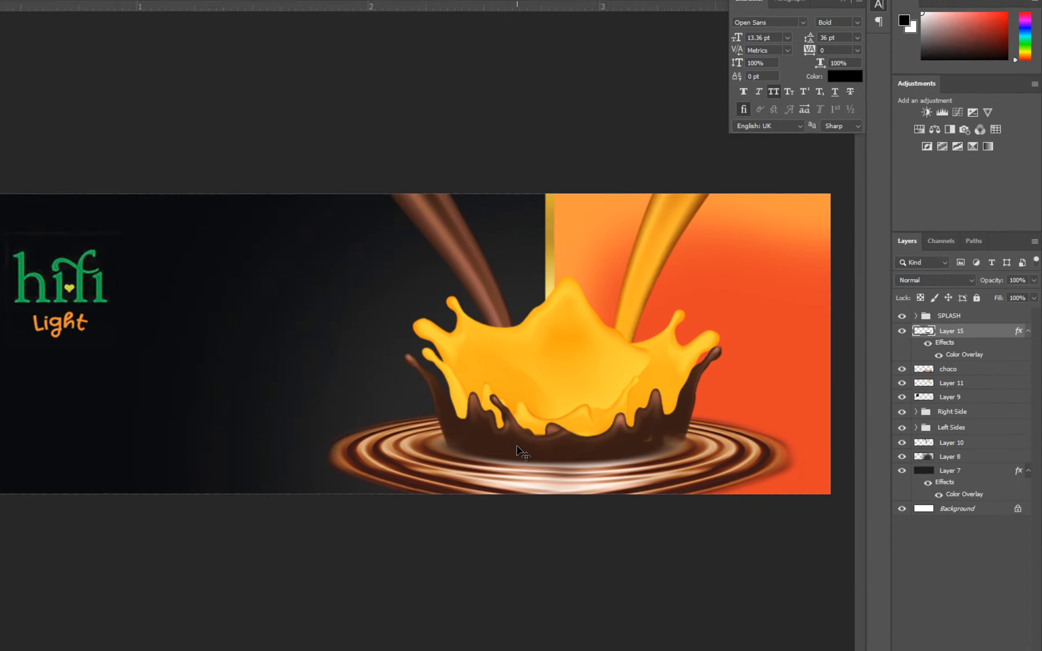
- Scale the Layer 15 shadow up to about 104% beneath the splash
key("ctrl+t")
left_click_drag(725, 450, 740, 450)
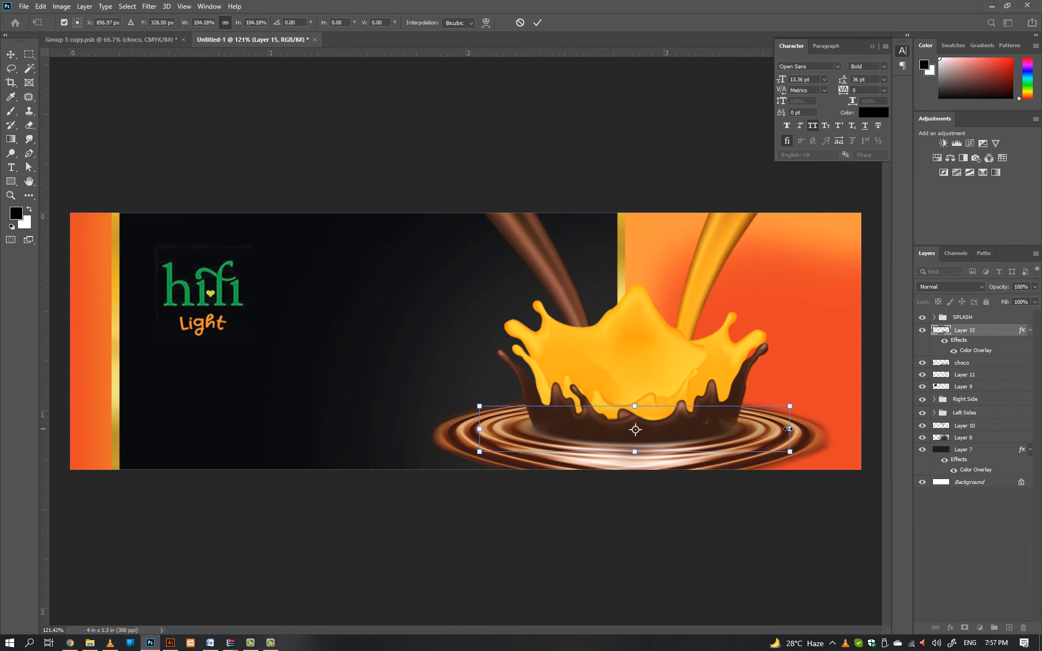
key("Return")
- Add a Brightness/Contrast adjustment clipped to the choco layer, with brightness -130 and contrast -50
left_click(945, 362)
left_click(975, 626)
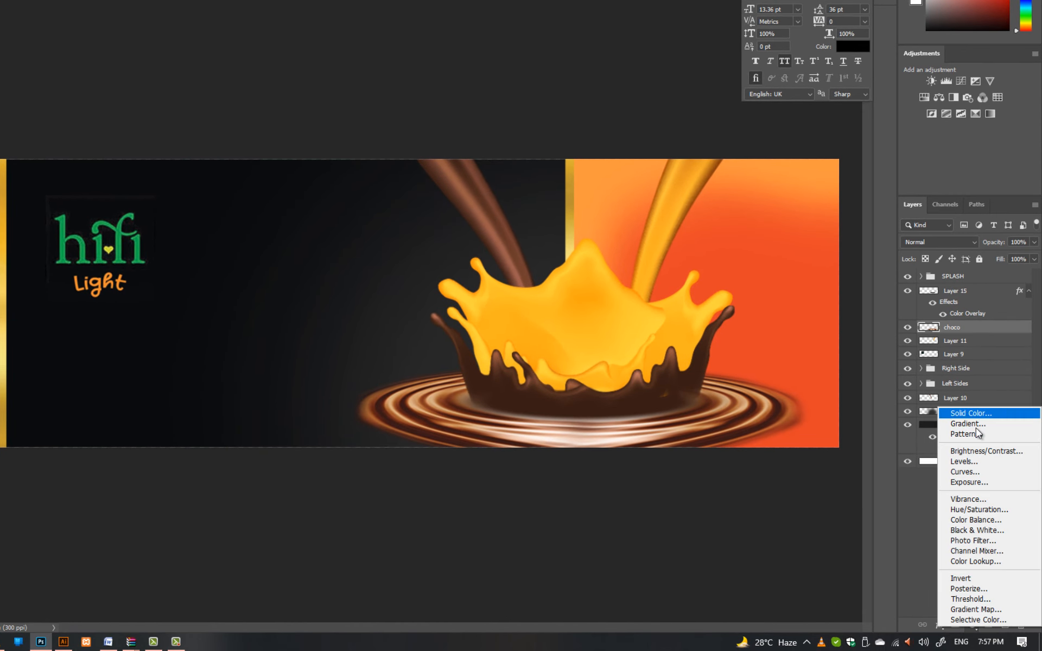
left_click(987, 451)
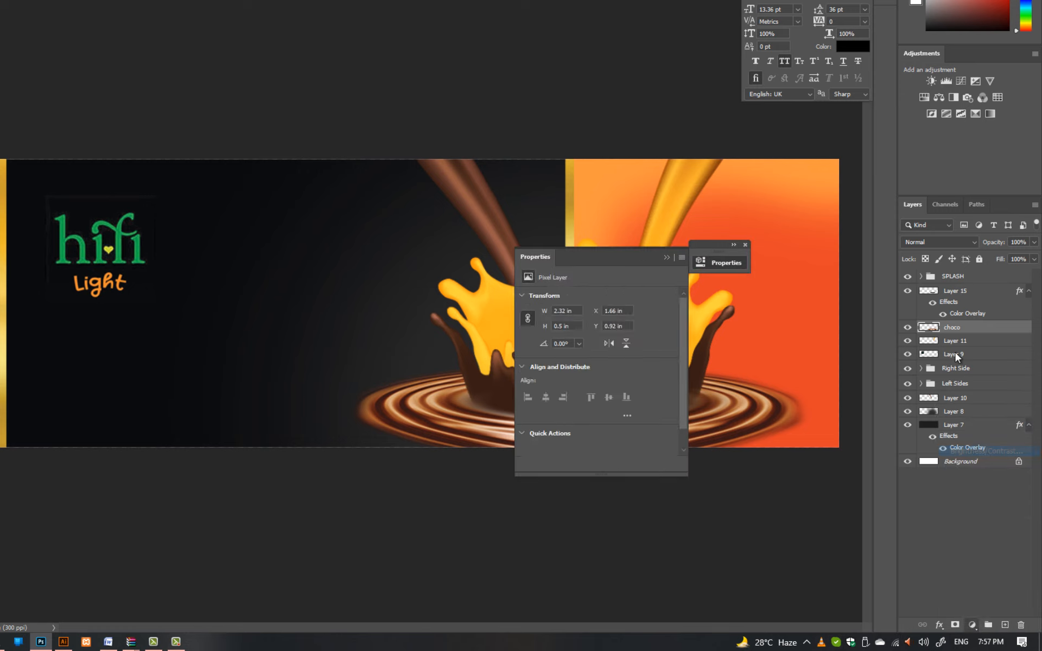
left_click_drag(596, 257, 264, 228)
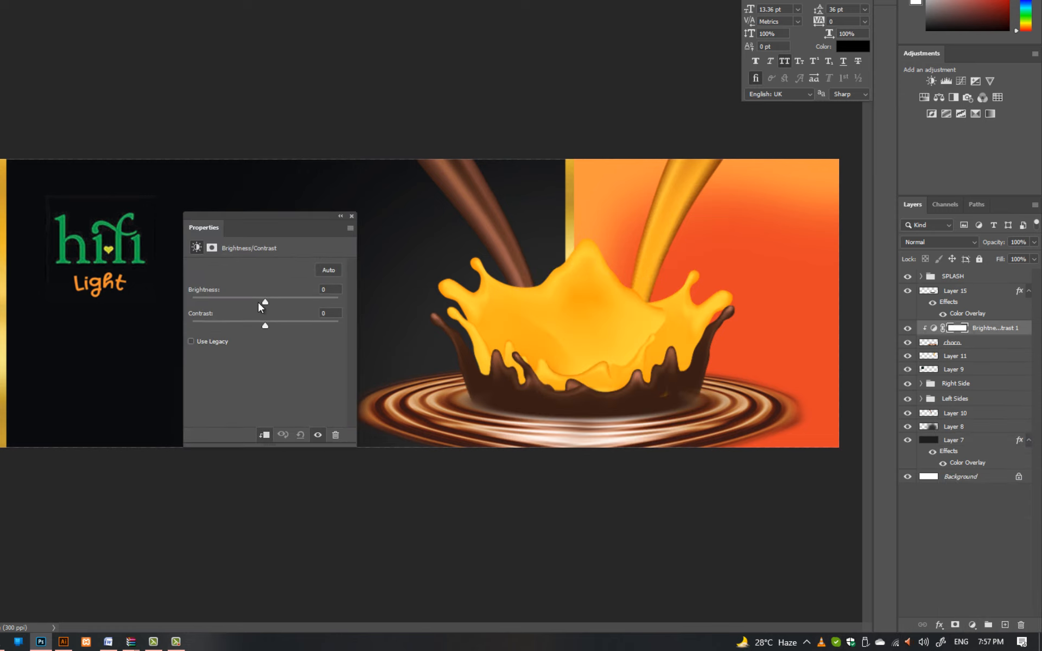
left_click_drag(264, 301, 207, 303)
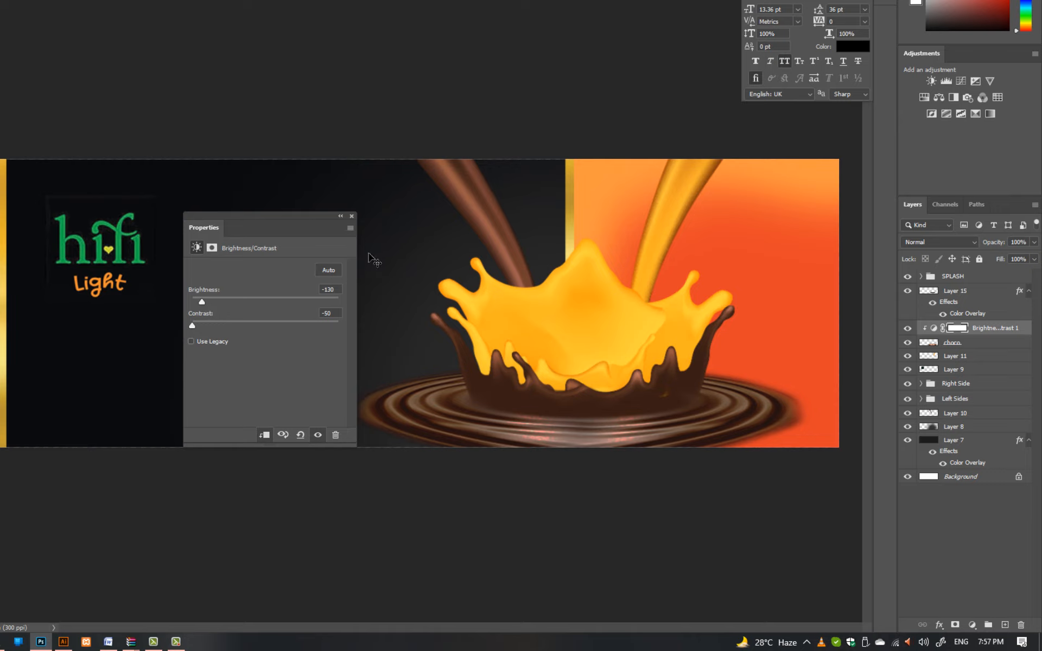
left_click(352, 216)
- Group Layer 14 and Layer 14 copy inside SPLASH and name the new group black splash
left_click_drag(607, 387, 611, 367)
key("ctrl+z")
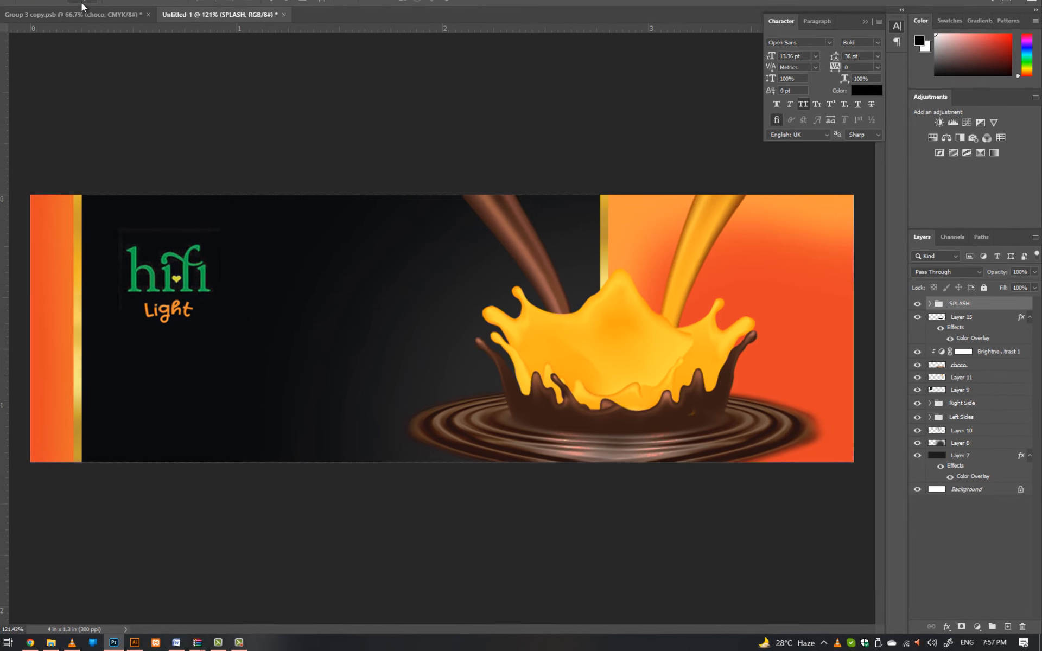
left_click(726, 377)
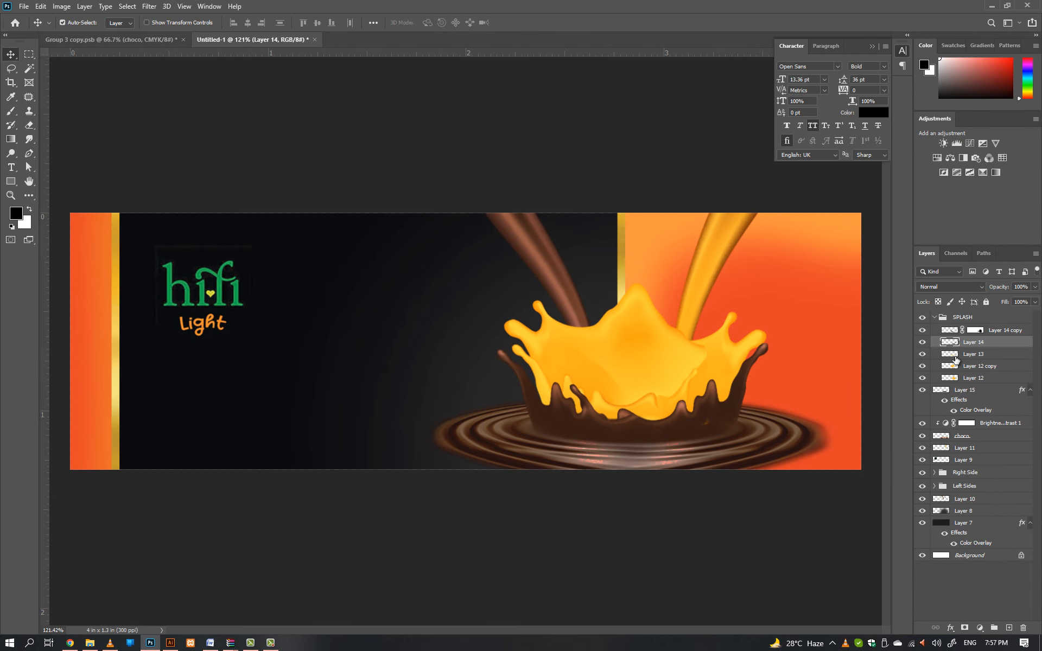
left_click(922, 342)
left_click(923, 342)
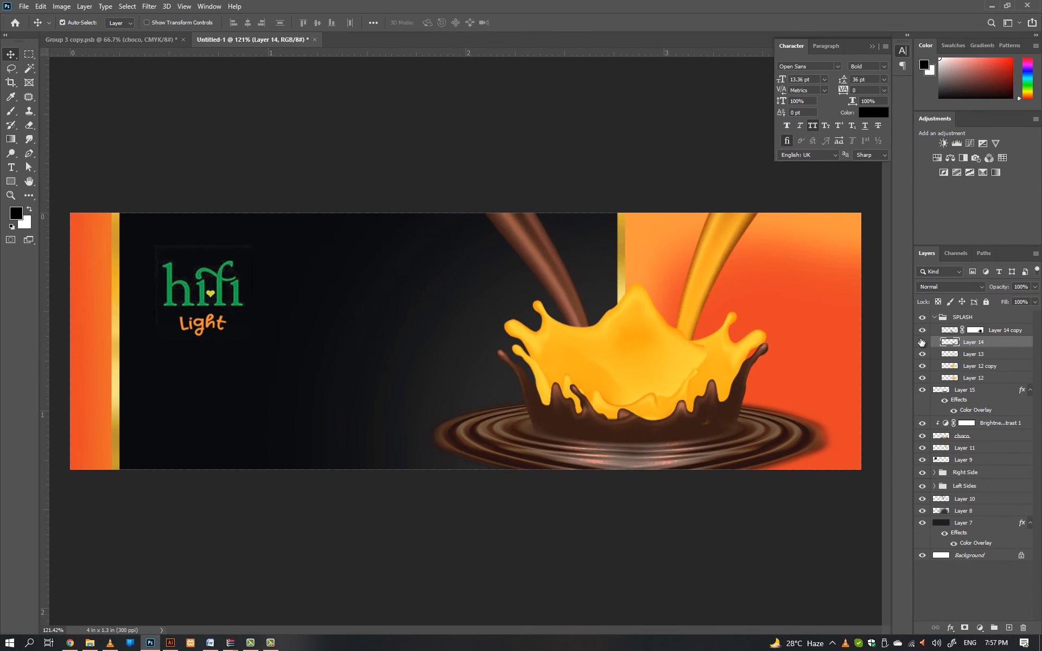
left_click(1009, 334, "shift")
key("ctrl+g")
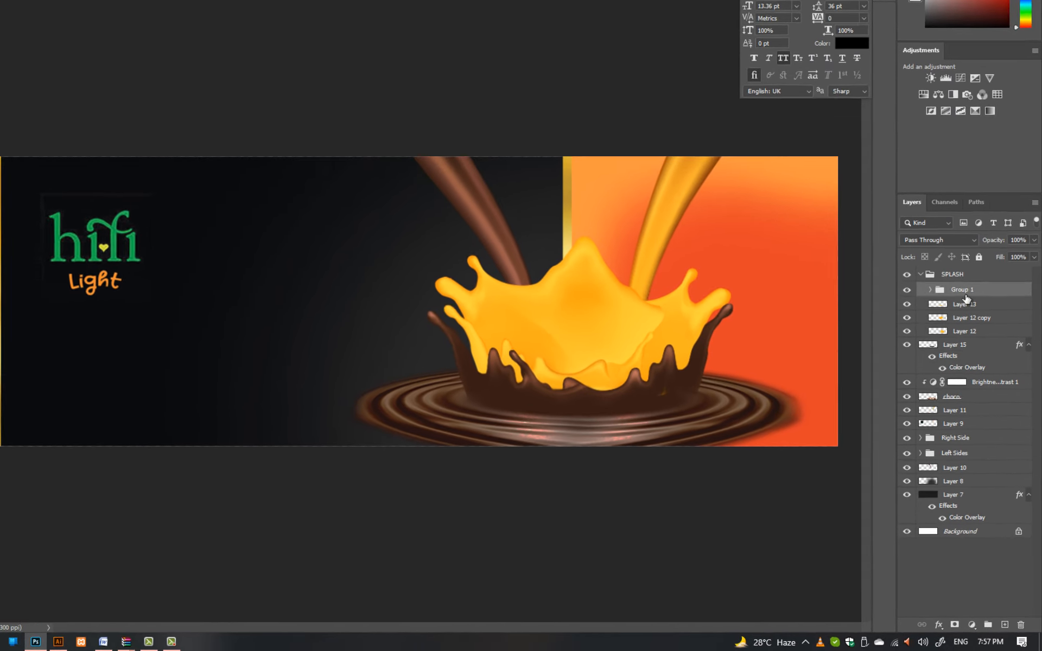
double_click(975, 331)
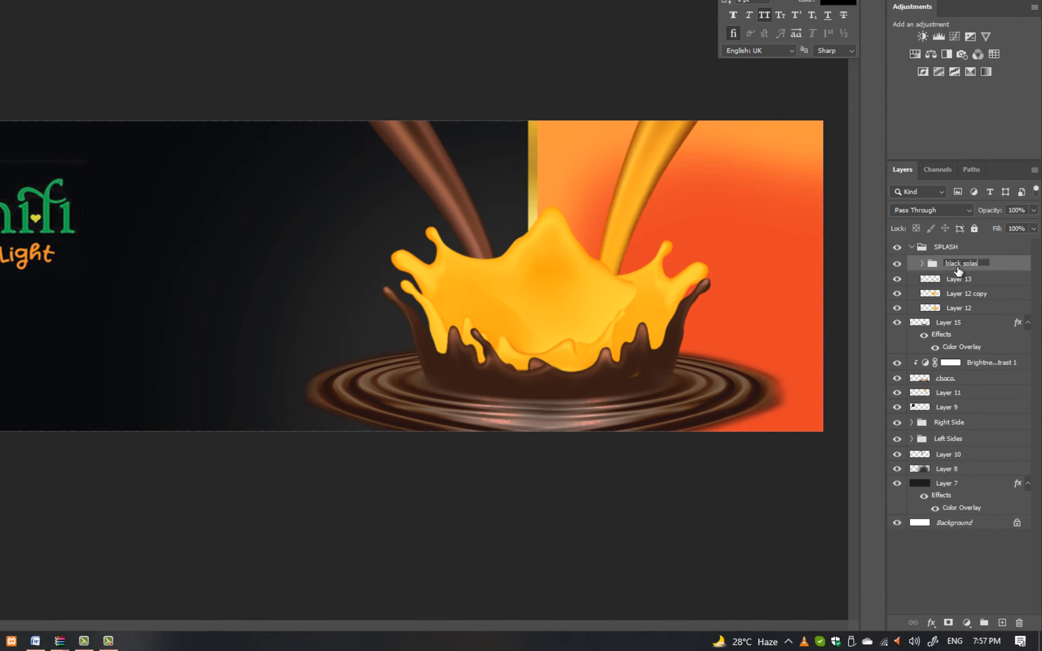
- Add a Brightness/Contrast adjustment clipped to the black splash group and darken its chocolate
left_click(967, 623)
left_click(955, 434)
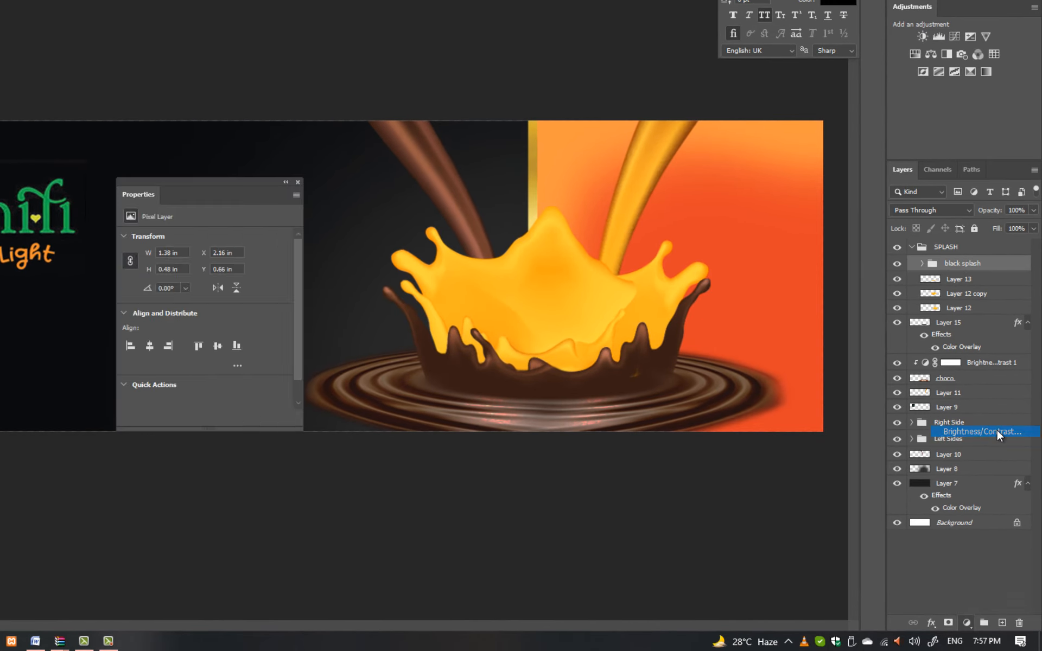
left_click_drag(207, 275, 206, 298)
left_click(298, 181)
left_click(636, 162)
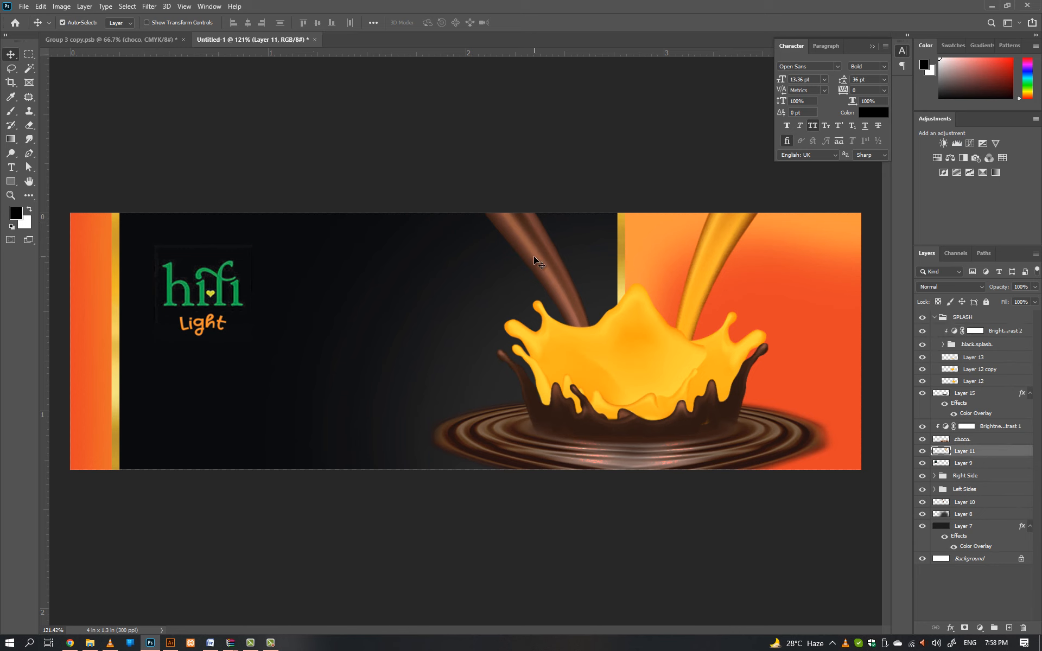
- Switch to Illustrator, cut the chocolate piece and paste it into the Photoshop label as pixels
left_click(170, 643)
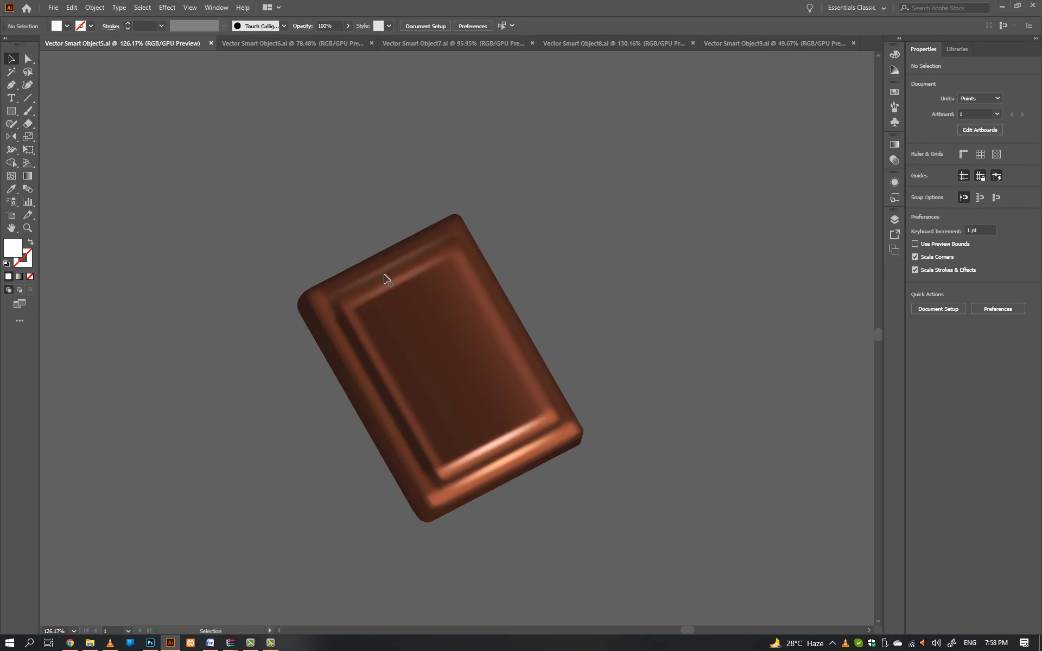
left_click(416, 301)
key("ctrl+x")
key("alt+Tab")
key("ctrl+v")
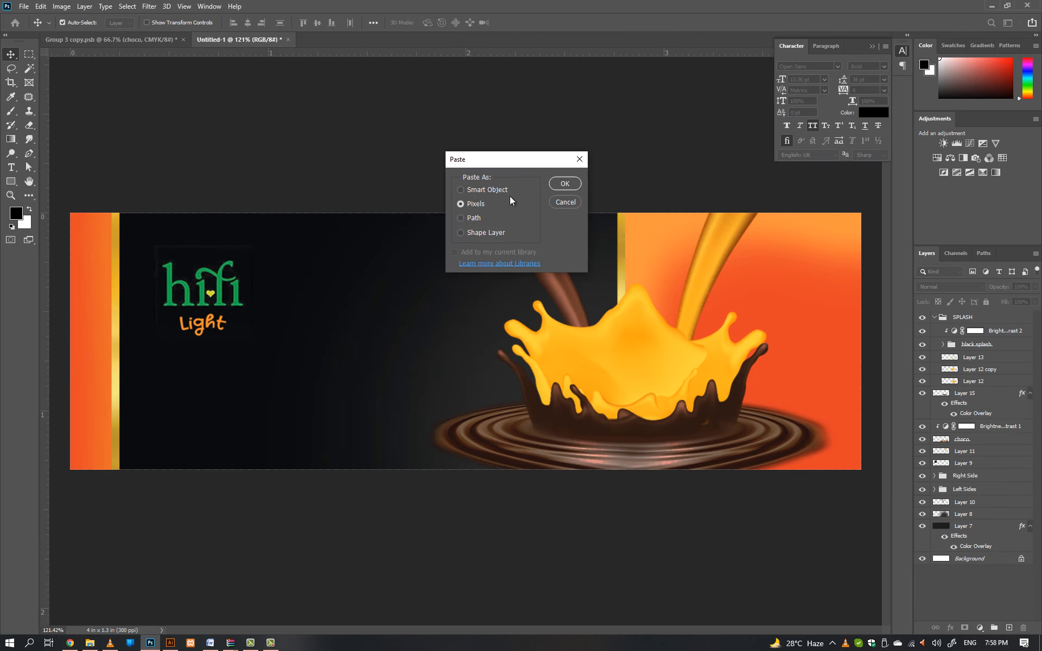
left_click(564, 184)
- Scale the chocolate piece down beside the brown stream and place a duplicate of it on the orange panel
left_click_drag(581, 339, 497, 340)
left_click_drag(483, 347, 482, 269)
left_click_drag(517, 331, 793, 302)
key("Return")
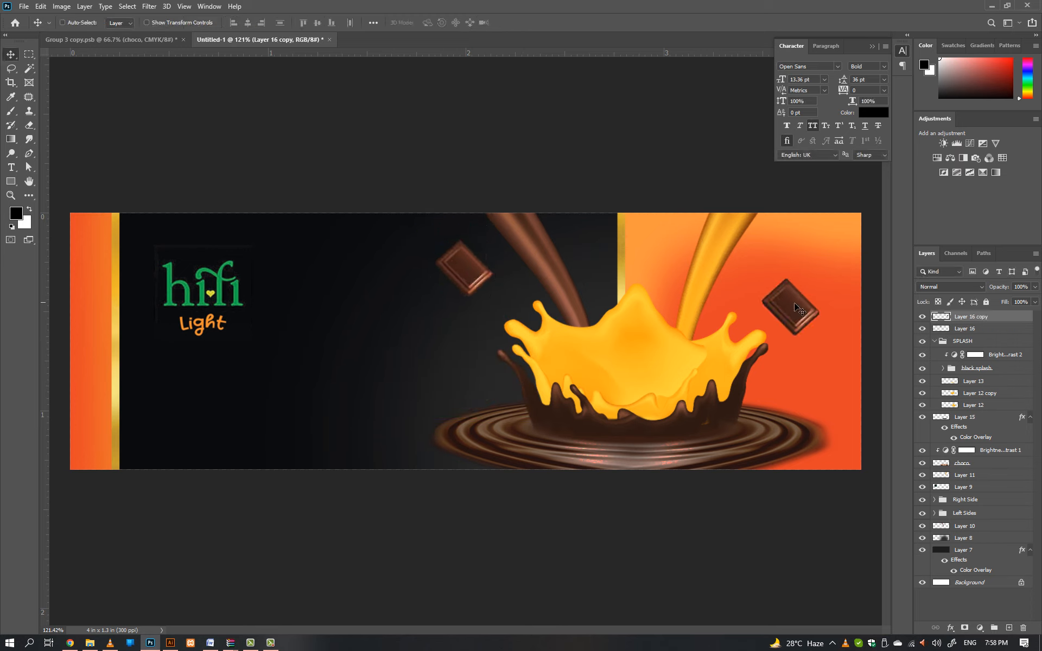
- Flip the orange panel's chocolate piece horizontally and move it closer to the label's outer edge
key("ctrl+t")
right_click(795, 306)
left_click(828, 490)
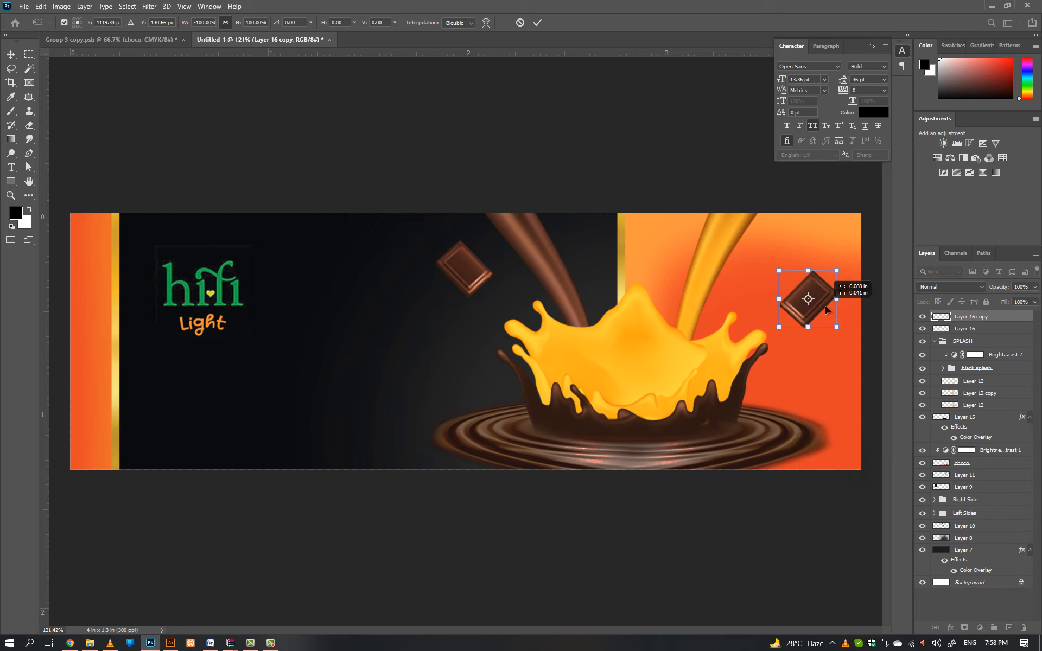
key("Return")
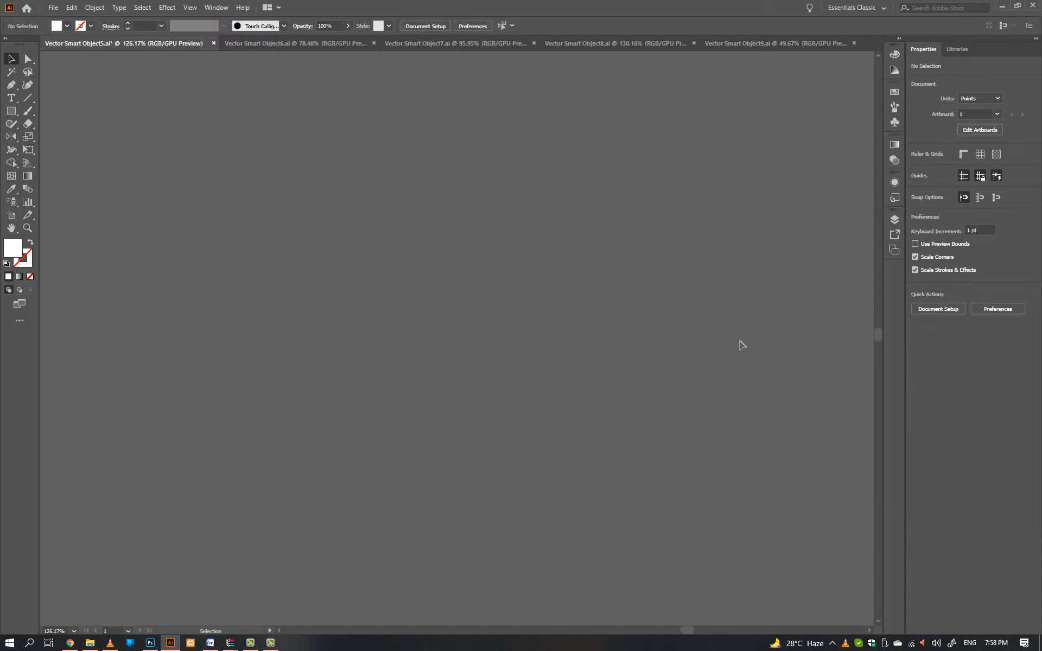
- In Illustrator, close Vector Smart Object5 without saving, cut all chocolate drops from Vector Smart Object6 and return to Photoshop
key("alt+Tab")
key("ctrl+w")
key("n")
left_click(560, 373)
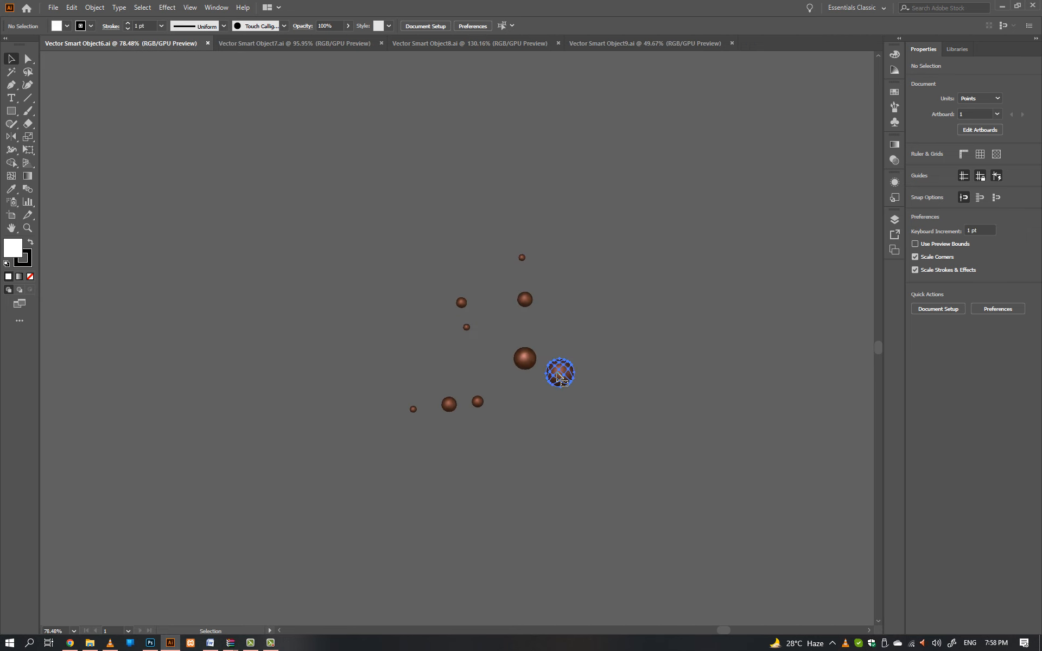
key("ctrl+a")
key("ctrl+x")
key("alt+Tab")
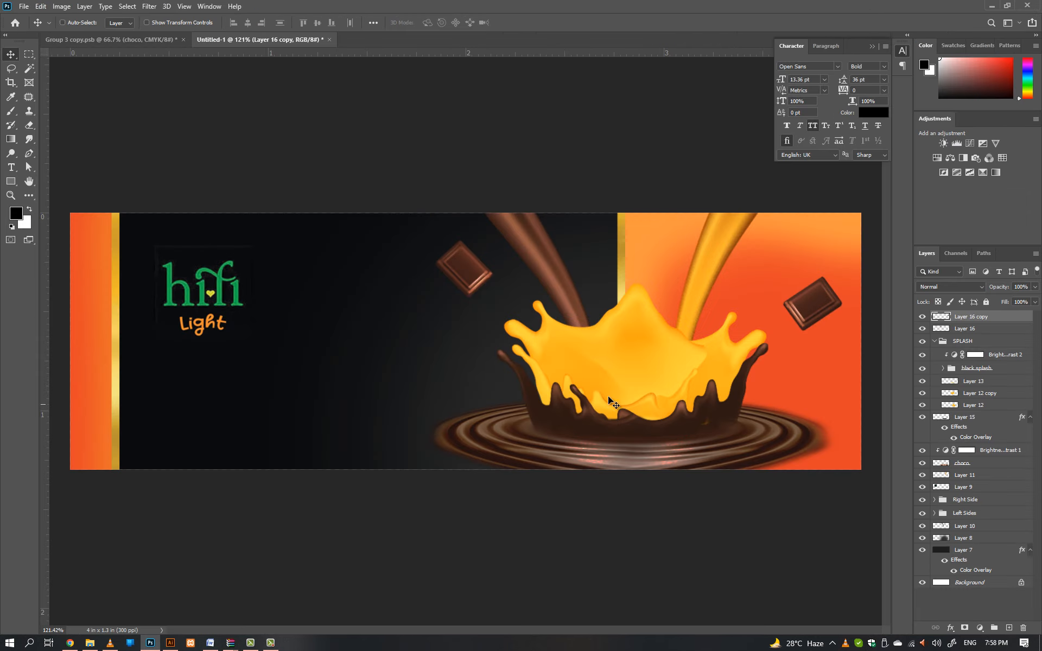
- Paste the chocolate drops as a smart object, scaled to 7.12% and rotated -19.44°, around the orange panel's chocolate piece
key("ctrl+v")
left_click(554, 185)
left_click_drag(601, 342, 482, 341)
left_click_drag(507, 424, 787, 278)
left_click_drag(792, 295, 820, 303)
key("Return")
key("ctrl+t")
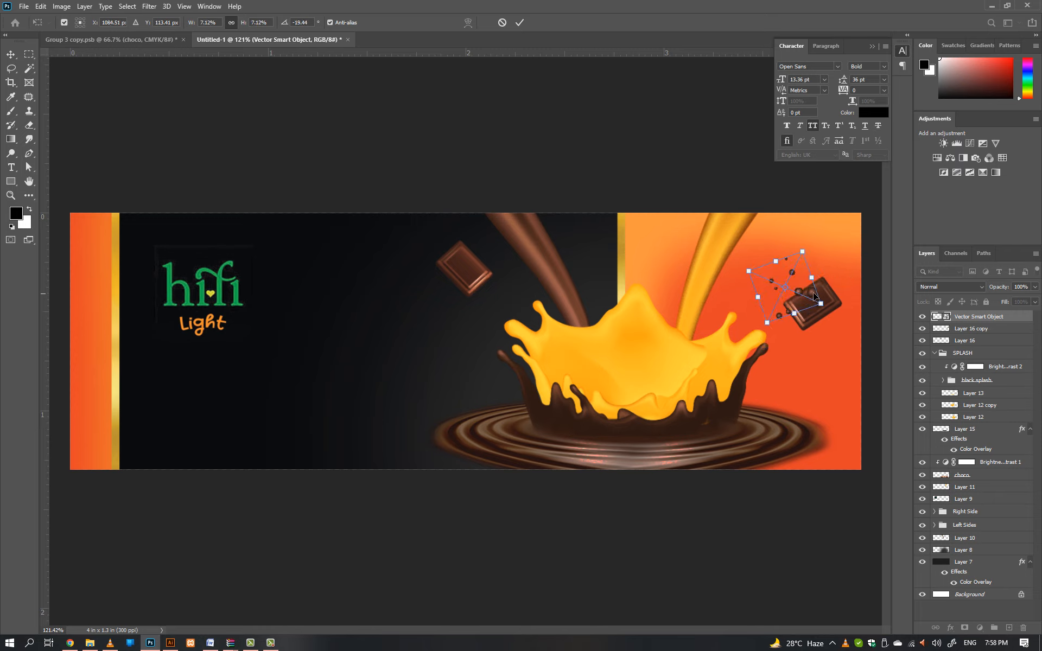
key("Return")
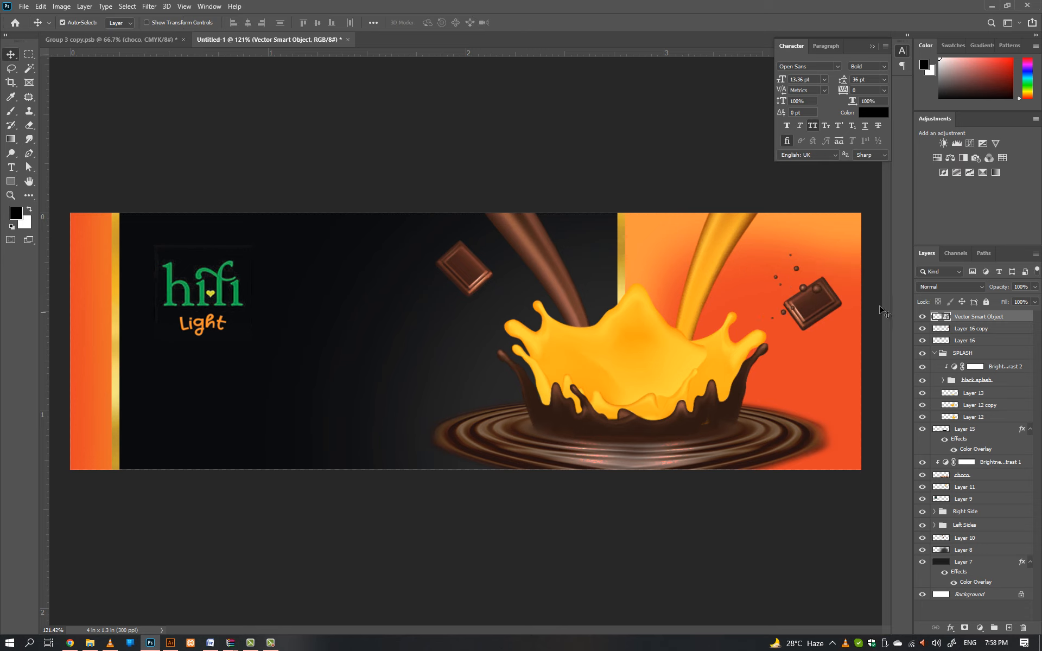
- Duplicate the chocolate drops below the chocolate piece on the dark area, flipping the copy horizontally and vertically
left_click_drag(815, 292, 440, 340)
key("ctrl+t")
right_click(441, 350)
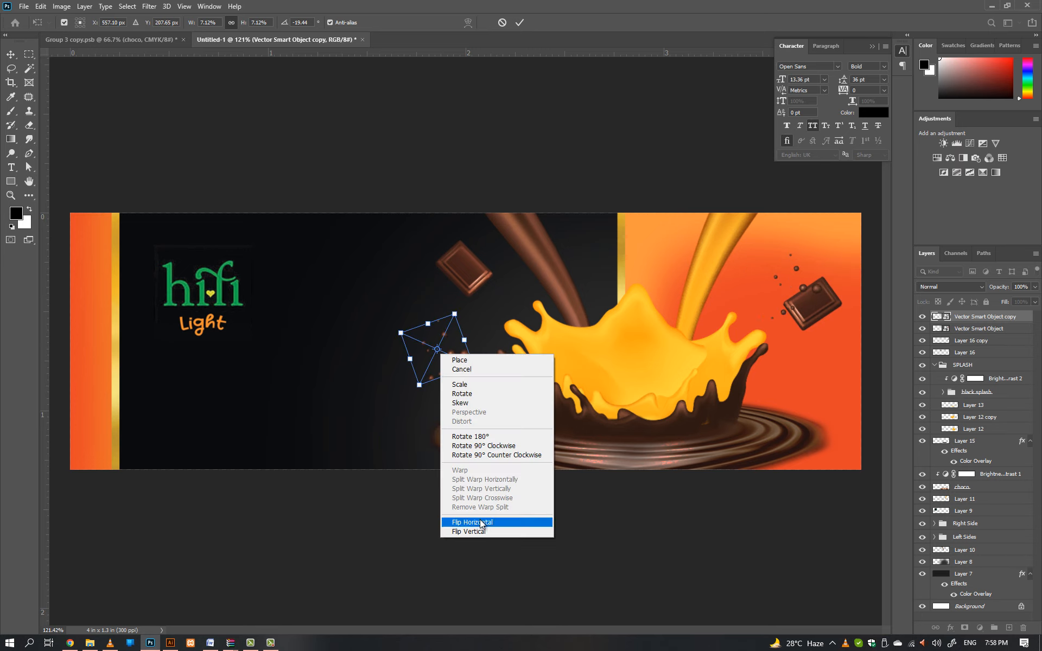
left_click(475, 525)
right_click(444, 365)
left_click(467, 535)
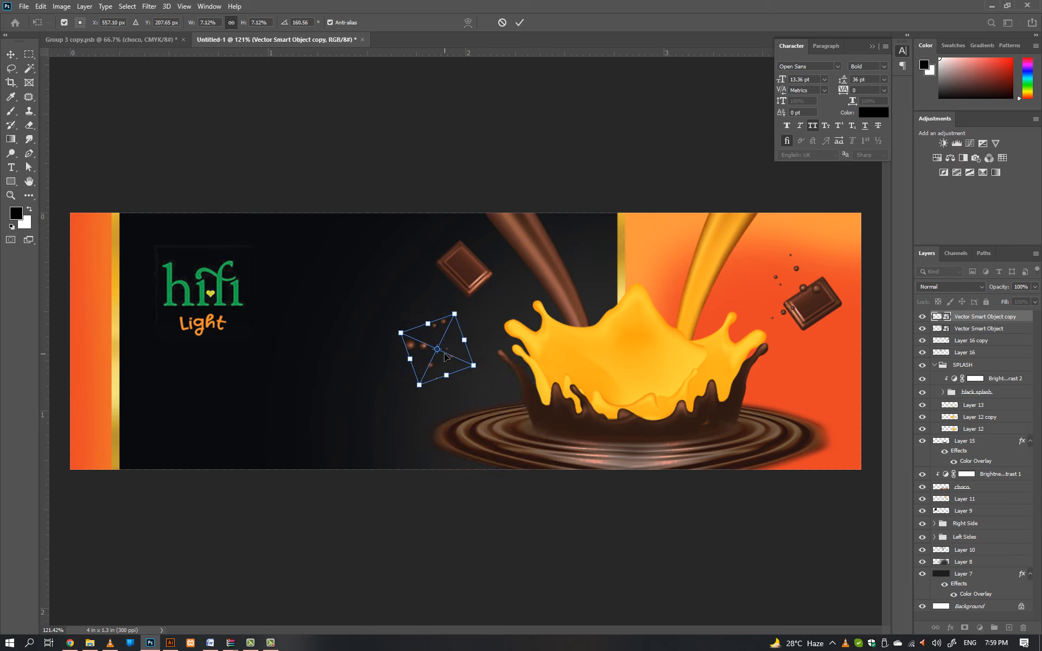
left_click_drag(444, 353, 459, 343)
key("Return")
- Shift the Layer 8 background glow right behind the splash and move the hifi Light logo slightly right
left_click_drag(500, 380, 517, 379)
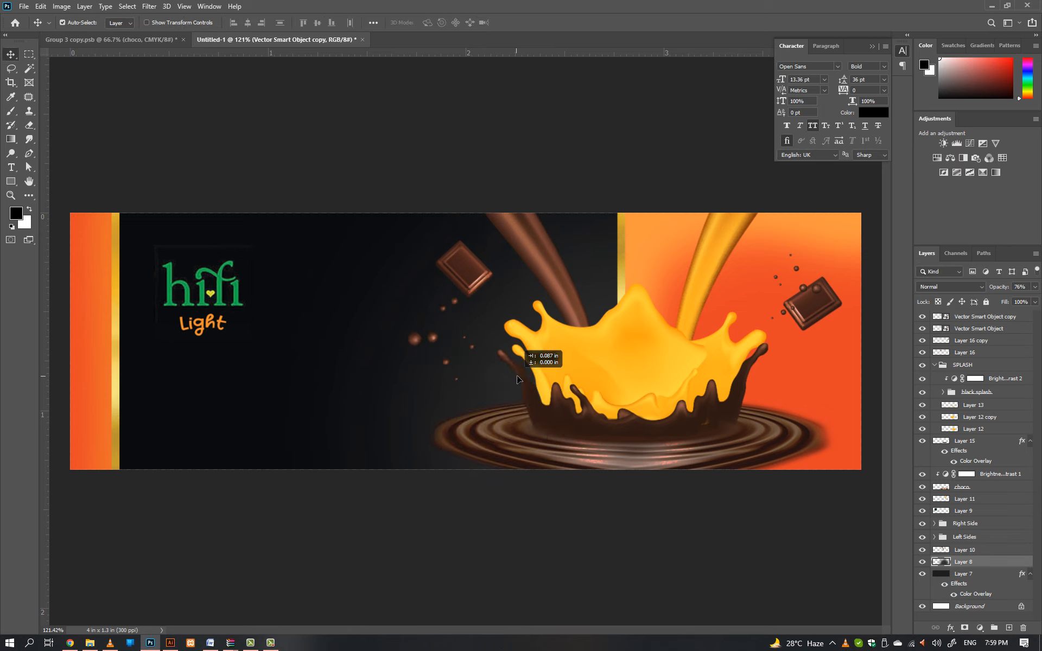
left_click_drag(600, 371, 599, 371)
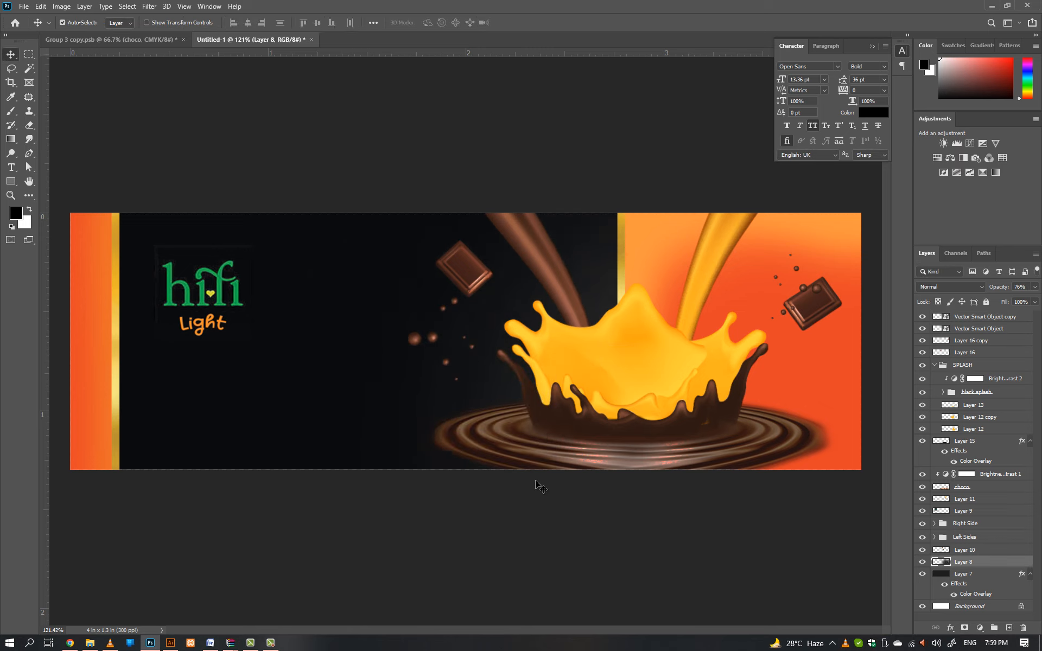
left_click(538, 483)
left_click_drag(191, 274, 203, 274)
left_click(478, 477)
- Fine-tune the placement of the chocolate piece and its drops on the dark area
left_click_drag(434, 341, 427, 345)
left_click_drag(468, 272, 468, 265)
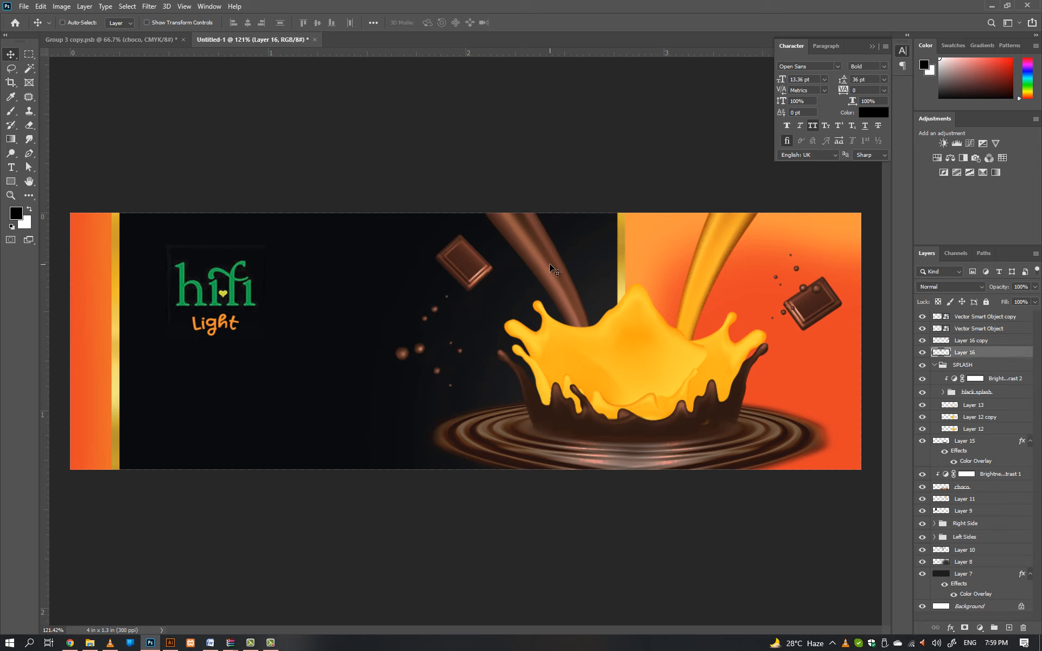
double_click(419, 355)
key("Return")
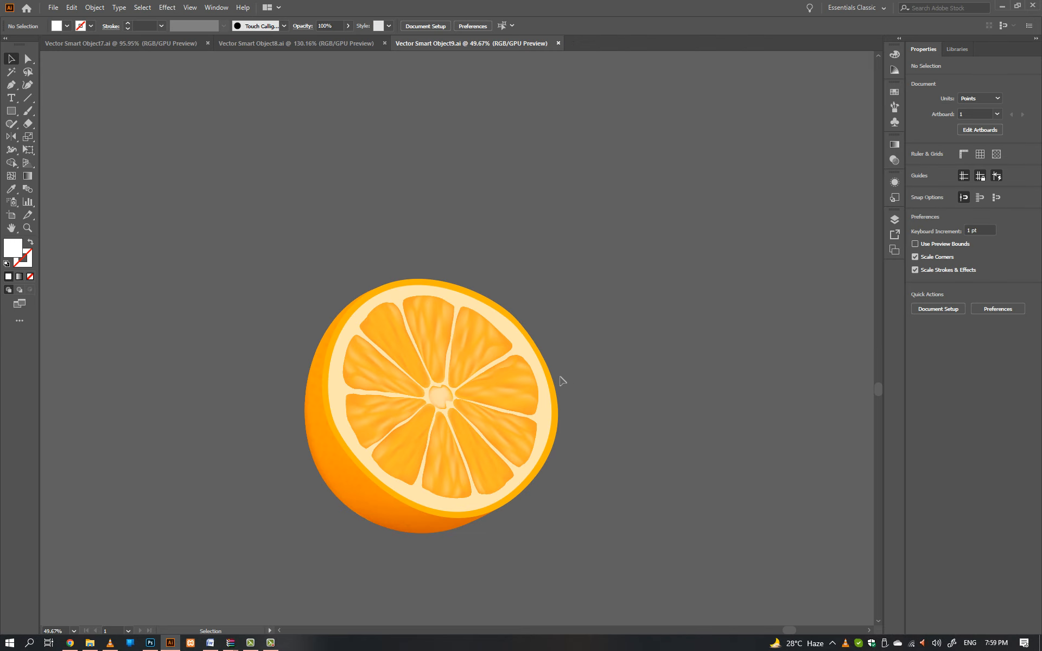
- Copy all orange drops from Vector Smart Object7 in Illustrator and paste them into the label as a smart object
key("ctrl+Tab")
key("ctrl+a")
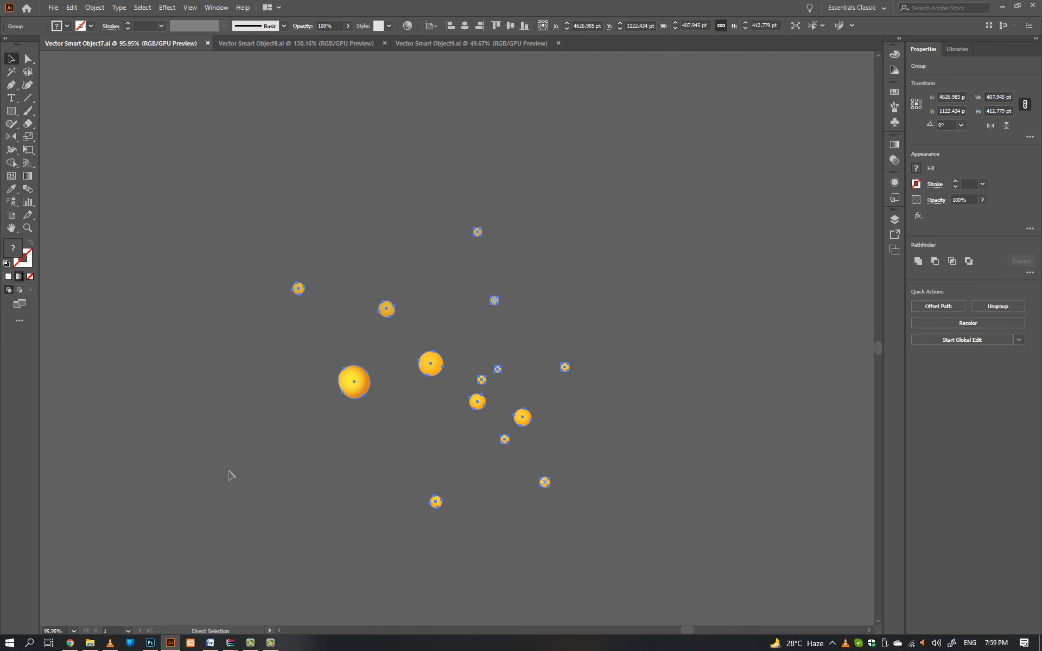
key("ctrl+c")
key("alt+Tab")
key("ctrl+v")
left_click(562, 182)
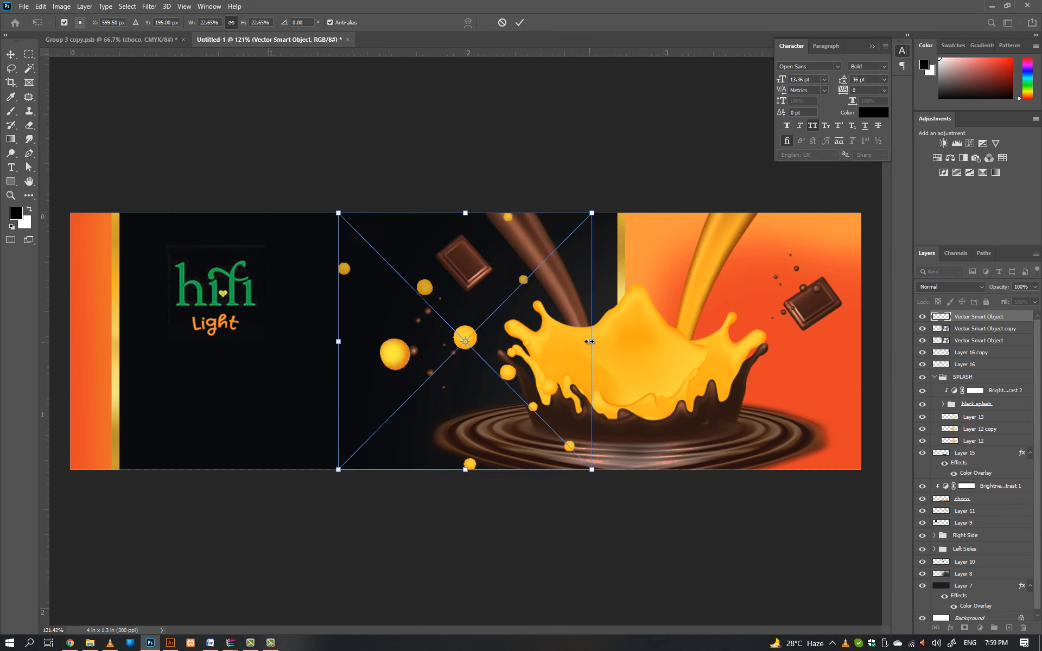
- Scale down and rotate the orange drops, placing them between the chocolate drops and the splash crown
left_click_drag(590, 341, 509, 358)
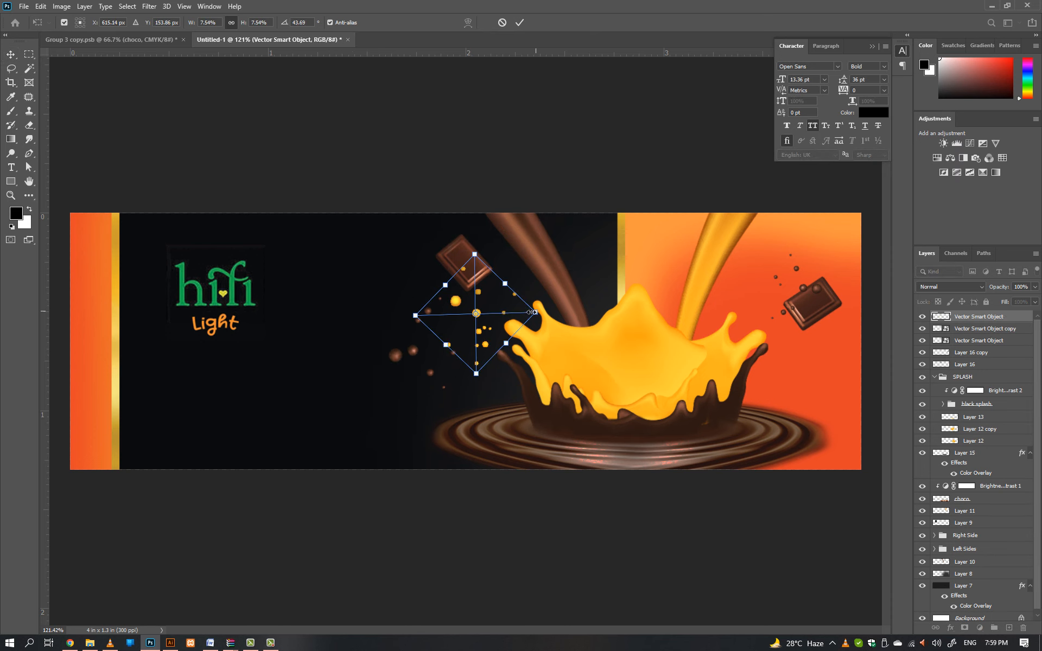
left_click_drag(532, 313, 467, 319)
key("Return")
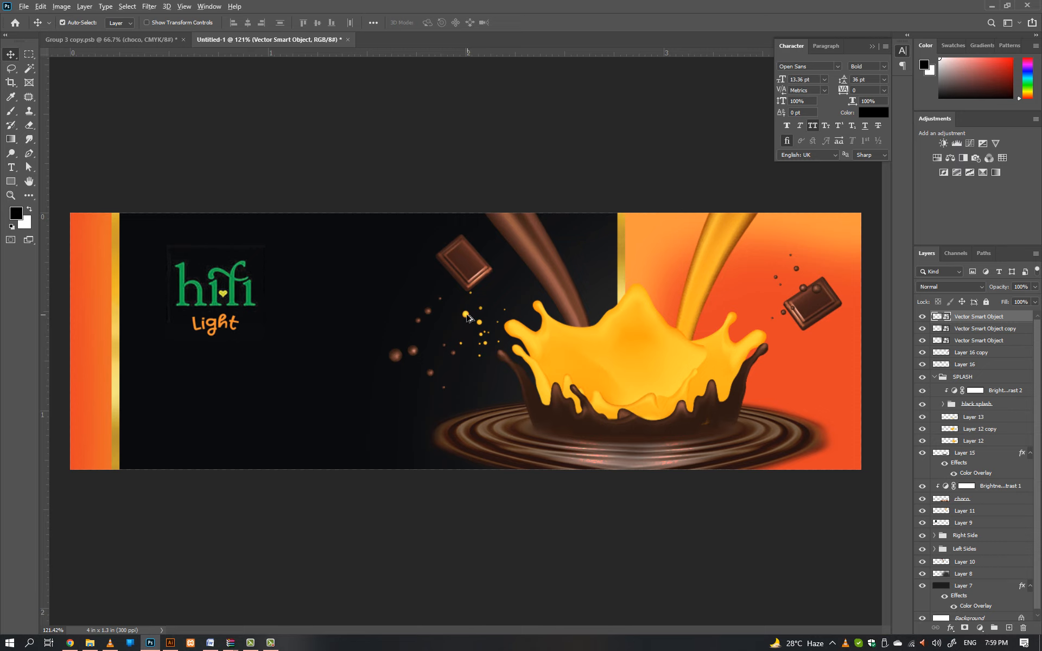
- Duplicate the orange drops over the label's lower-left gold strip and enlarge the copy
left_click_drag(82, 449, 83, 450)
key("ctrl+t")
left_click_drag(154, 446, 130, 447)
key("Return")
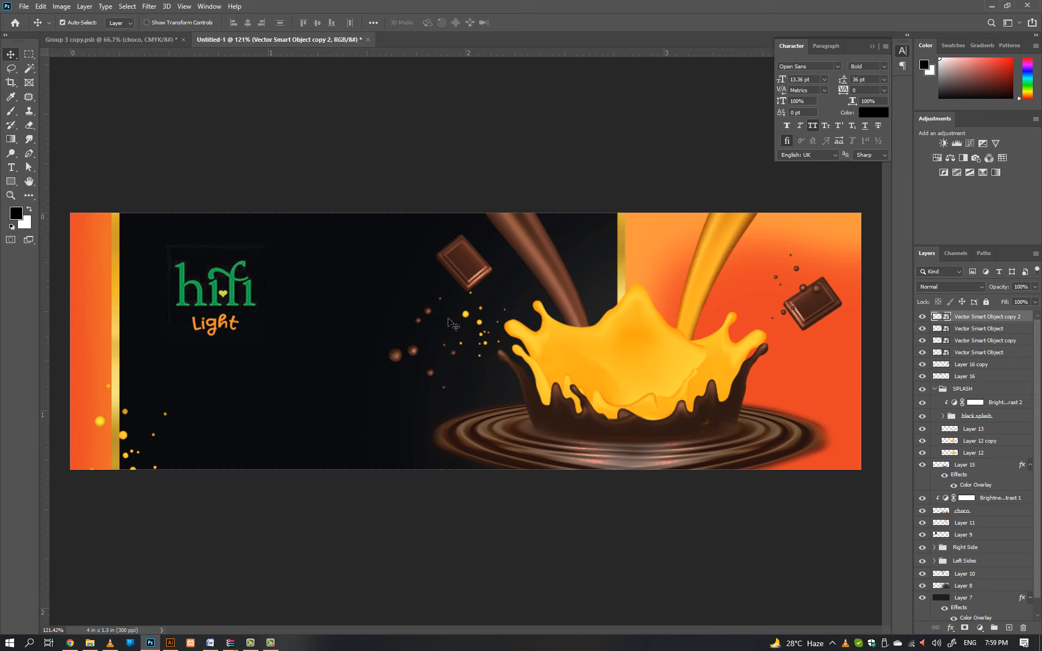
- Duplicate the small orange drops, flip the copy horizontally and place it between the splash crown and the chocolate piece on the right panel
key("ctrl+t")
left_click_drag(776, 347, 831, 300)
right_click(796, 352)
left_click(809, 533)
key("Return")
key("ctrl+t")
key("Return")
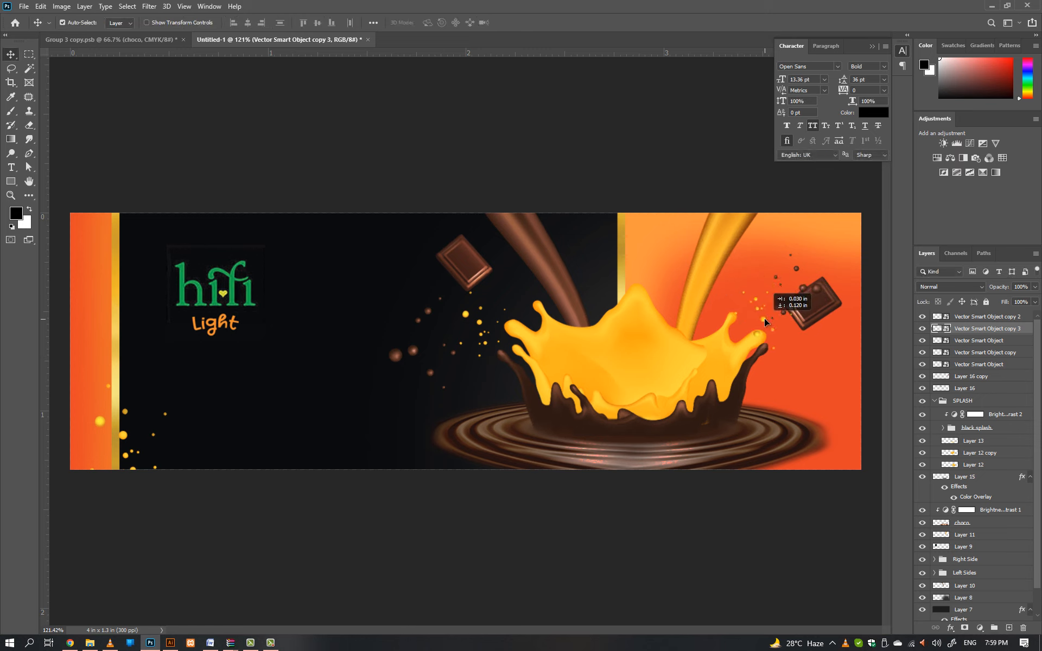
left_click_drag(764, 319, 764, 319)
- Warp the choco ripple layer with added split points, adjusting its mesh around the base of the splash crown
left_click_drag(721, 450, 732, 452)
key("ctrl+z")
key("ctrl+t")
left_click(486, 23)
left_click(632, 445)
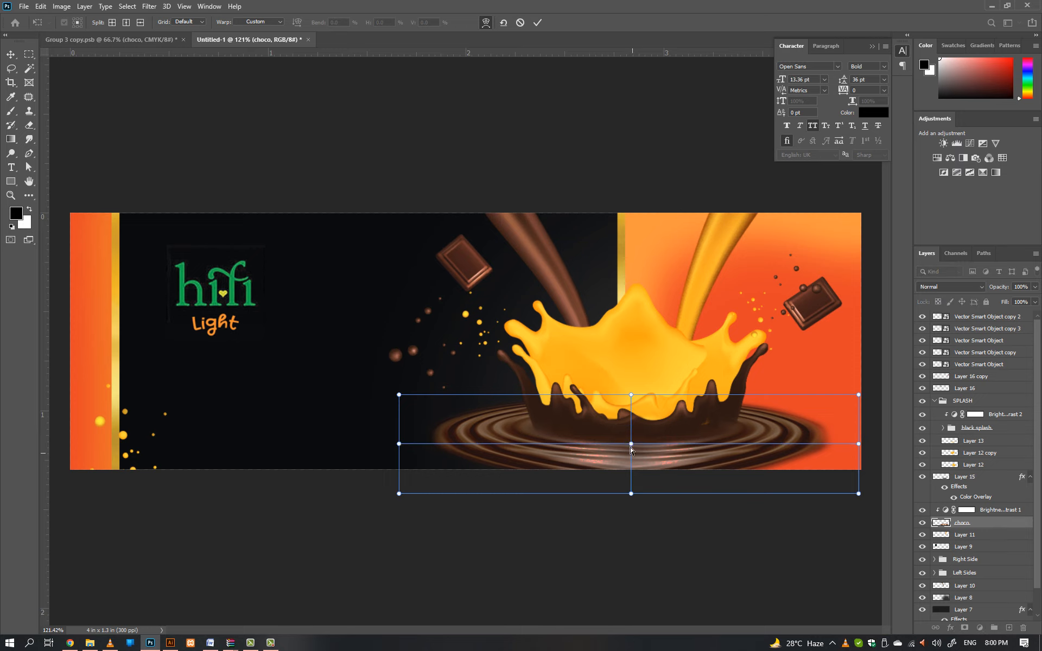
left_click(753, 421)
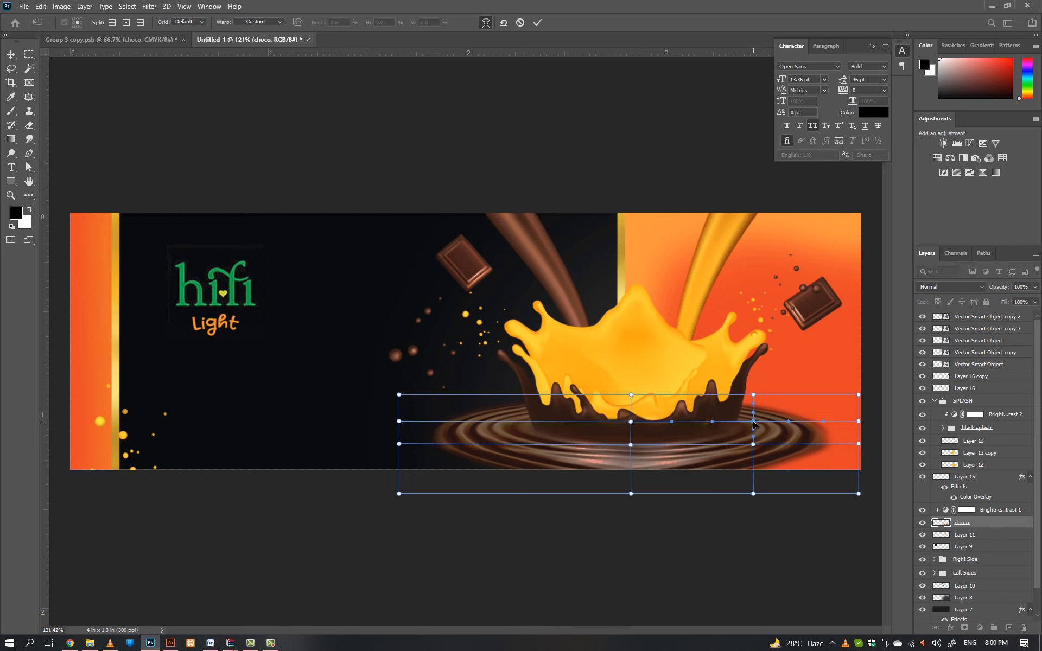
left_click_drag(754, 423, 713, 441)
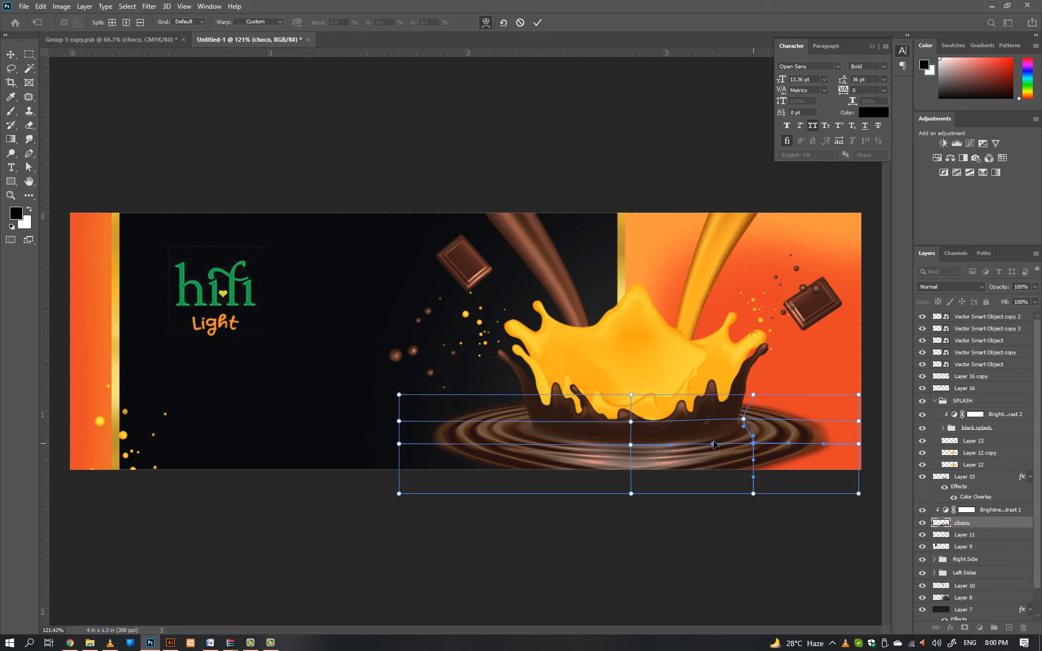
left_click_drag(488, 423, 490, 444)
left_click(572, 451)
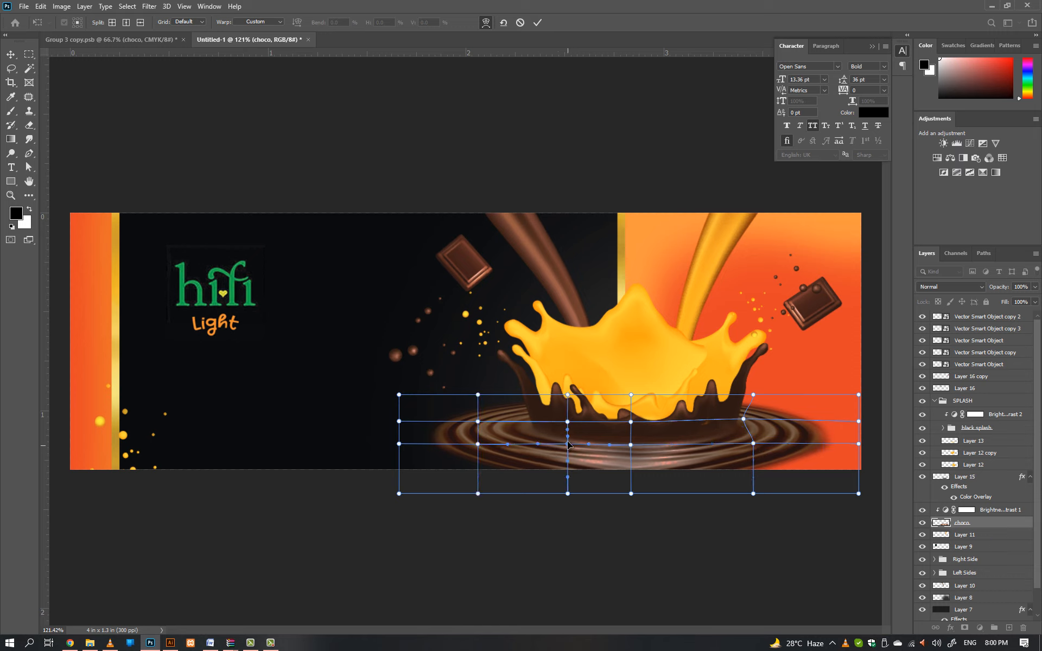
left_click(568, 444)
left_click_drag(631, 492, 631, 484)
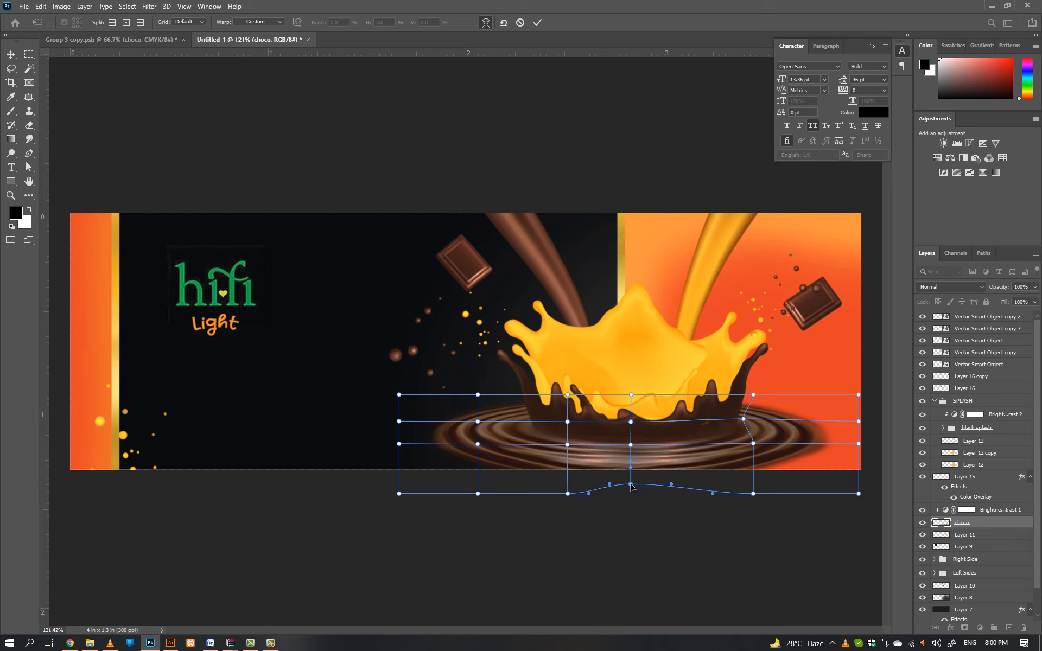
key("Return")
left_click(845, 385)
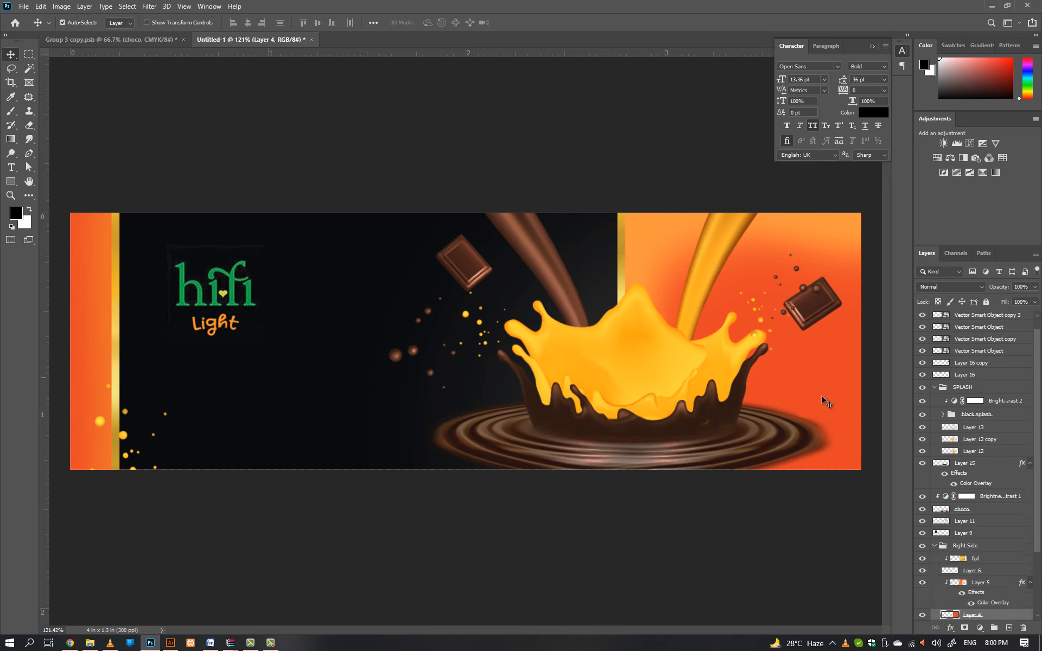
left_click(632, 347)
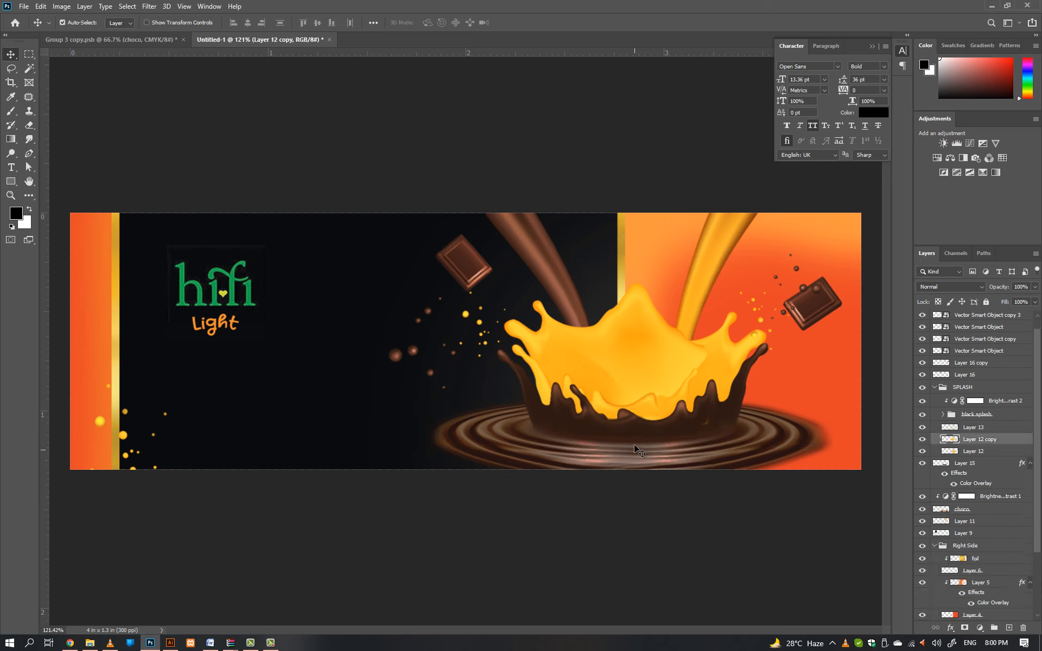
left_click(767, 441)
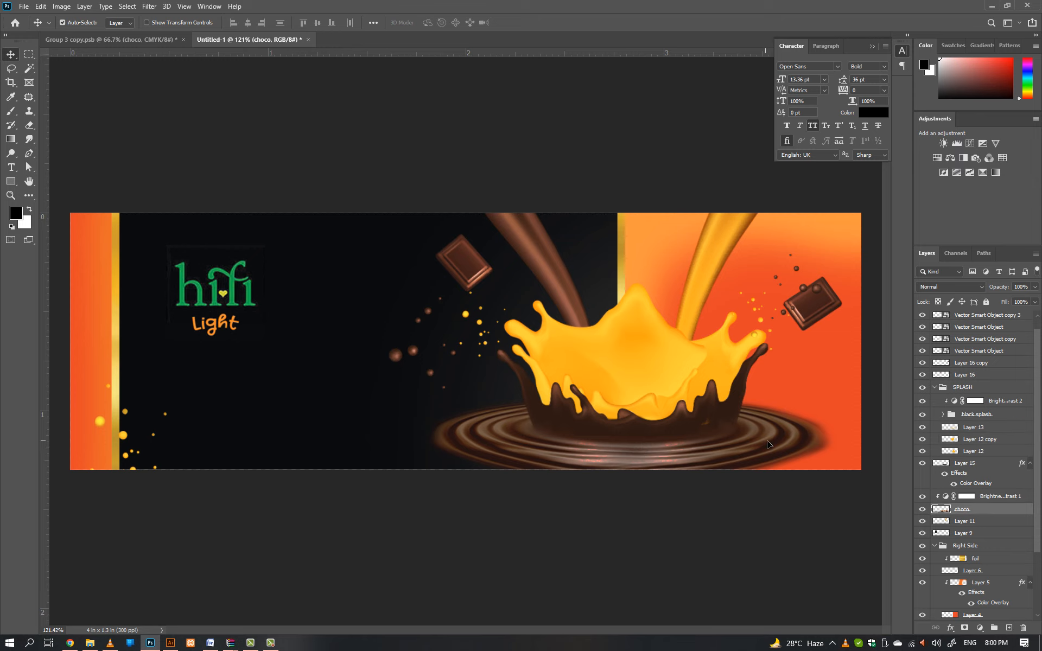
key("ctrl+t")
left_click(636, 491)
key("Return")
- Set the choco ripple's Brightness/Contrast adjustment to brightness -117 and contrast 11
left_click(946, 497)
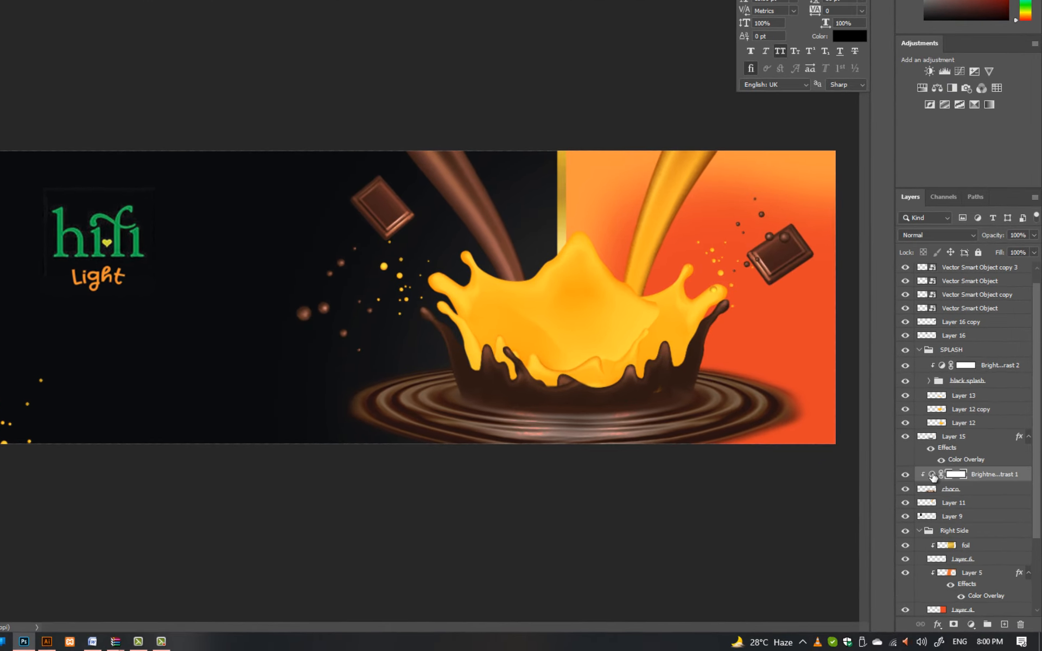
double_click(931, 475)
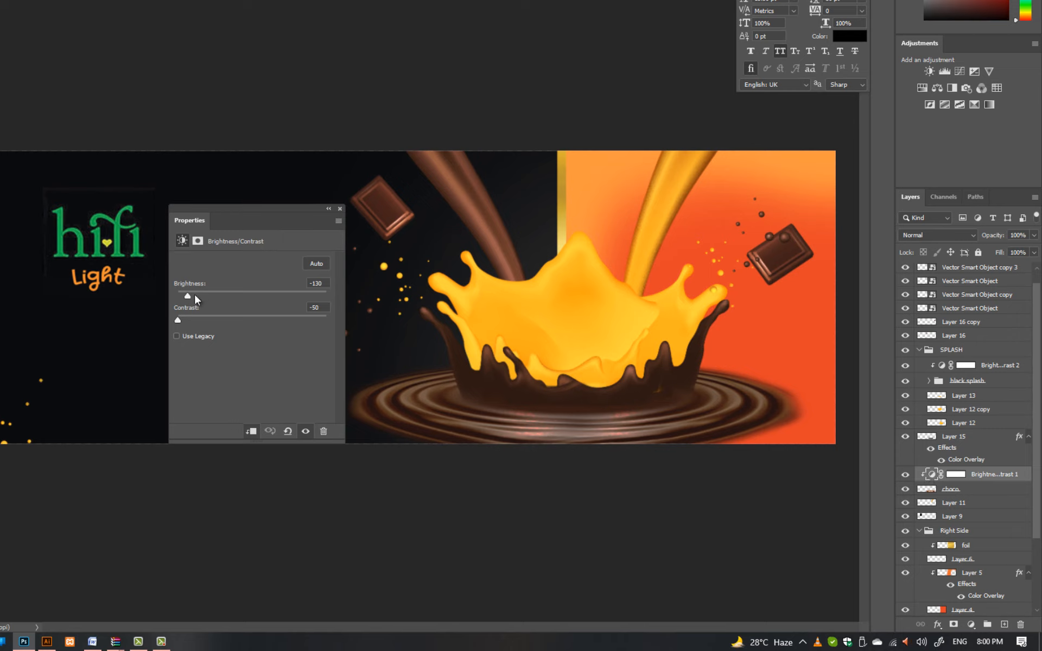
left_click_drag(192, 297, 260, 328)
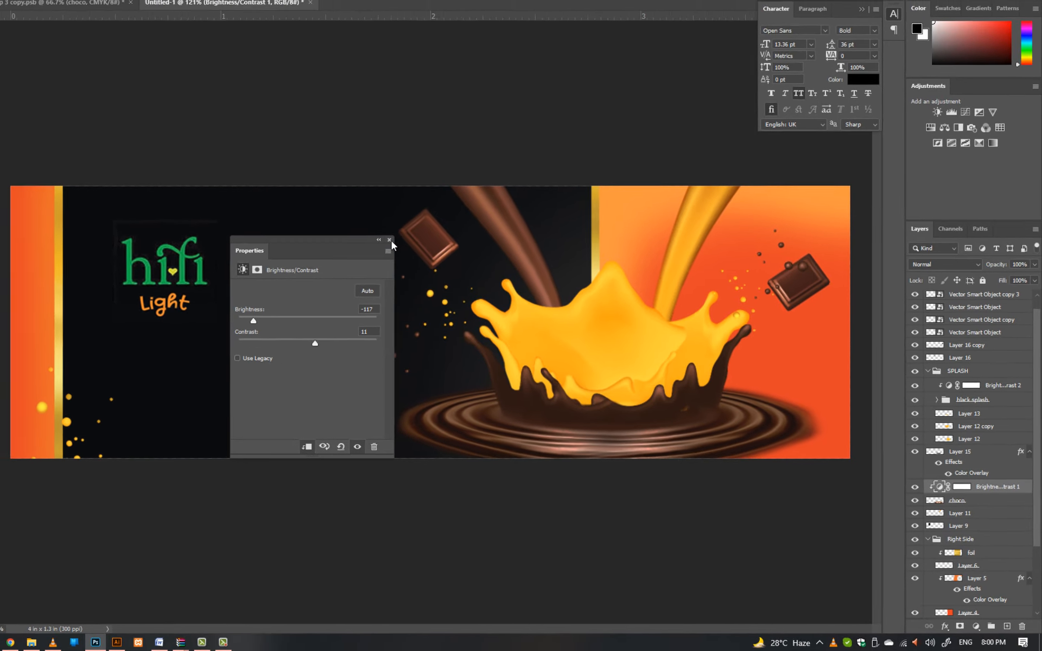
left_click(387, 238)
left_click(604, 315)
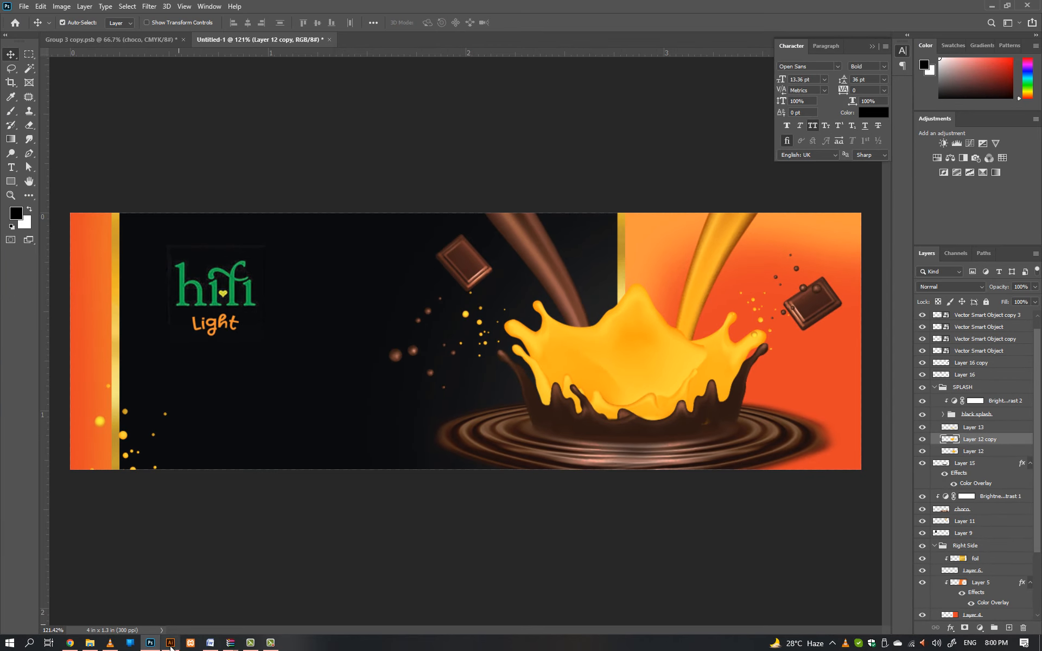
- Copy the chocolate wave from Vector Smart Object8 in Illustrator and paste it into the Photoshop label as a smart object
left_click(171, 644)
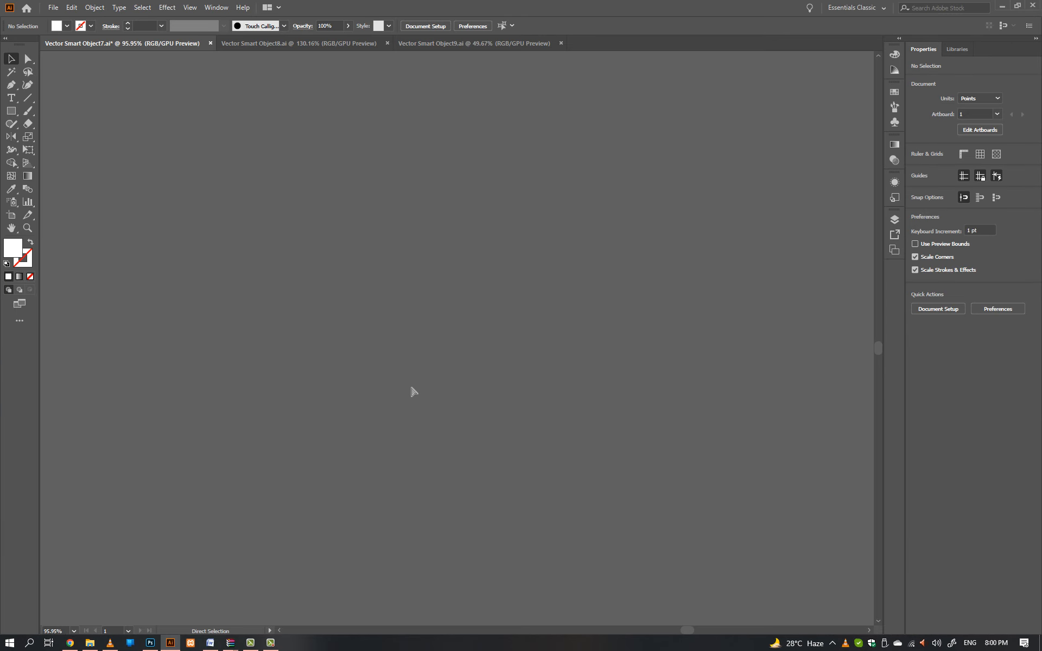
key("ctrl+a")
key("ctrl+c")
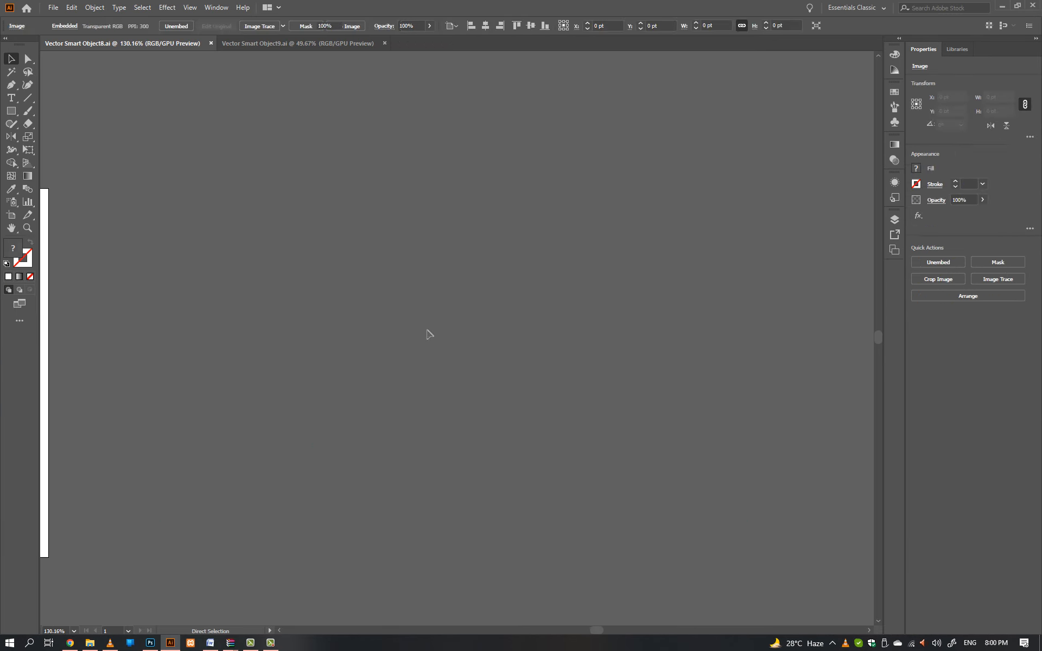
key("alt+Tab")
key("ctrl+v")
left_click(564, 184)
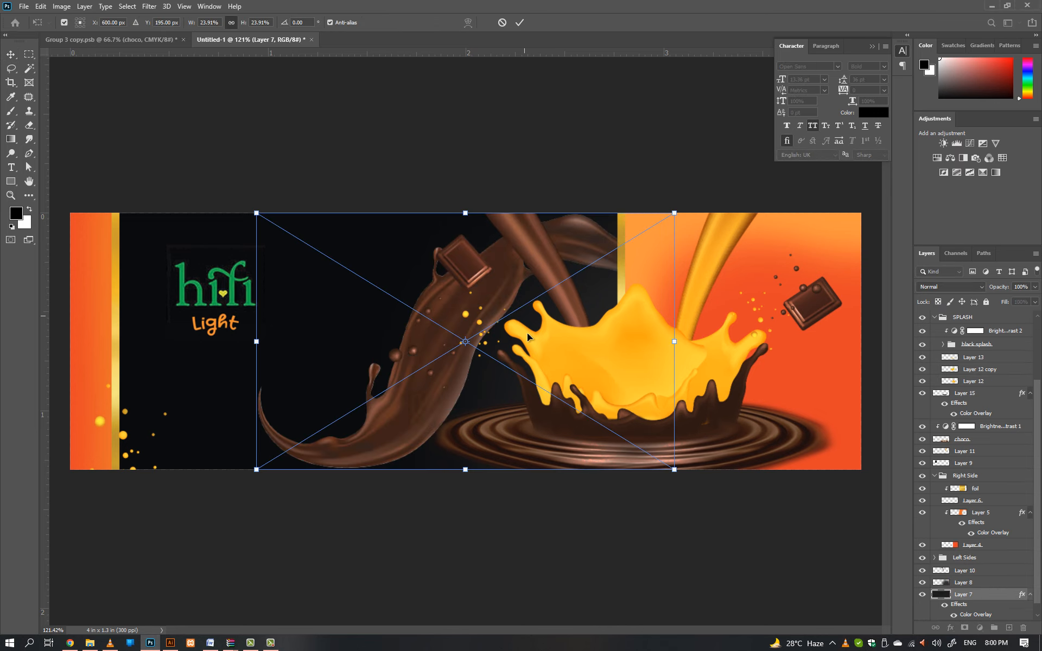
- Move the chocolate wave to the label's top-left corner above the logo and rotate it about 20 degrees
left_click_drag(527, 333, 320, 155)
key("Return")
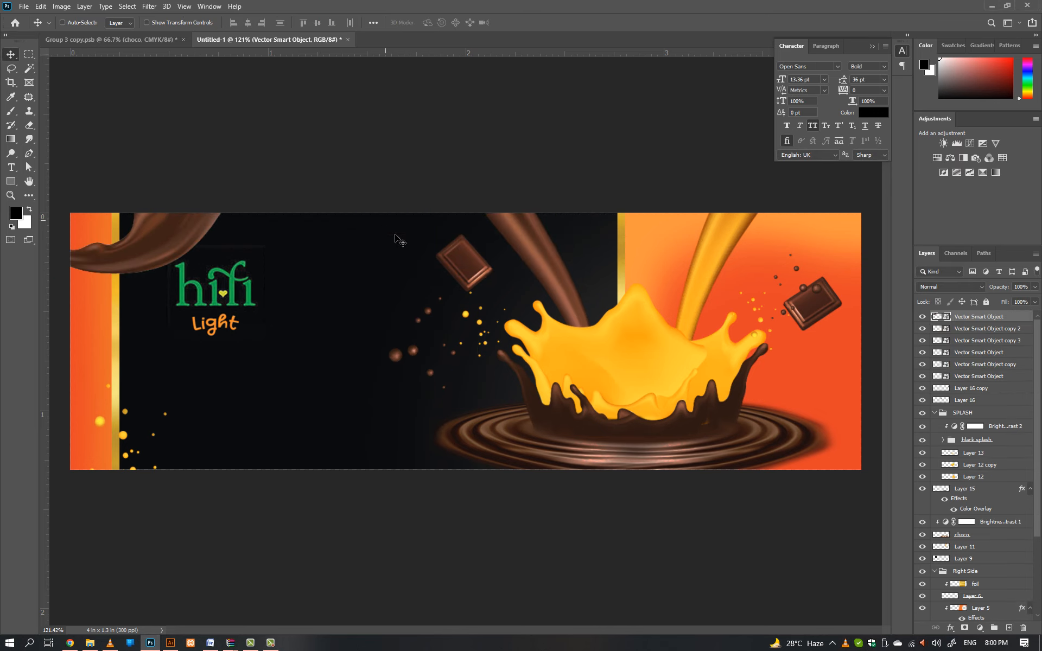
key("ctrl+t")
left_click_drag(518, 185, 522, 296)
mouse_move(184, 116)
left_mouse_down()
mouse_move(214, 129)
mouse_move(196, 132)
left_mouse_up()
key("Return")
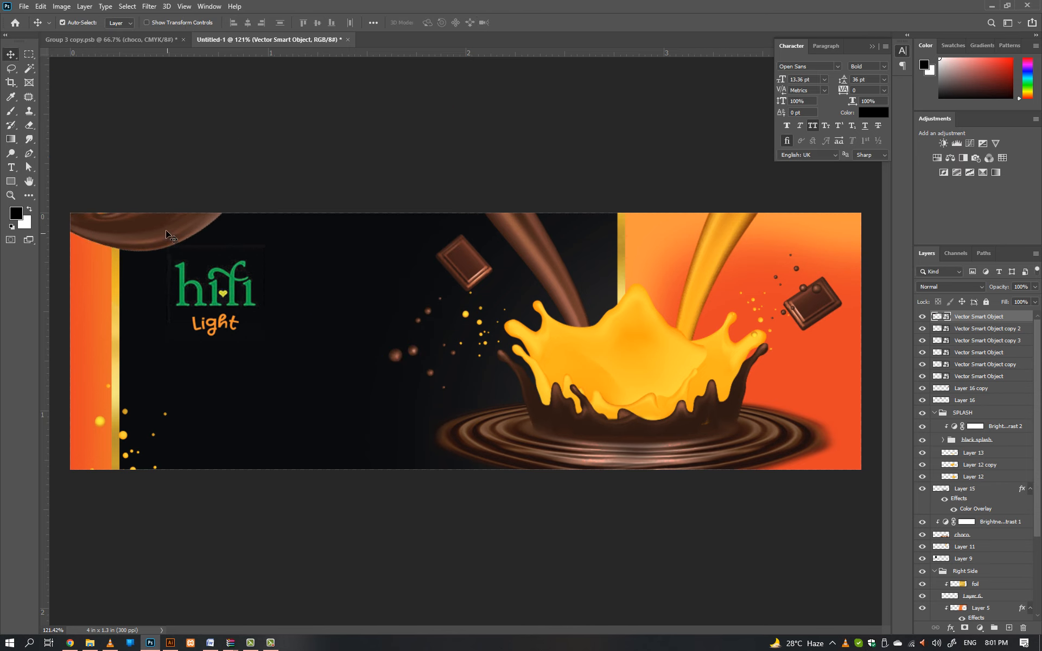
- Duplicate the chocolate wave to the label's lower-right corner and scale the copy down to about 20%
left_click_drag(273, 300, 748, 483)
key("ctrl+t")
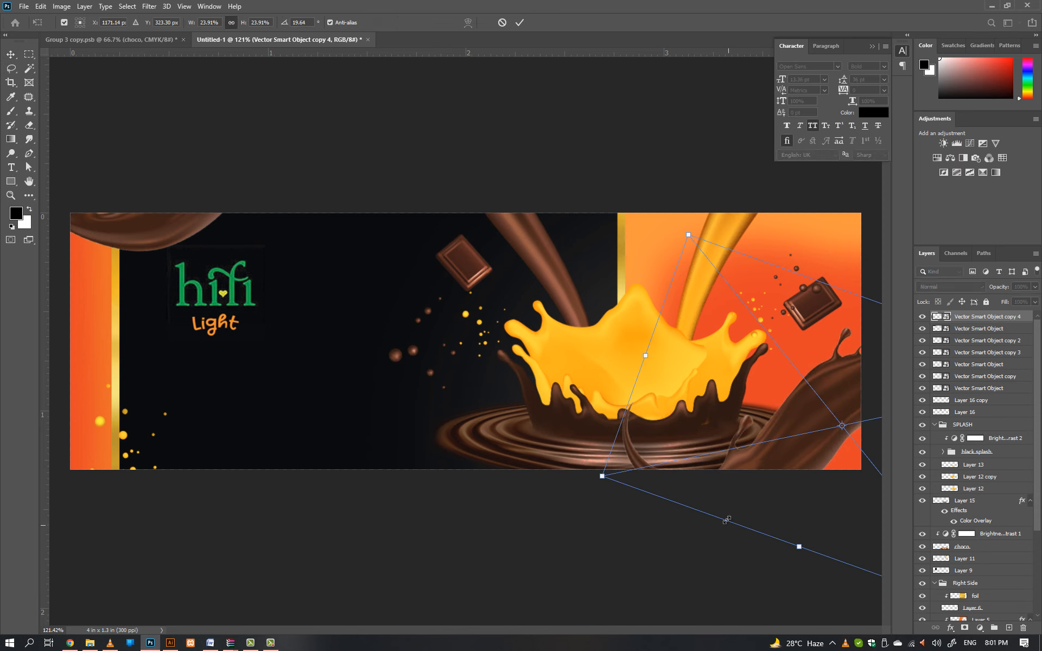
left_click_drag(752, 530, 759, 522)
key("Return")
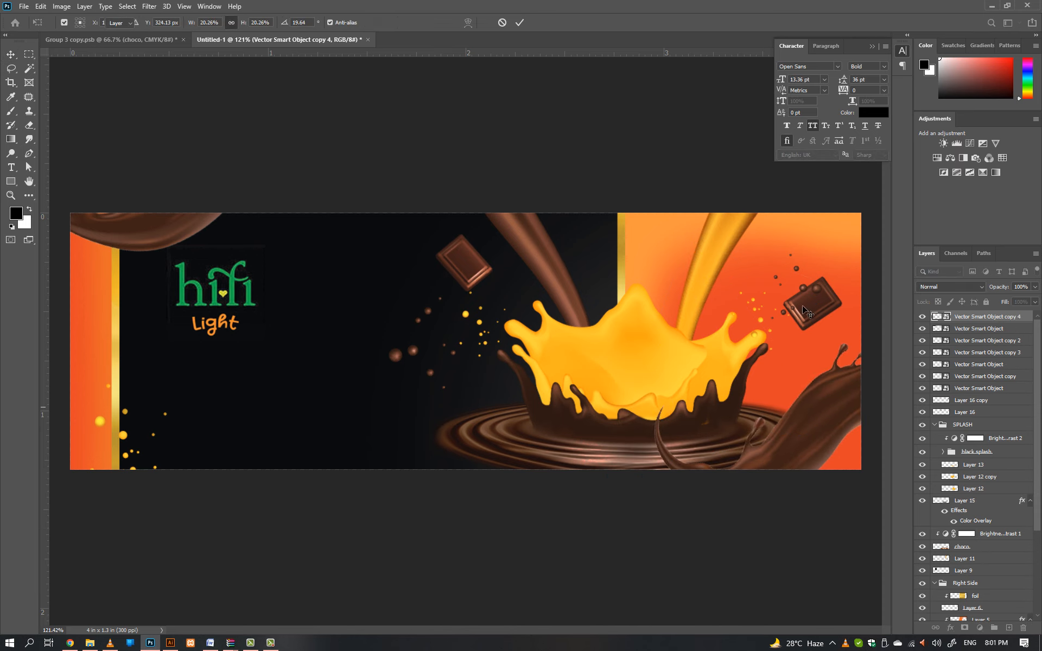
- Apply a vivid red-orange Color Overlay to Layer 4, the base of the right panel, at 100% opacity in Normal mode
left_click(839, 391)
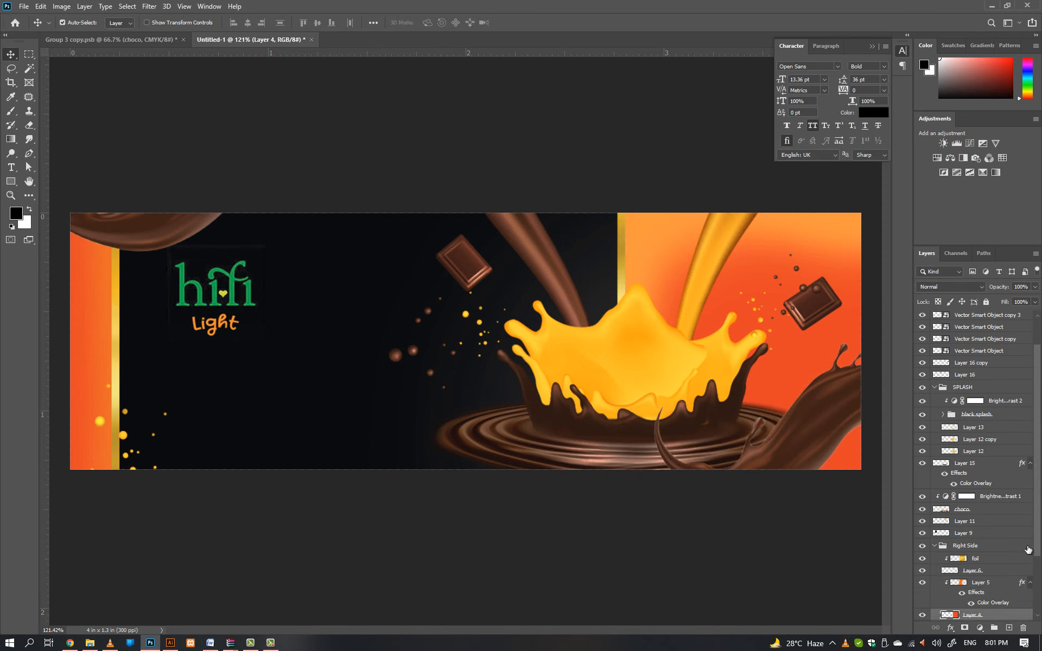
left_click_drag(1038, 560, 1038, 575)
double_click(1006, 596)
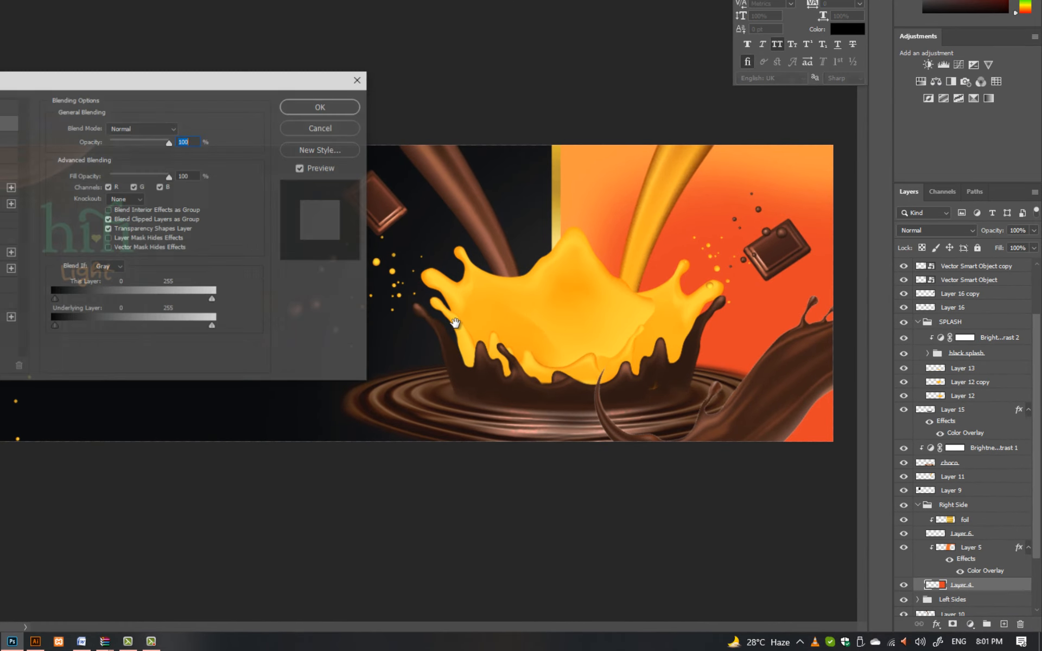
left_click_drag(27, 97, 135, 13)
left_click(54, 176)
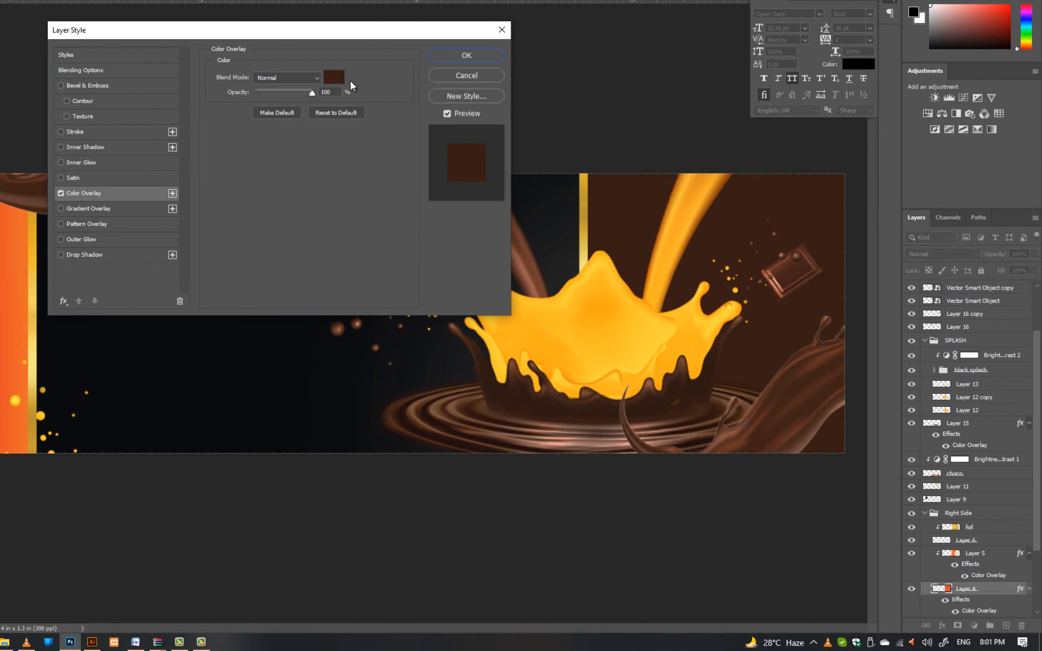
left_click(305, 54)
left_click(324, 212)
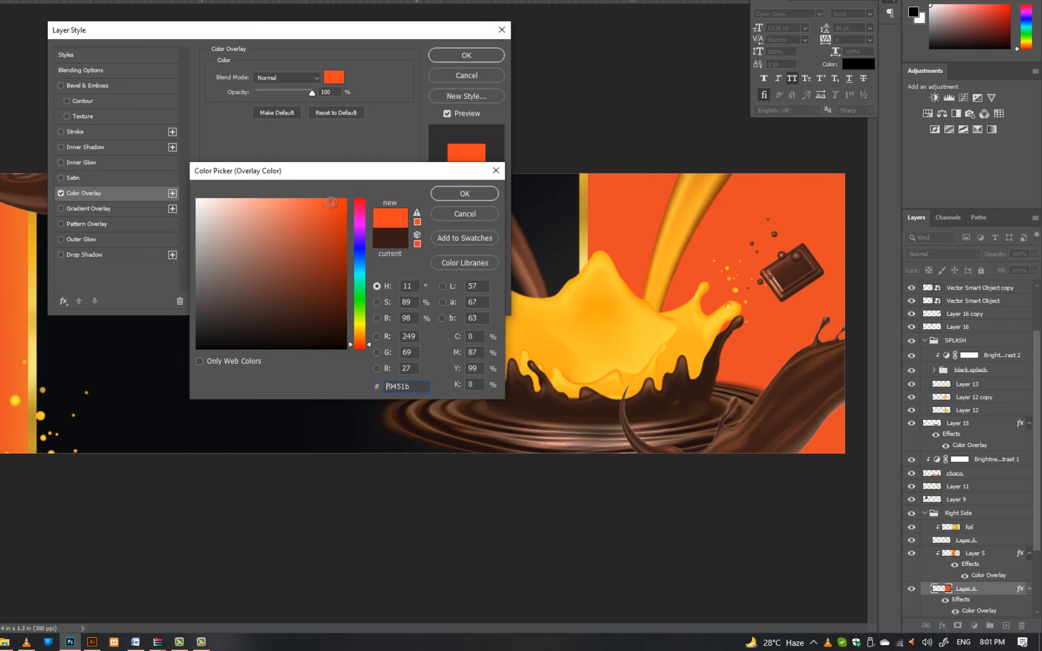
left_click(465, 193)
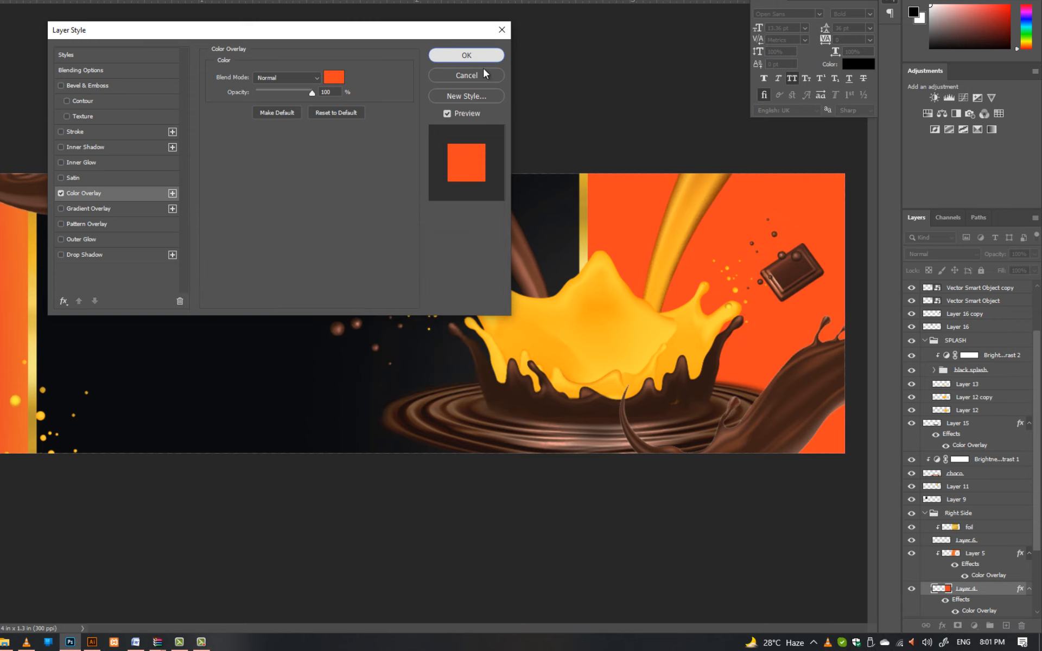
left_click(472, 56)
- Rasterize the layer style of Layer 4 in the Right Side group
right_click(1020, 423)
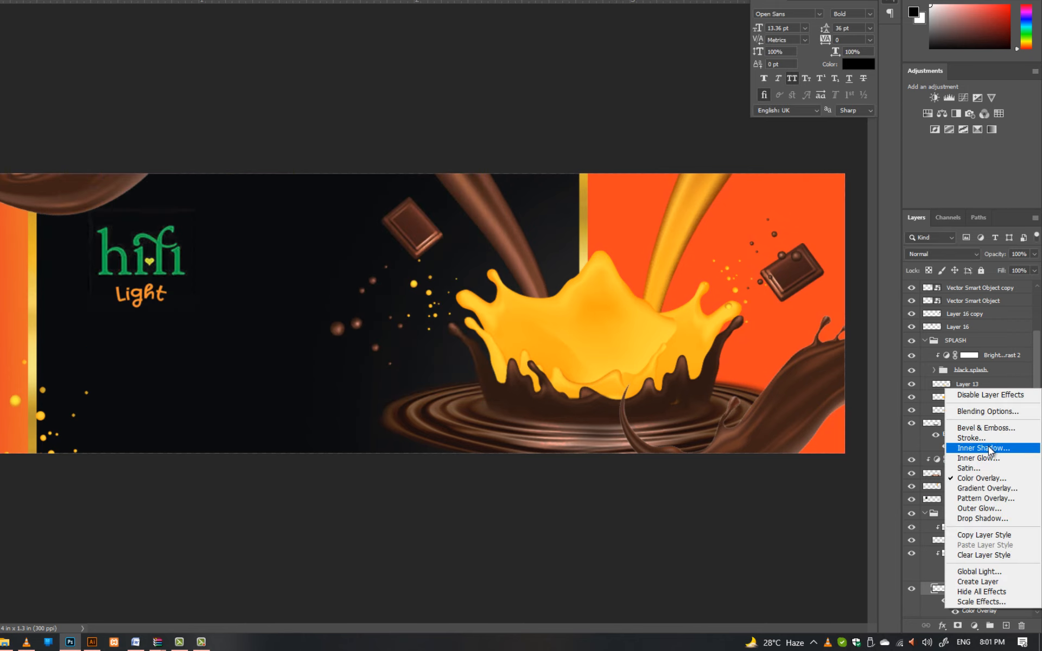
left_click(933, 594)
right_click(996, 589)
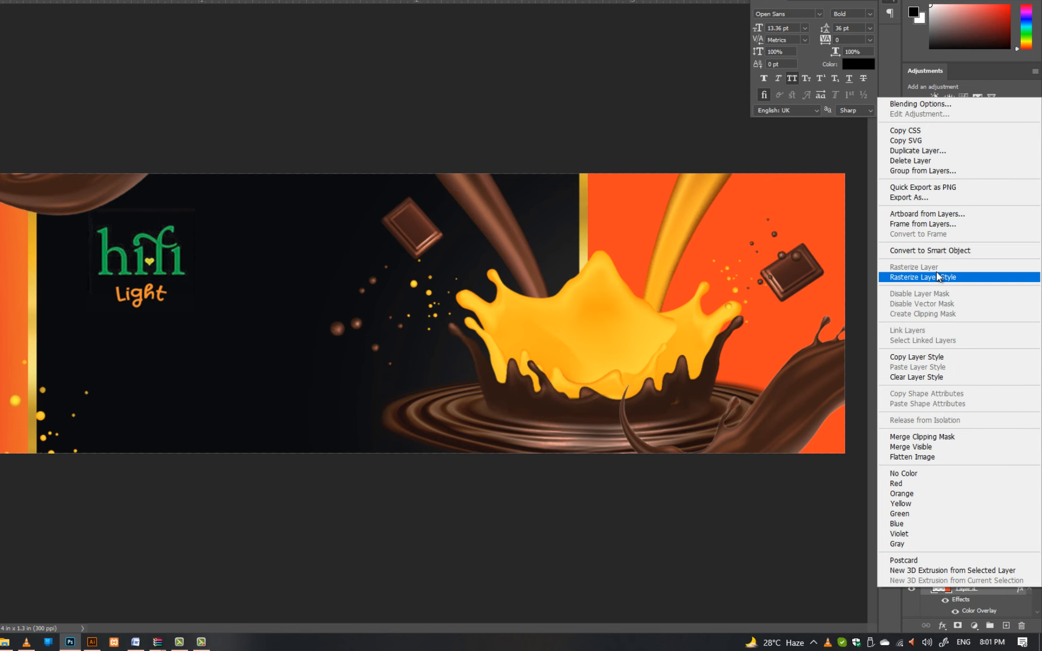
left_click(938, 278)
- Fill Layer 1, the left panel's base, with the red-orange sampled from the right panel and deselect
left_click(7, 315)
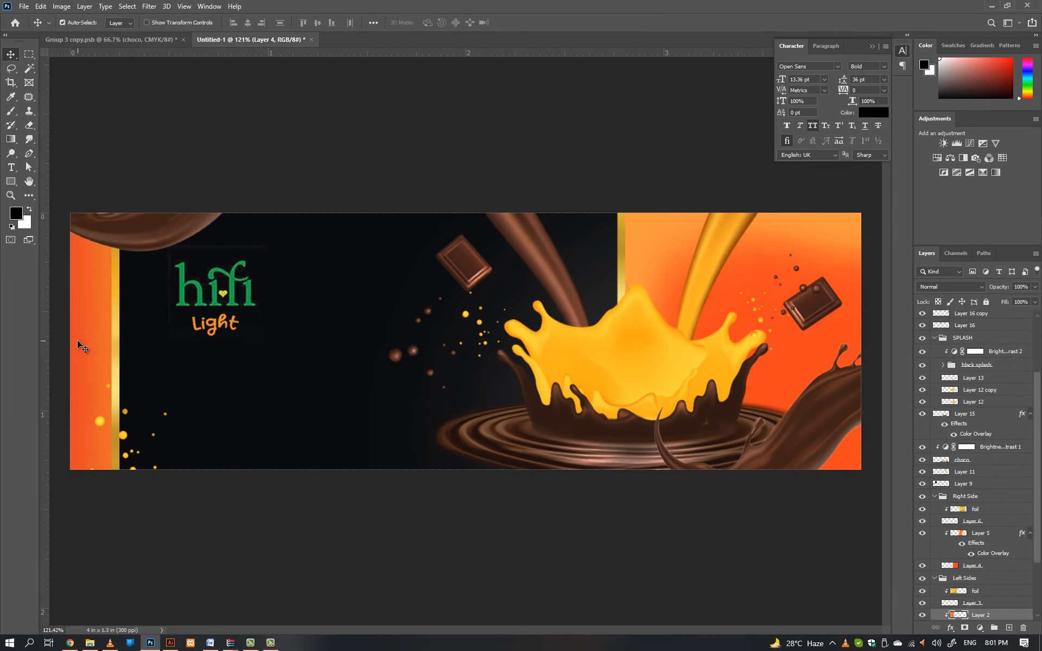
scroll(977, 489, "down", 3)
left_click(950, 582)
left_click(950, 582, "ctrl")
key("i")
left_click(794, 361)
key("alt+BackSpace")
key("ctrl+d")
key("v")
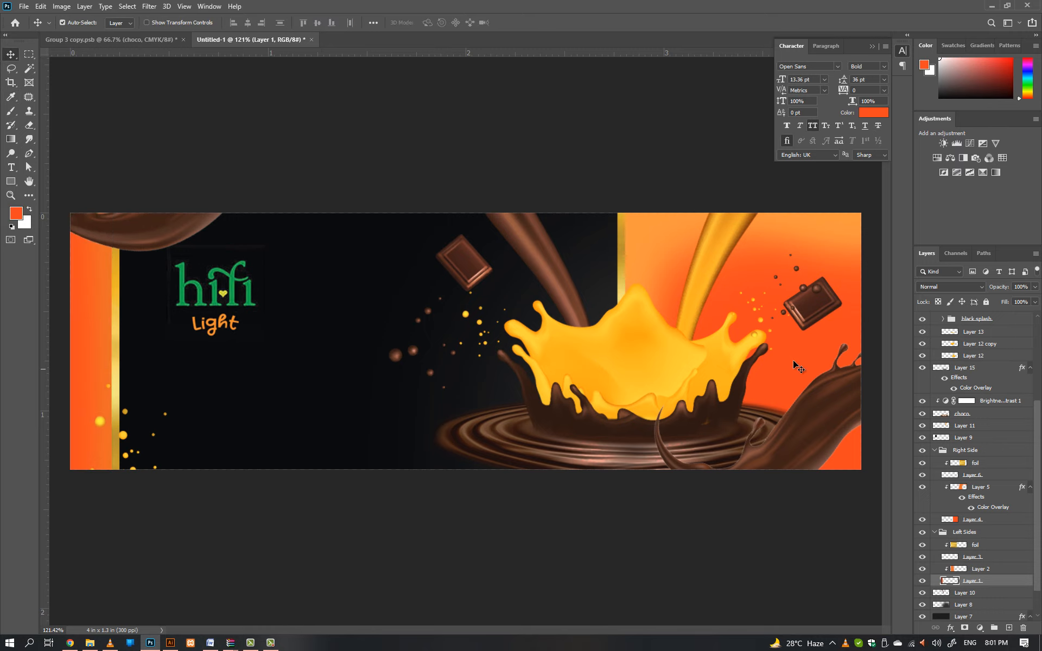
- Change Layer 5's Color Overlay to a golden orange, sampling the yellow splash and shifting the hue slightly toward orange
left_click(833, 234)
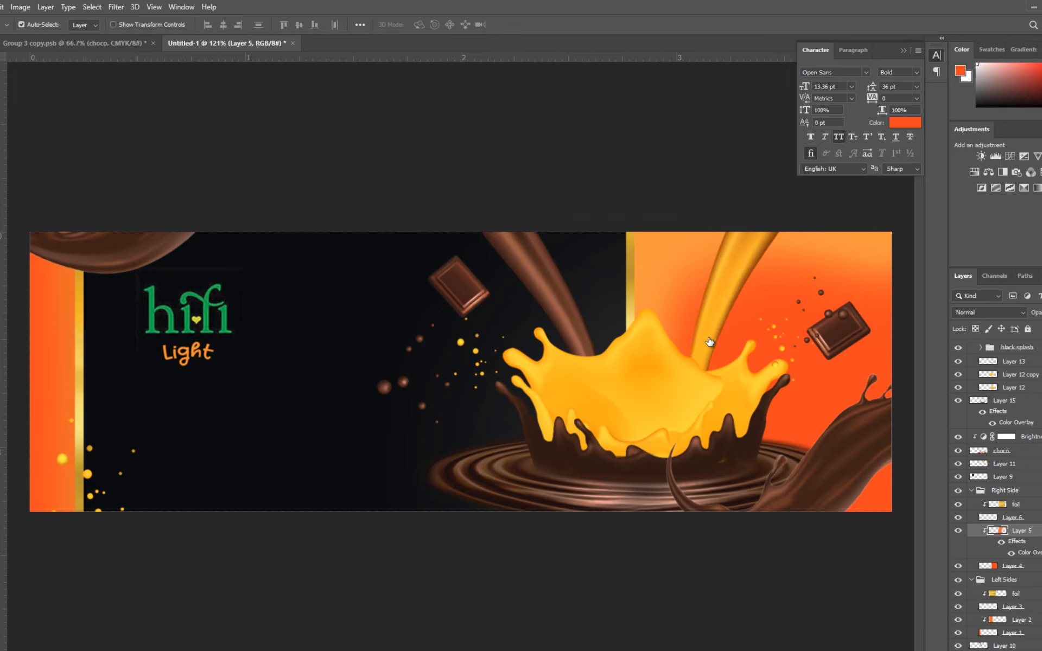
double_click(987, 508)
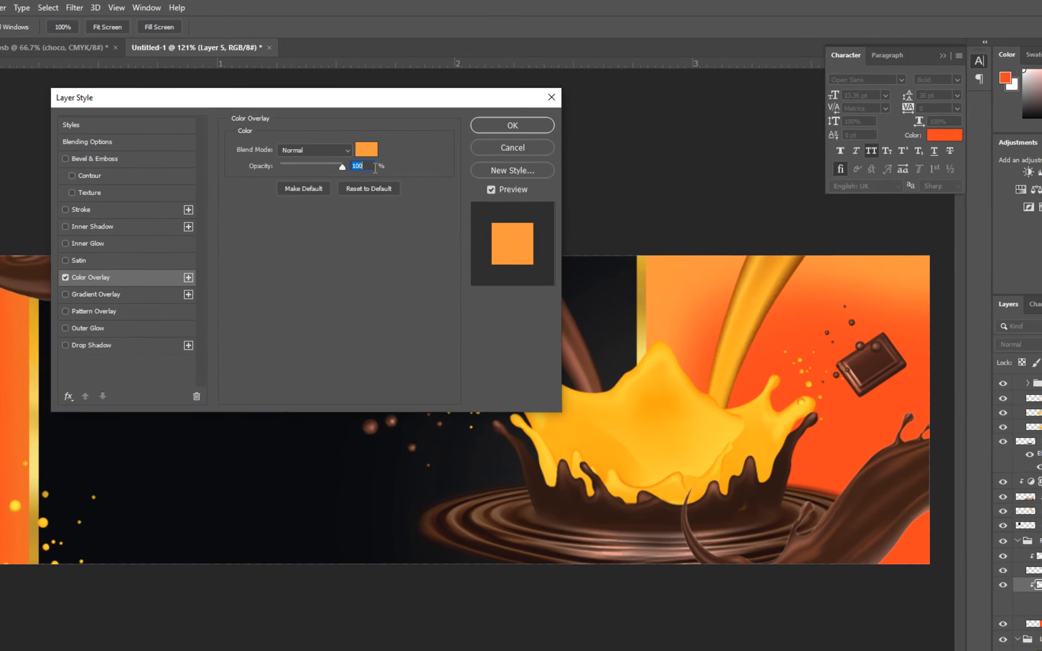
left_click(392, 124)
left_click(644, 321)
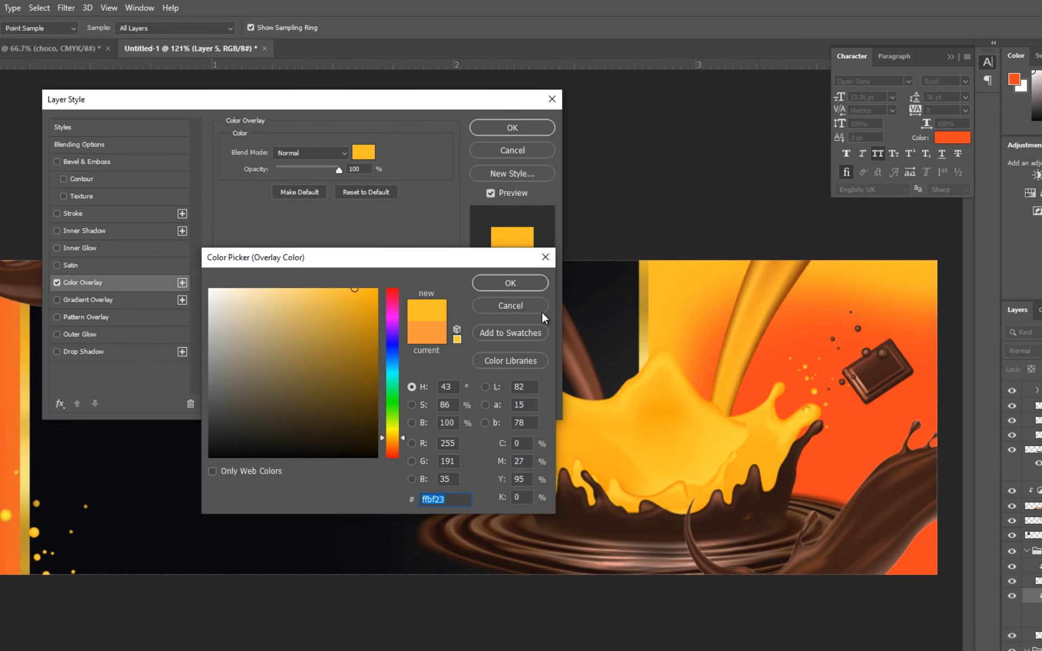
left_click_drag(396, 437, 395, 440)
left_click(522, 283)
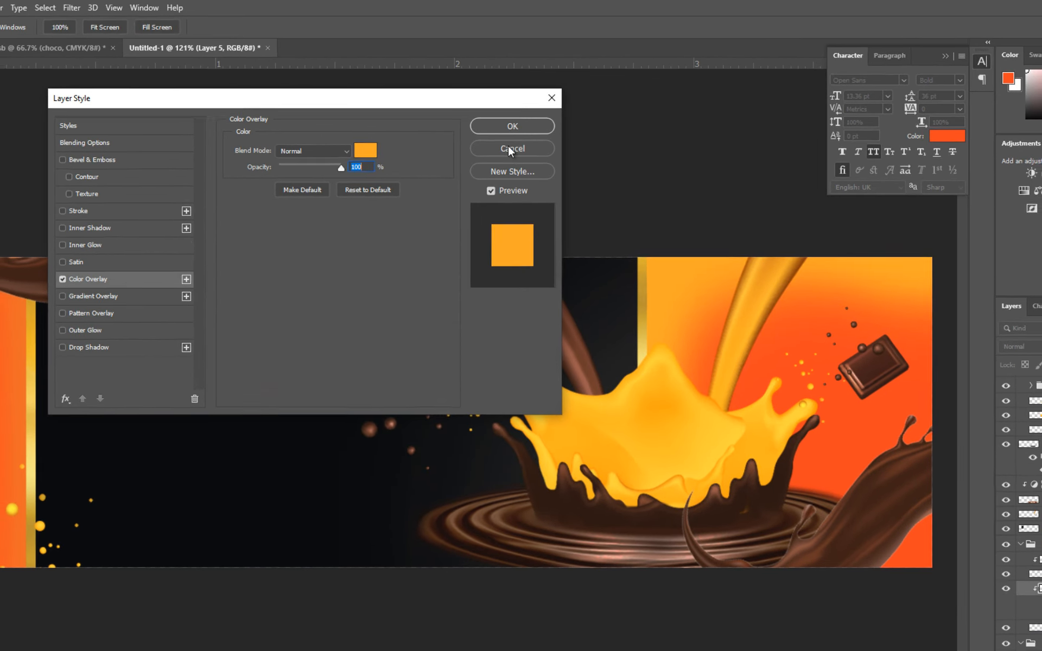
left_click(510, 128)
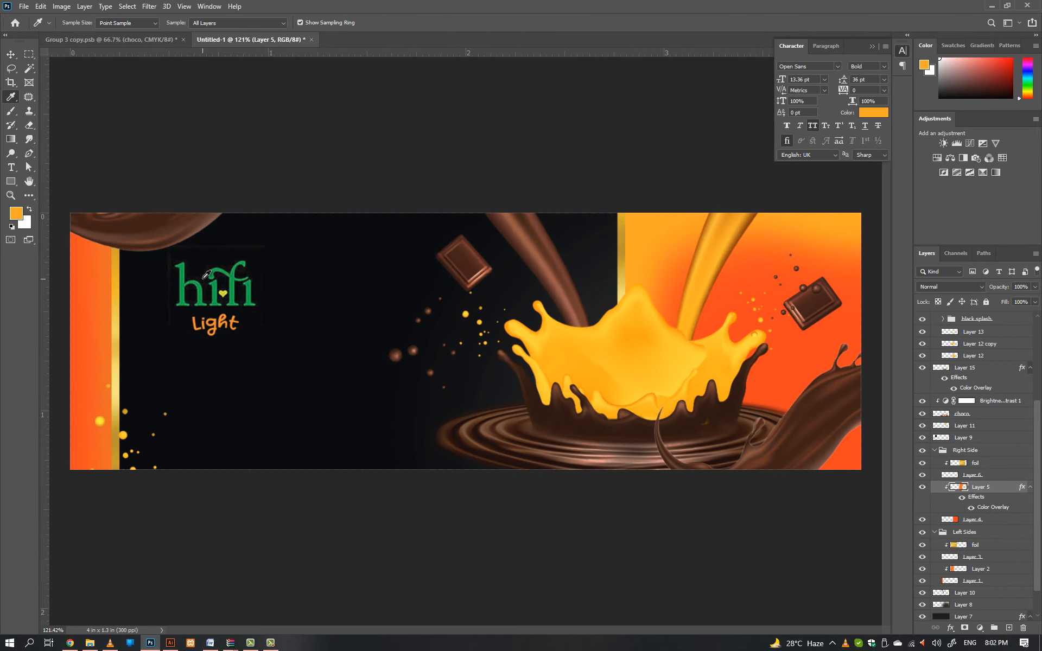
- Fill Layer 2, the left panel's gradient shading, with golden orange, deselect, and adjust its width slightly
left_click(111, 309)
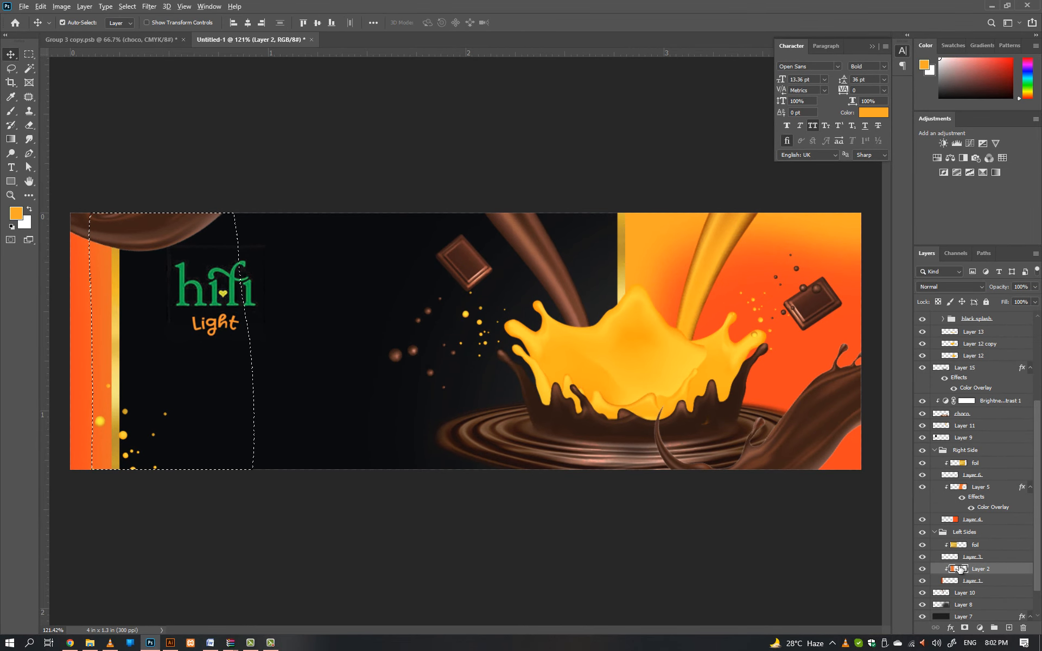
key("alt+BackSpace")
key("ctrl+d")
key("ctrl+t")
left_click_drag(72, 344, 77, 344)
key("Return")
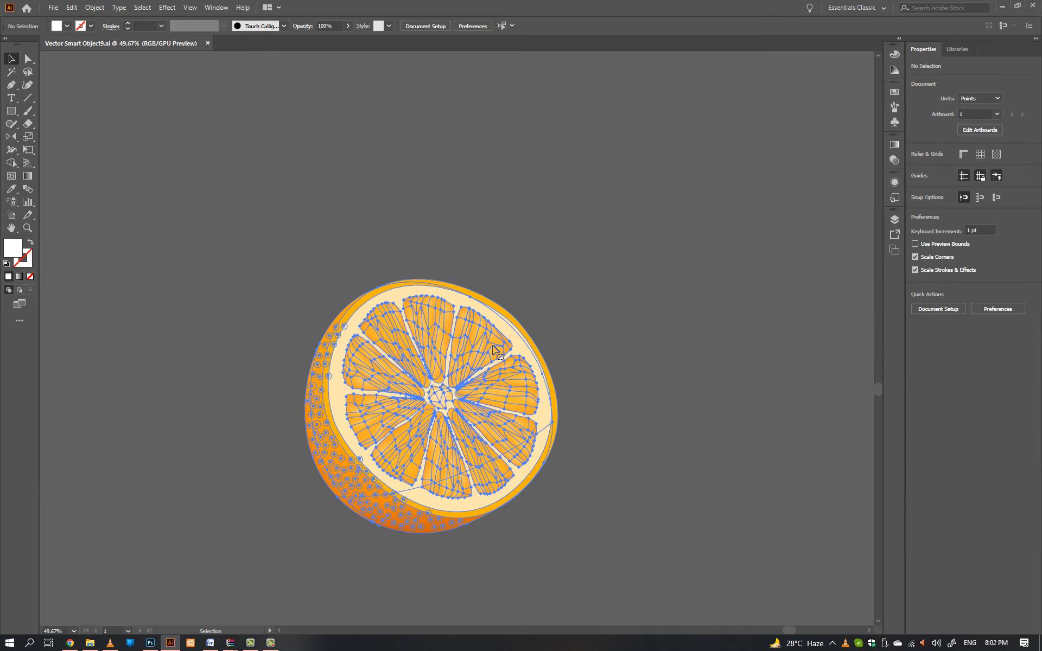
- Switch from Illustrator to Photoshop and paste the orange slice as a Smart Object above Layer 12 copy, scaled to about 8% and rotated about -25°
key("alt+Tab")
left_click(535, 271)
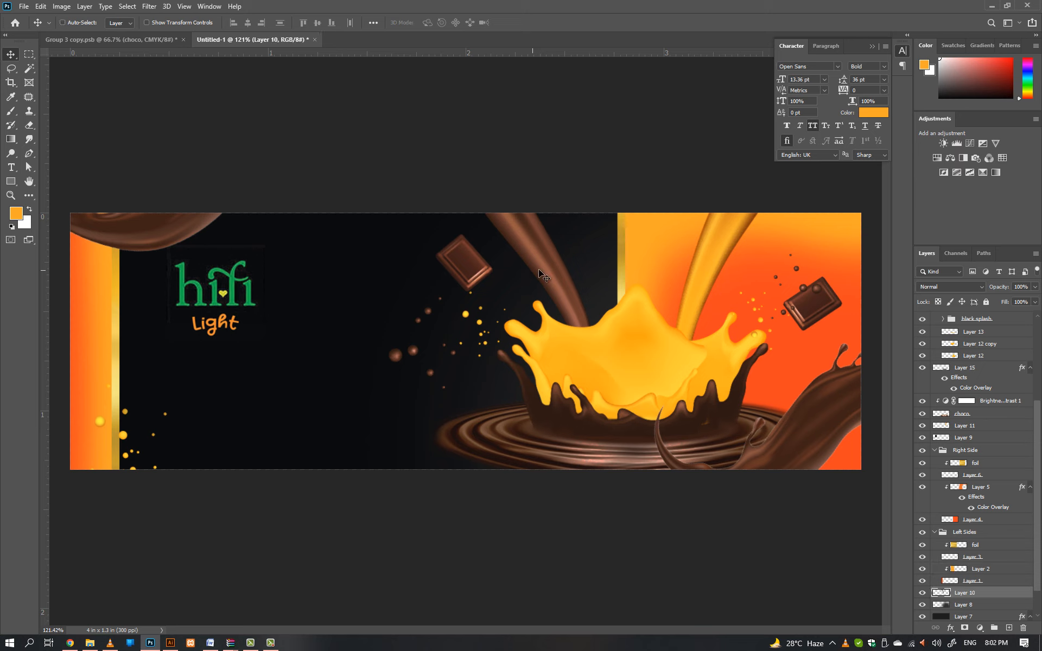
left_click_drag(1037, 408, 1040, 335)
left_click(635, 345)
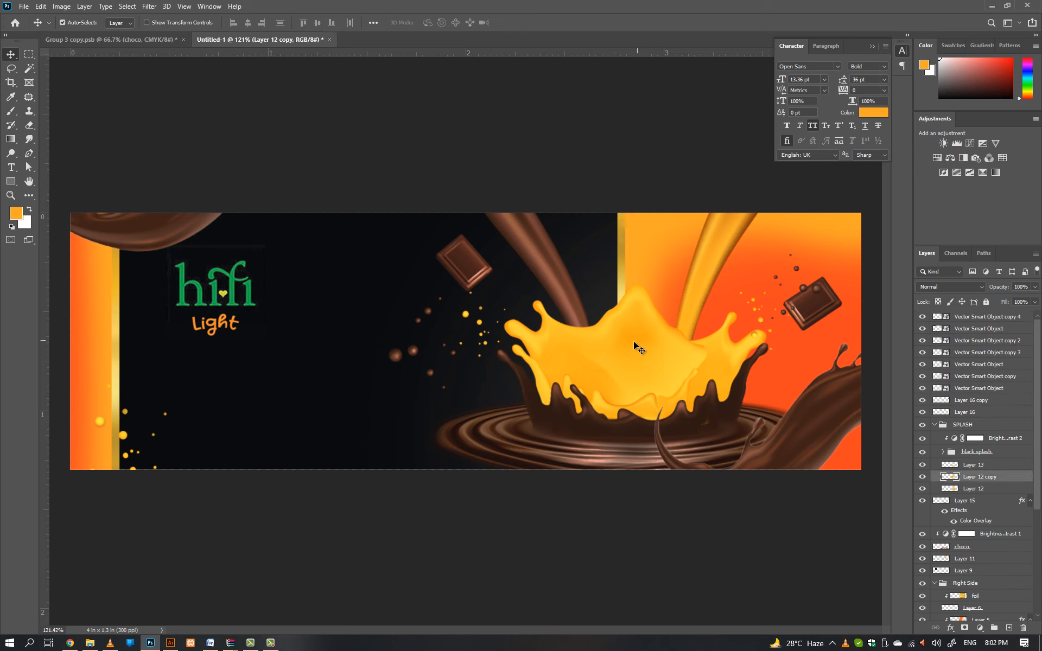
scroll(1037, 404, "down", 1)
key("ctrl+v")
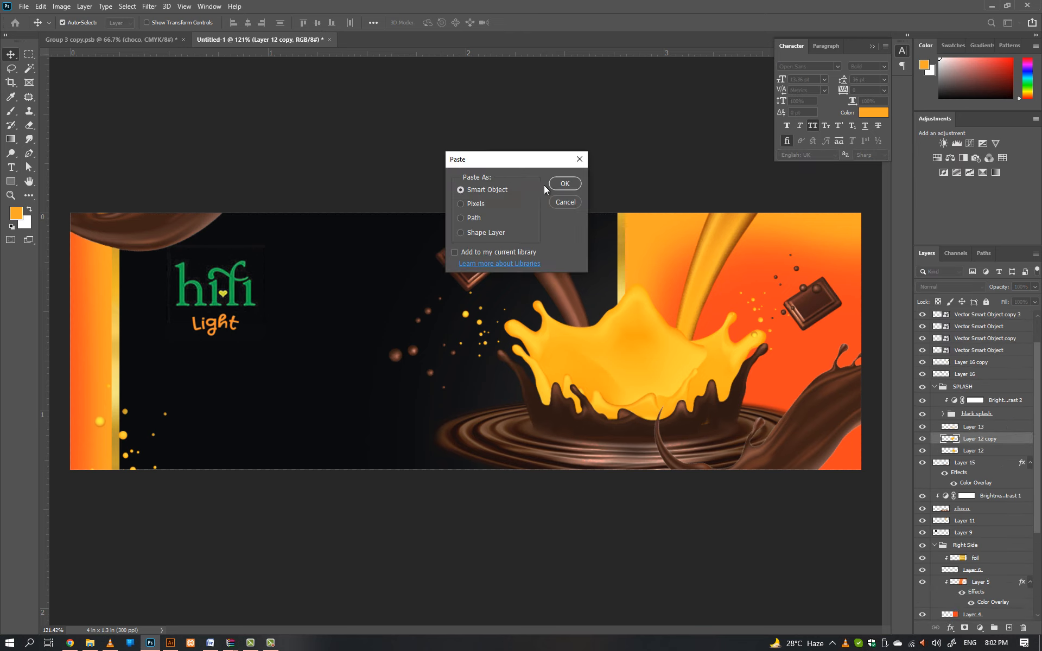
left_click(545, 184)
left_click_drag(633, 513, 570, 380)
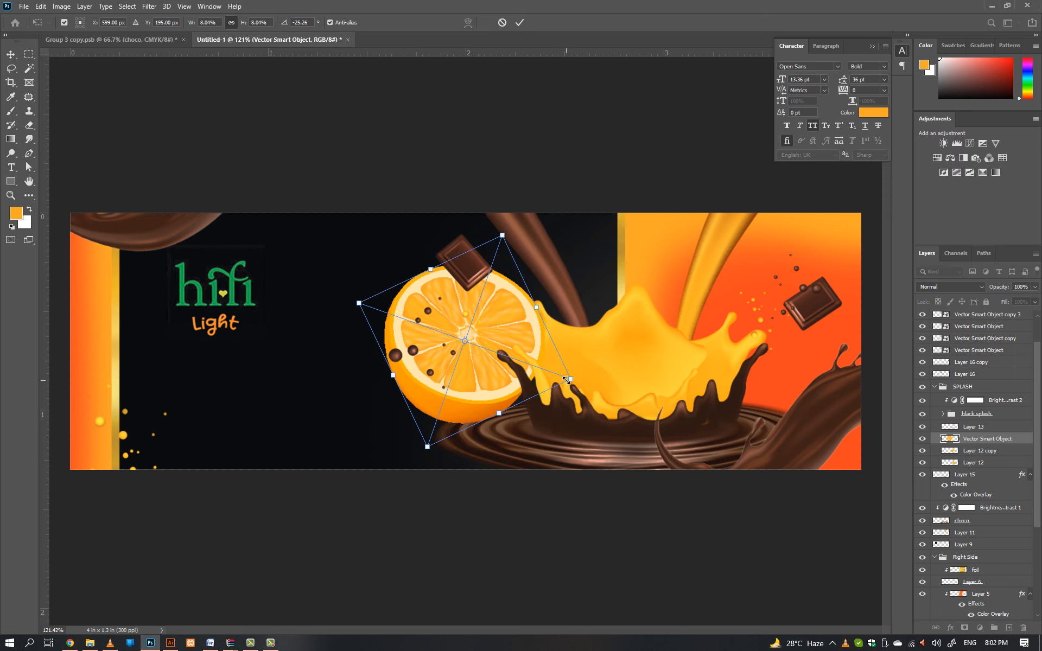
key("Return")
- Move the orange slice into the middle of the splash and fine-tune its transform so it sits in the crown
left_click_drag(495, 389, 658, 417)
key("ctrl+t")
left_click_drag(646, 360, 648, 355)
key("Return")
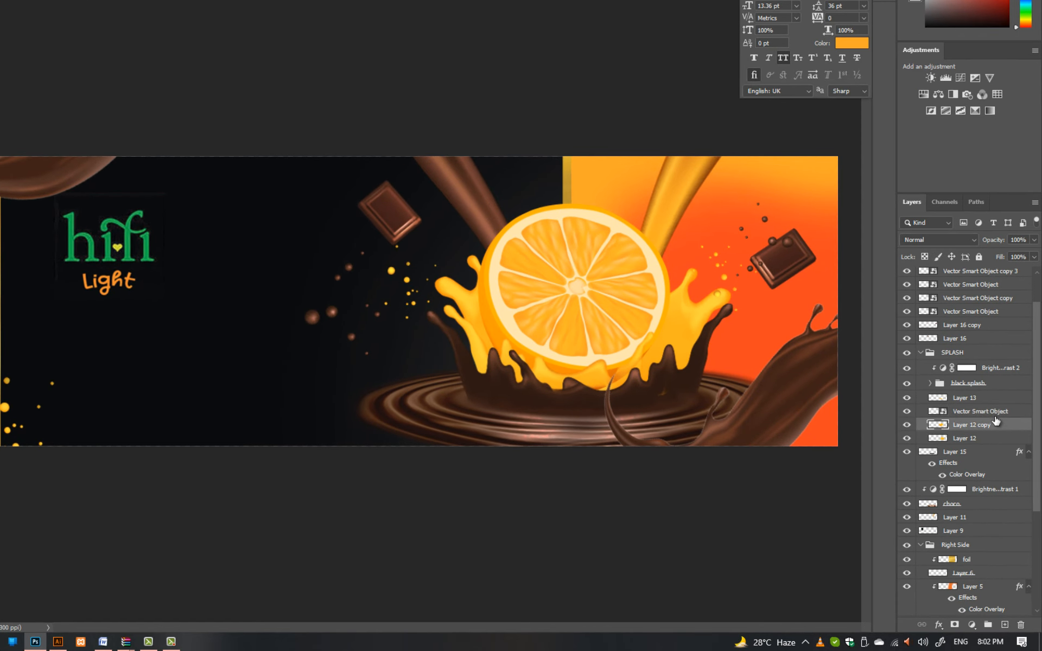
- Add a layer clipped to the orange slice and brush soft red-orange shading, sampled from the right panel, around the slice's lower edges
left_click(1004, 624)
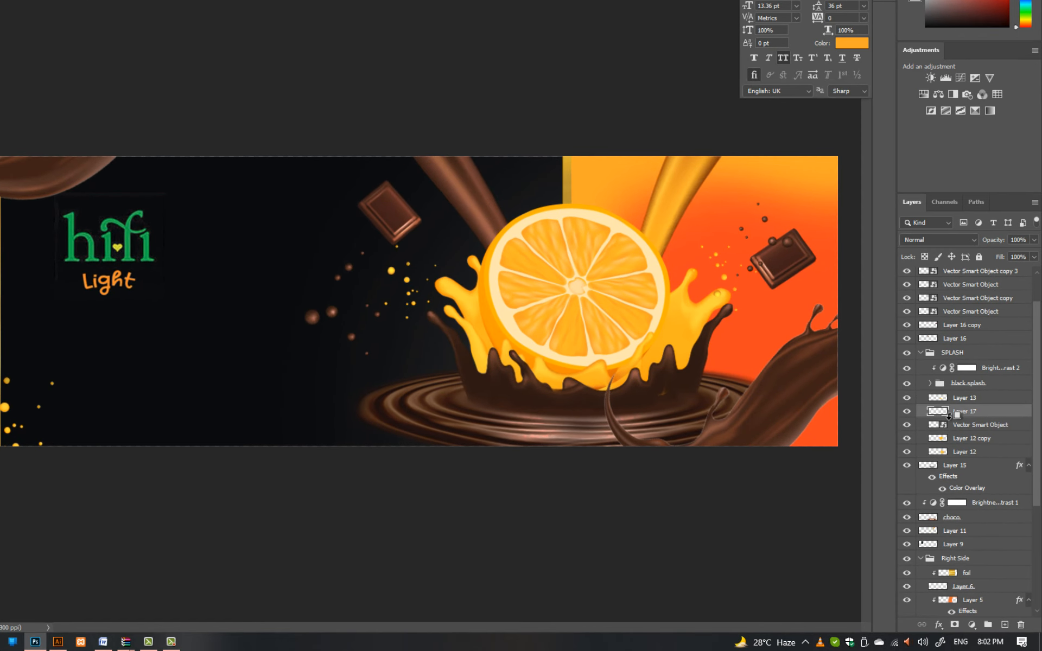
left_click(950, 417, "alt")
left_click(699, 260, "alt")
key("bracketleft")
key("bracketleft")
key("bracketleft")
key("bracketleft")
key("bracketleft")
key("bracketleft")
left_click_drag(579, 416, 456, 341)
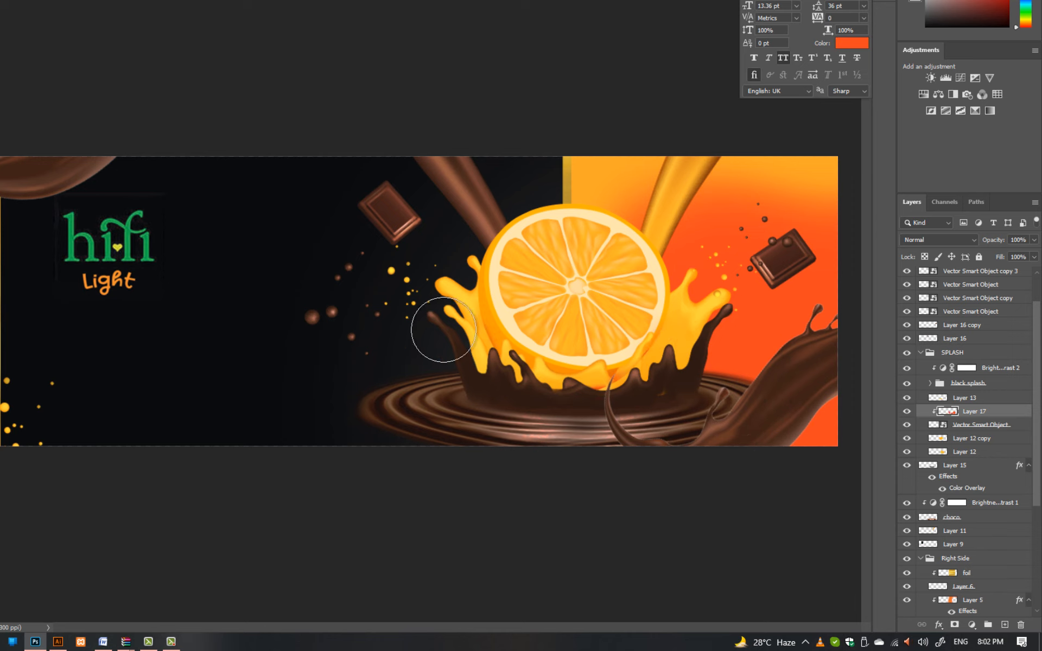
key("bracketright")
key("bracketright")
key("bracketright")
key("bracketright")
key("bracketright")
key("bracketright")
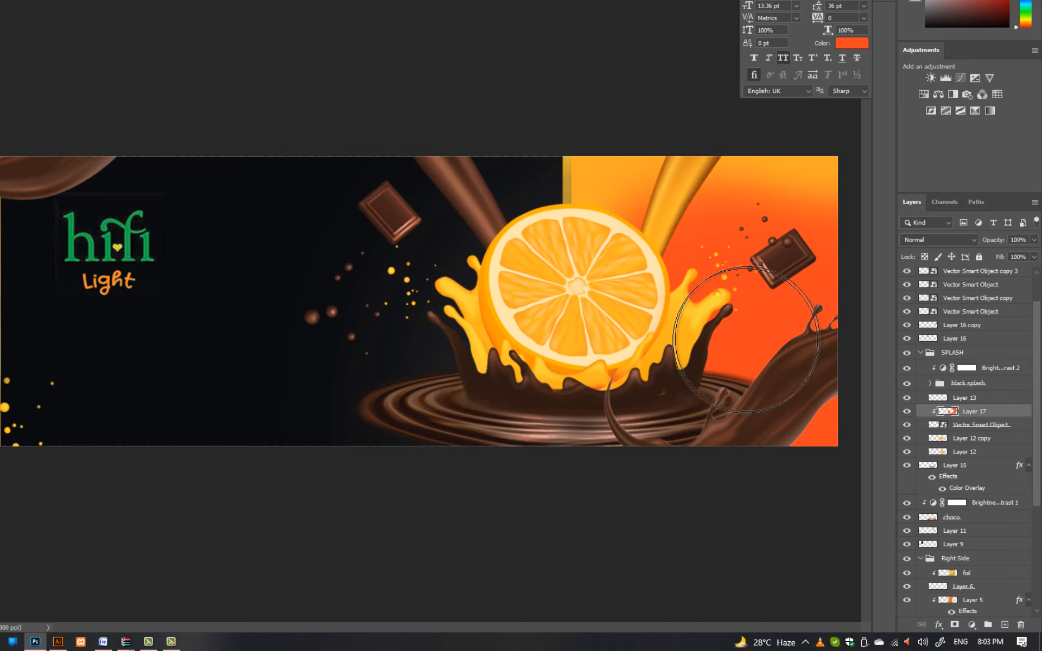
- Add a new layer clipped to Layer 12 copy, the yellow splash behind the orange slice
left_click(477, 336, "ctrl")
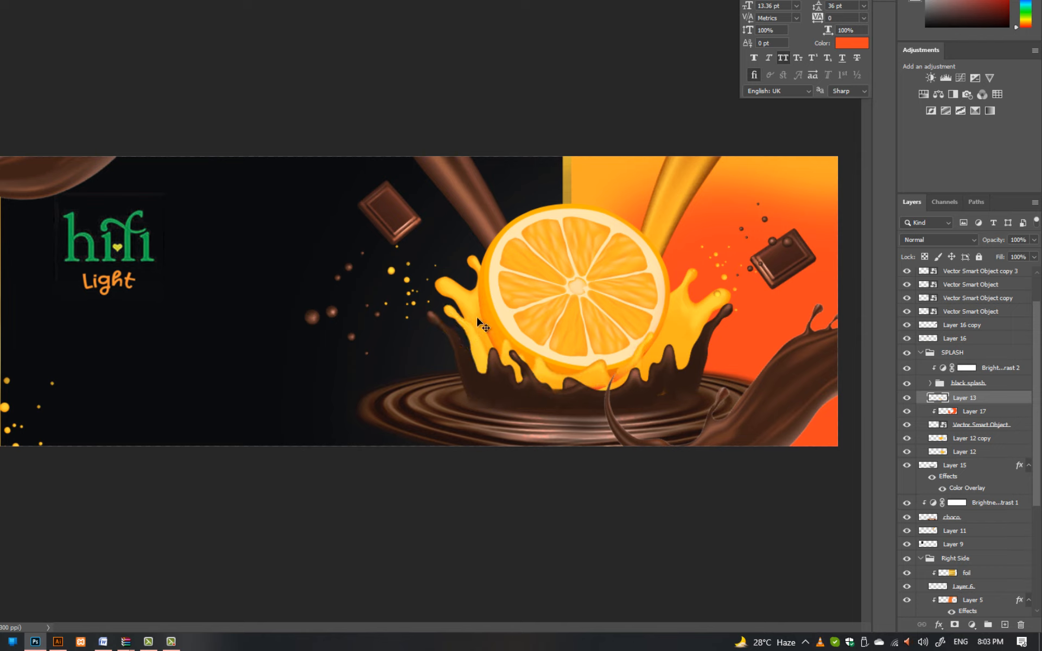
left_click(482, 274, "ctrl")
left_click(1005, 625)
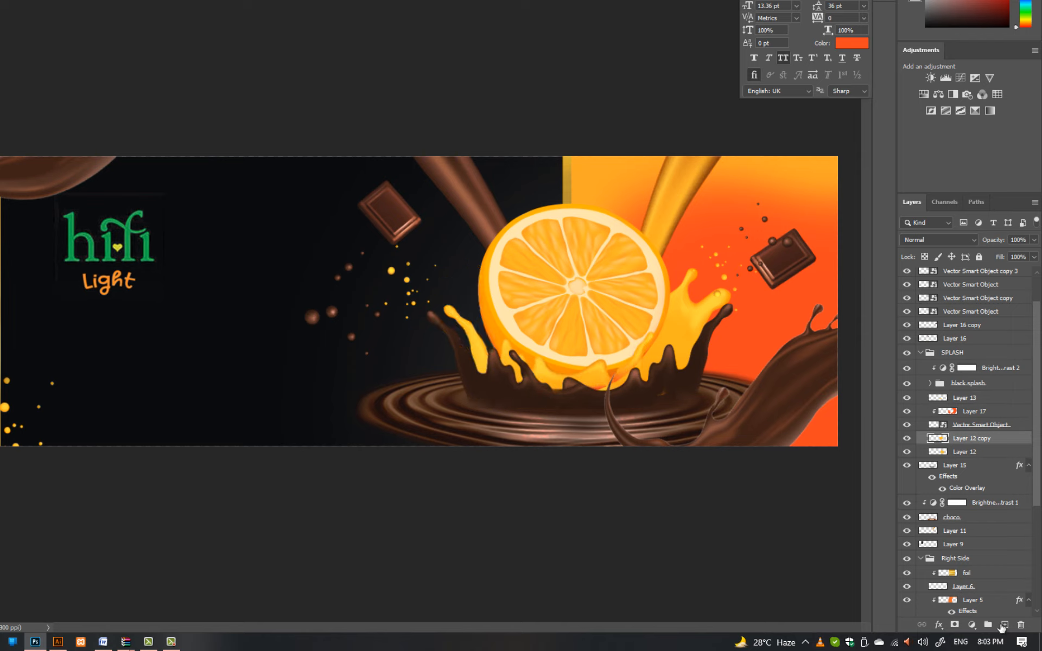
left_click(974, 441, "alt")
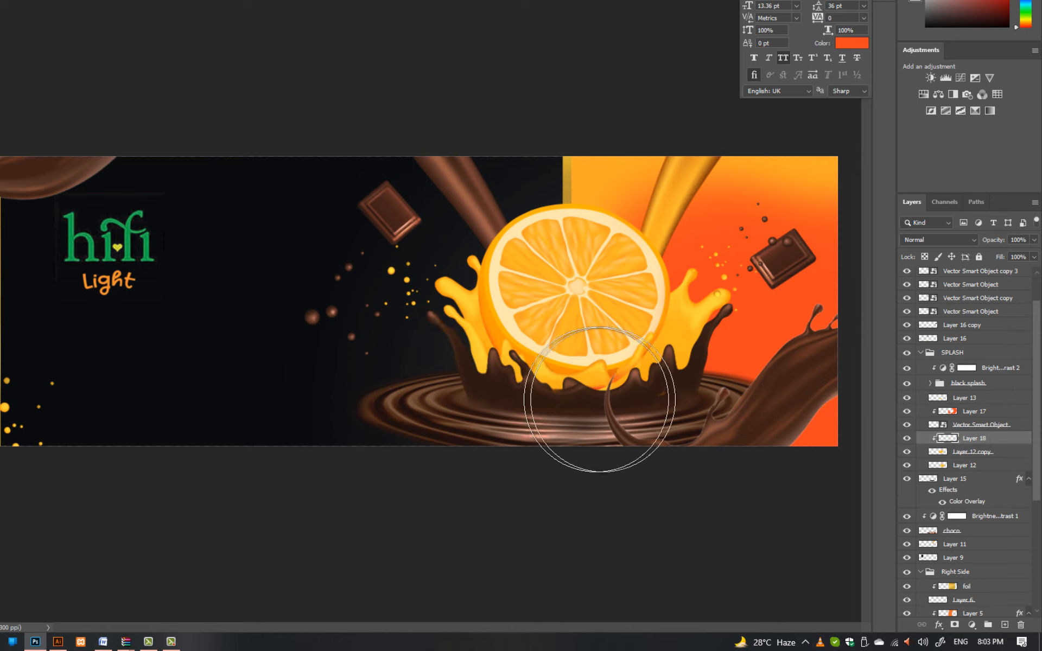
key("d")
left_click(517, 312)
key("v")
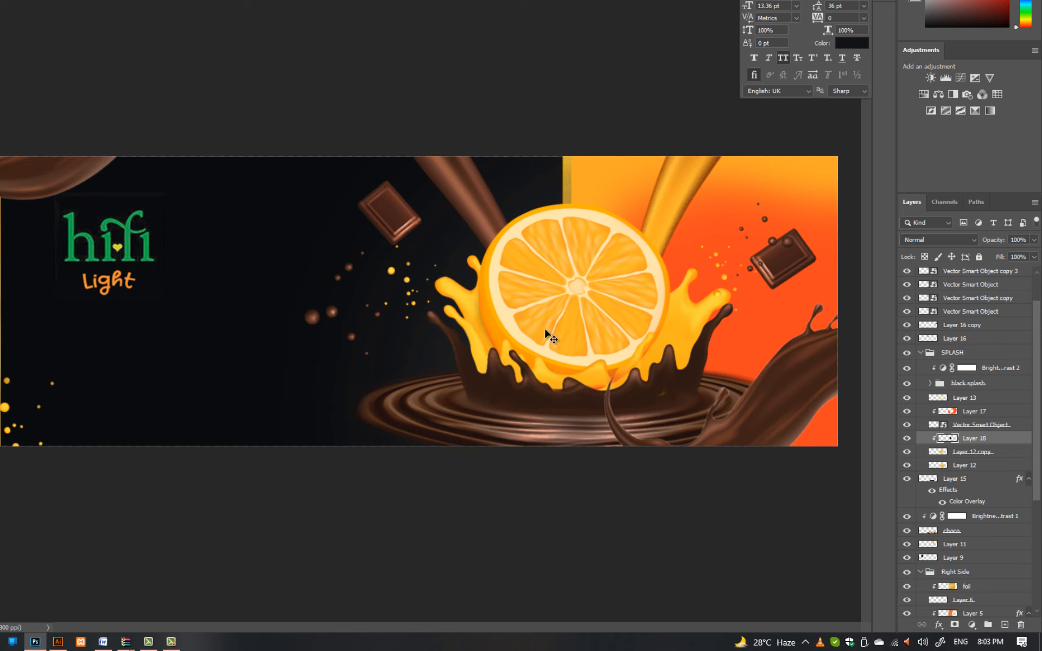
key("ctrl+z")
- Brush red-orange shading with a smaller brush on Layer 18 where the yellow splash meets the orange slice's lower-left edge
left_click(589, 327, "alt")
key("bracketleft")
key("bracketleft")
key("bracketleft")
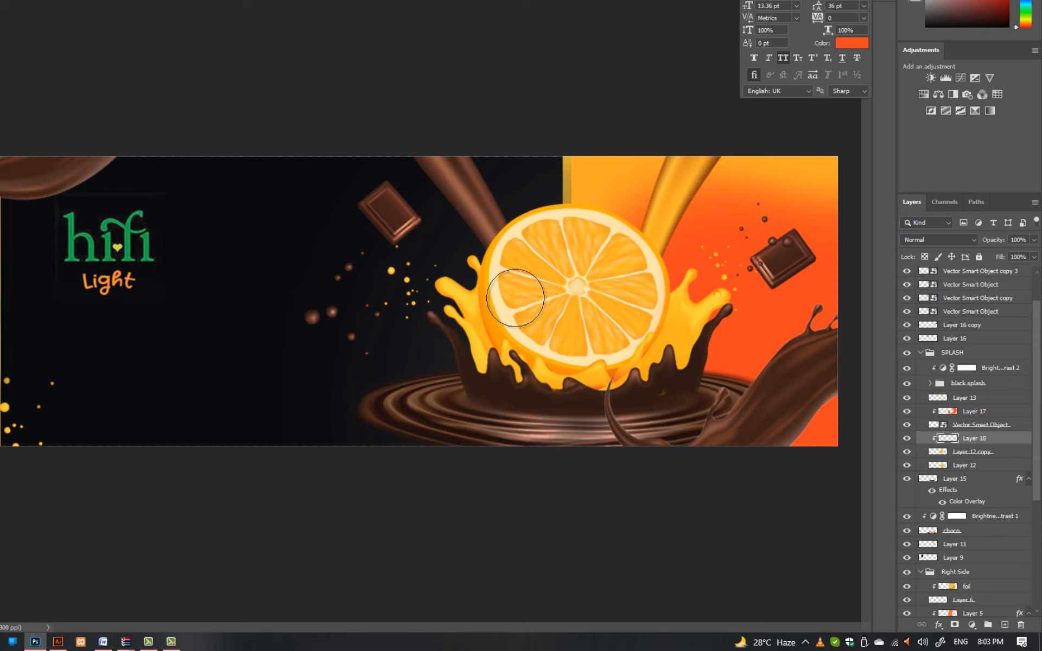
mouse_move(507, 310)
left_mouse_down()
mouse_move(516, 284)
mouse_move(519, 333)
mouse_move(507, 287)
mouse_move(528, 342)
mouse_move(507, 292)
mouse_move(523, 353)
left_mouse_up()
right_click(527, 312)
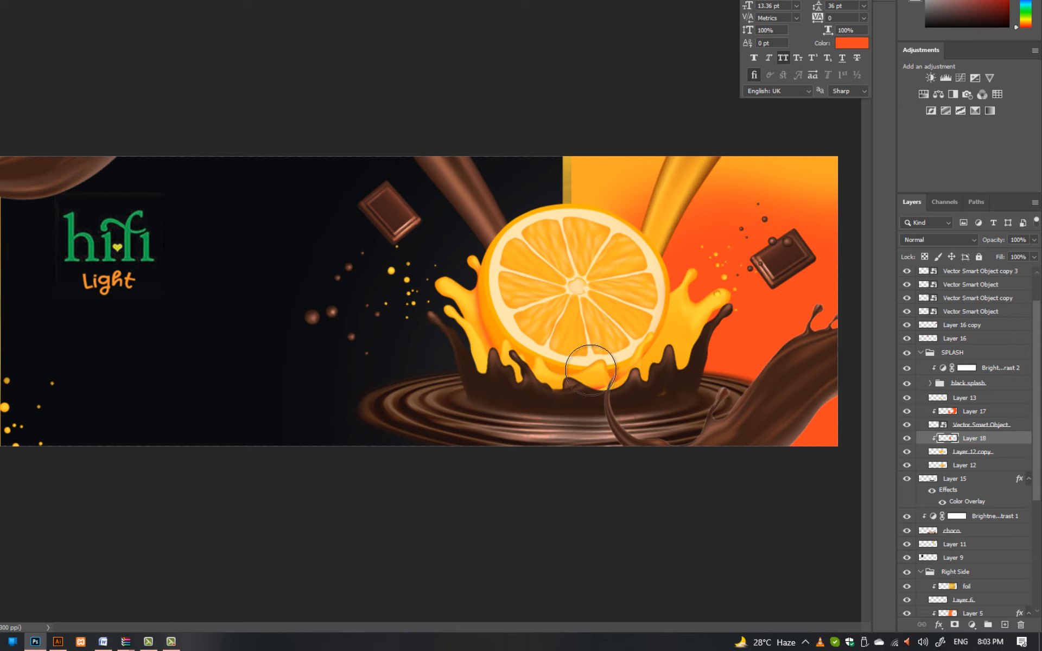
- Add a layer clipped to Layer 12 and brush red-orange shading on the yellow splash beside the slice's right edge
left_click(675, 331, "ctrl")
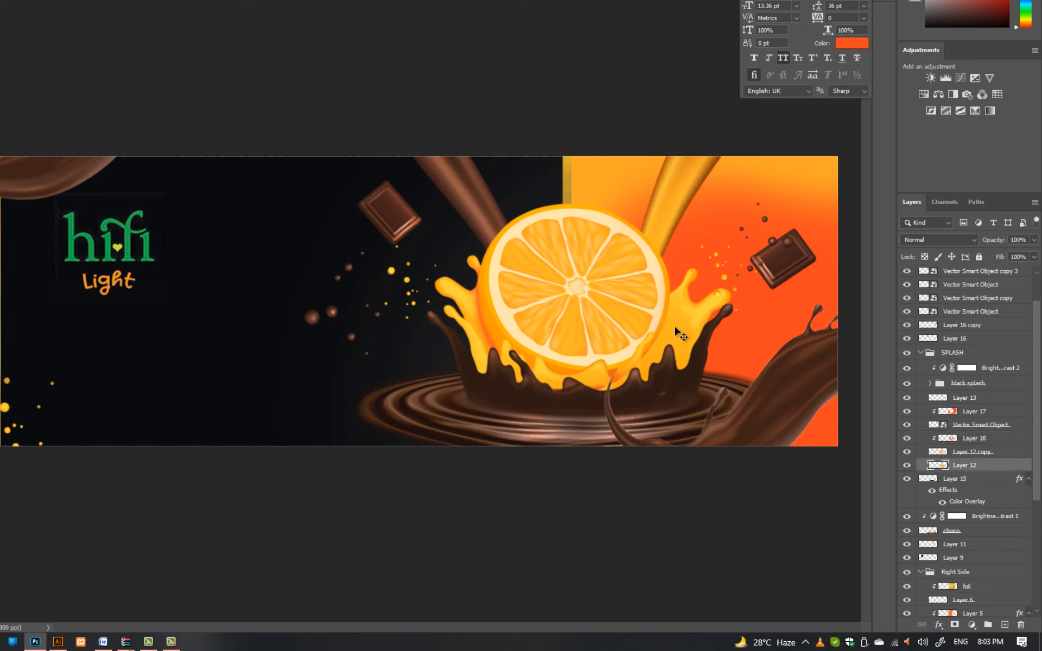
left_click(1005, 625)
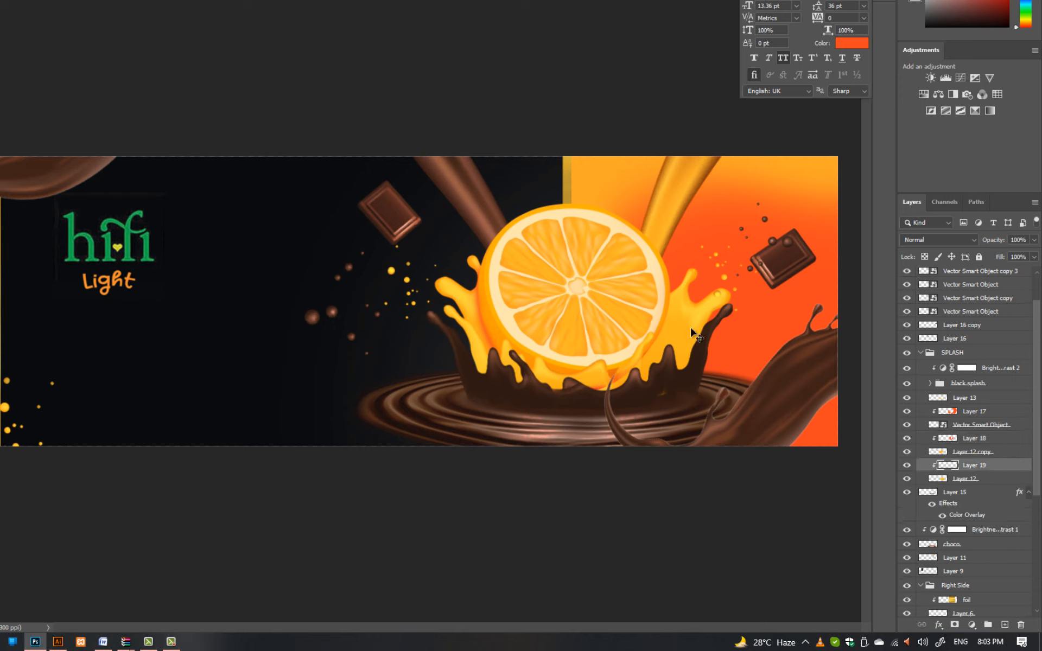
mouse_move(640, 303)
left_mouse_down()
mouse_move(611, 358)
mouse_move(621, 370)
left_mouse_up()
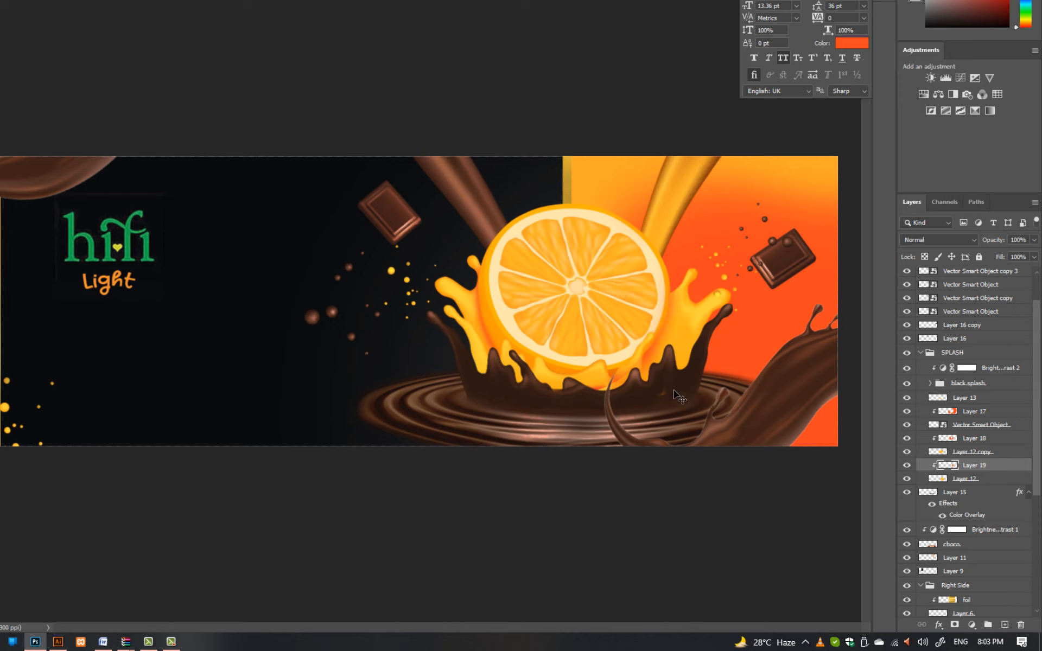
- Slightly adjust the orange slice's transform to refine its fit in the splash
left_click(571, 327, "ctrl")
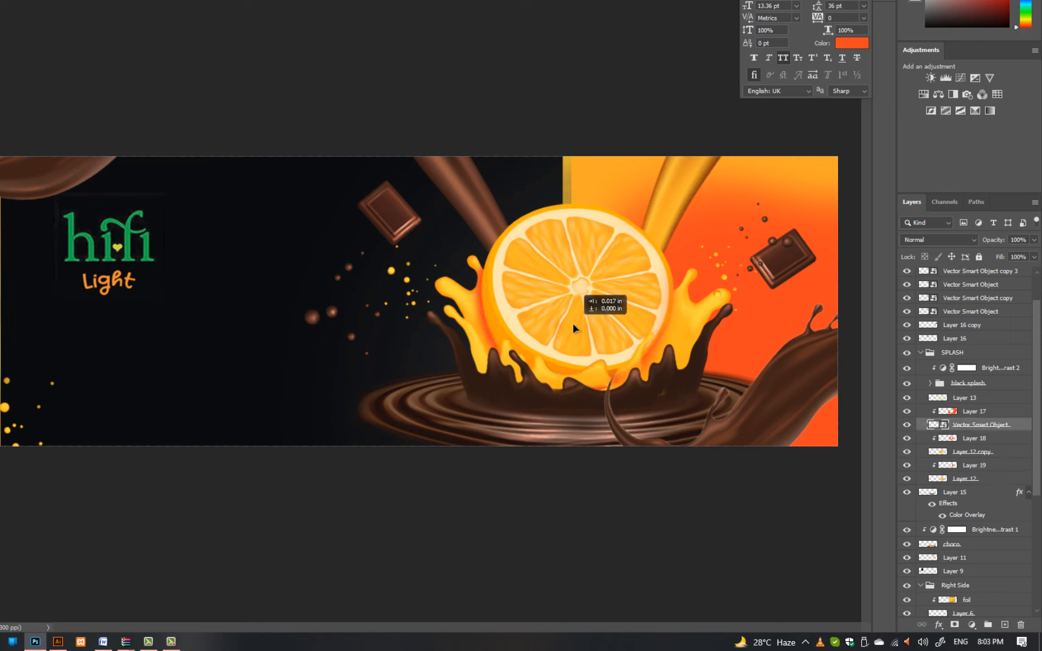
key("ctrl+t")
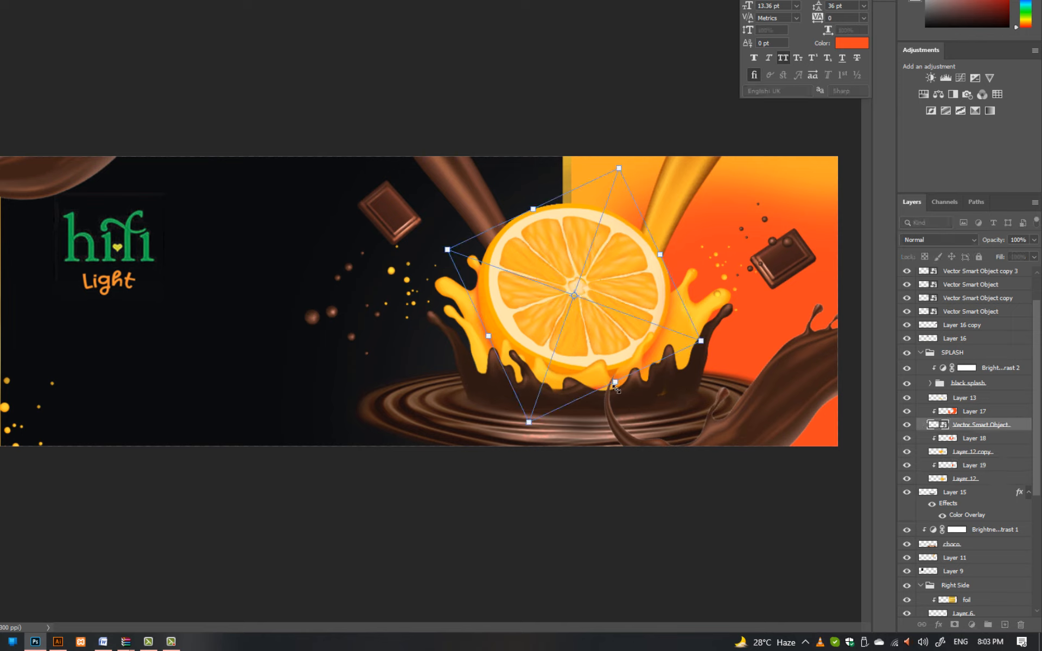
left_click_drag(617, 388, 629, 373)
key("Return")
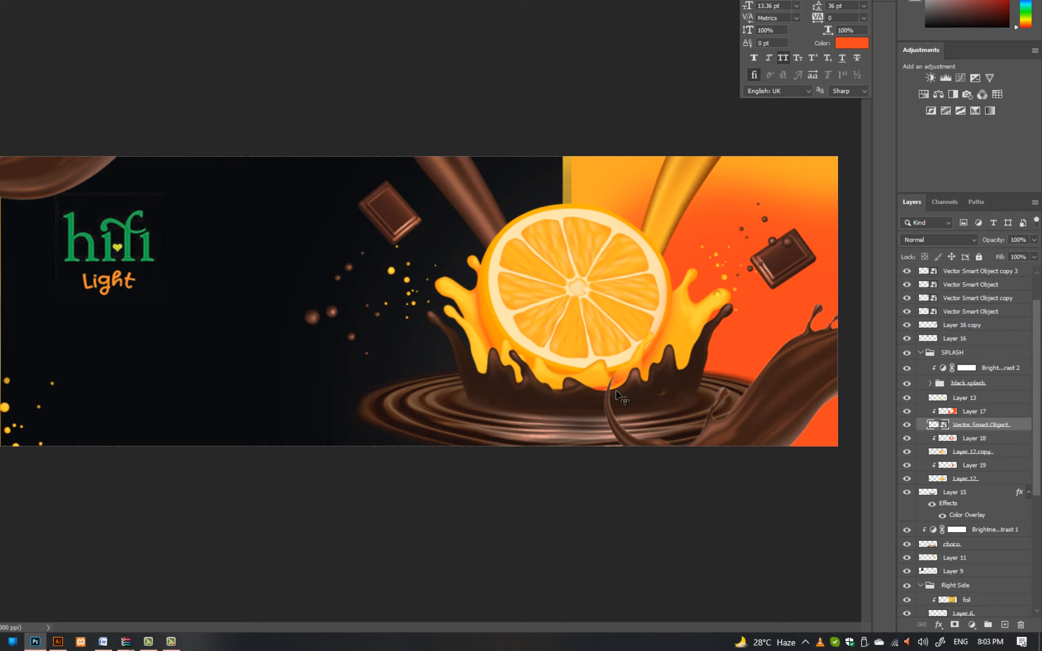
- Add a Brightness/Contrast adjustment above all layers with Brightness 14 and Contrast 30
left_click(711, 174, "ctrl")
scroll(1037, 472, "up", 1)
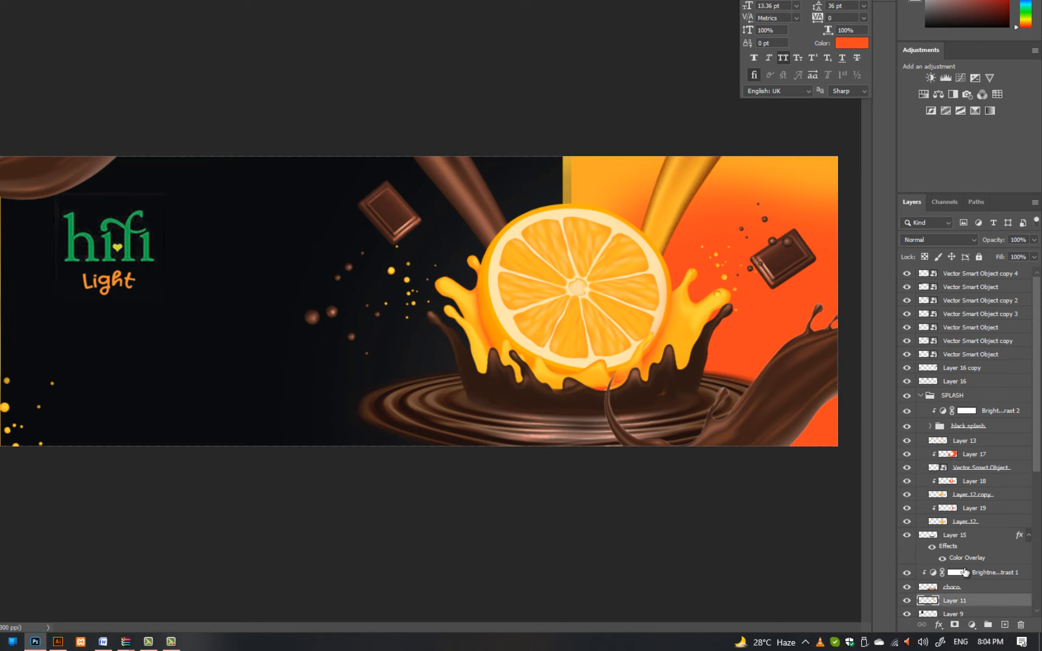
key("alt+period")
left_click(973, 625)
left_click(960, 444)
left_click_drag(262, 297, 285, 325)
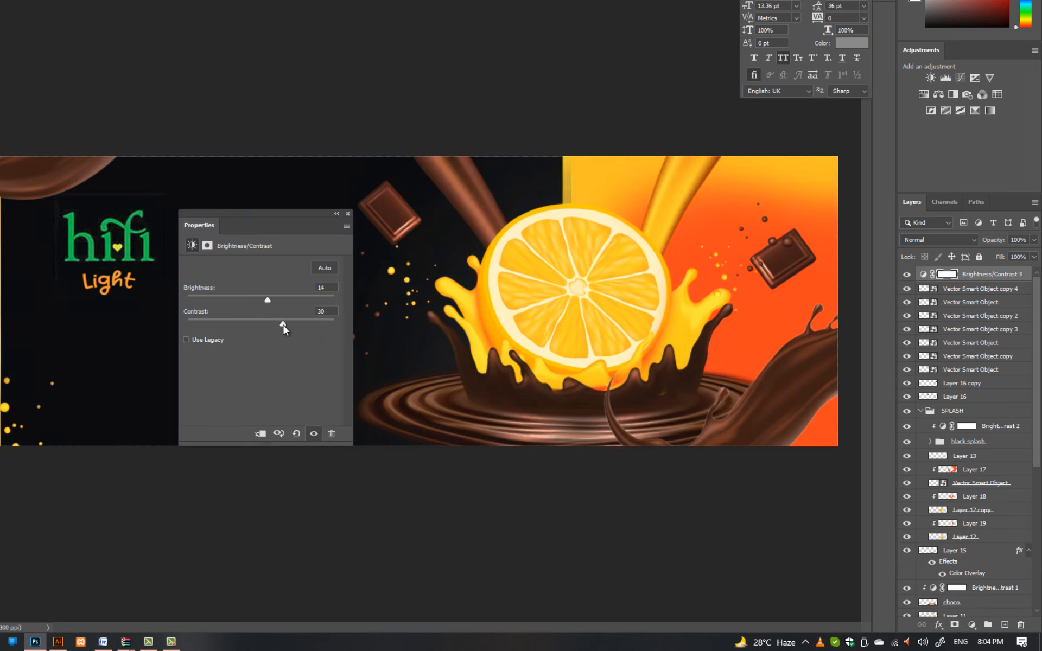
left_click(347, 213)
- Paint black with a larger soft brush on the Brightness/Contrast 3 mask to exclude the orange slice from the adjustment
left_click(624, 324)
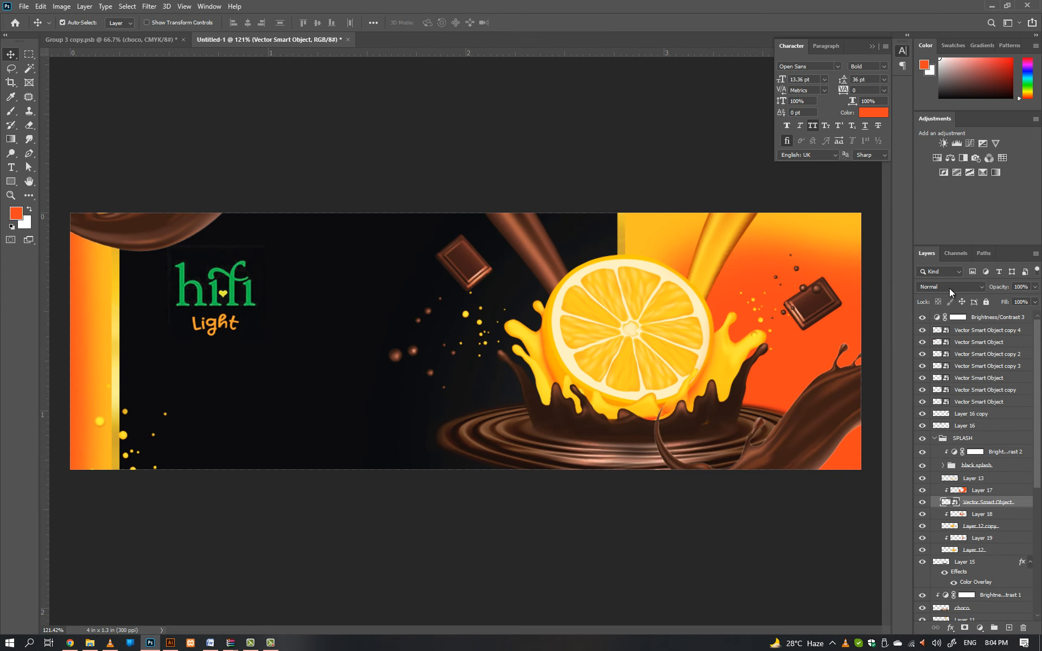
left_click(957, 318)
key("b")
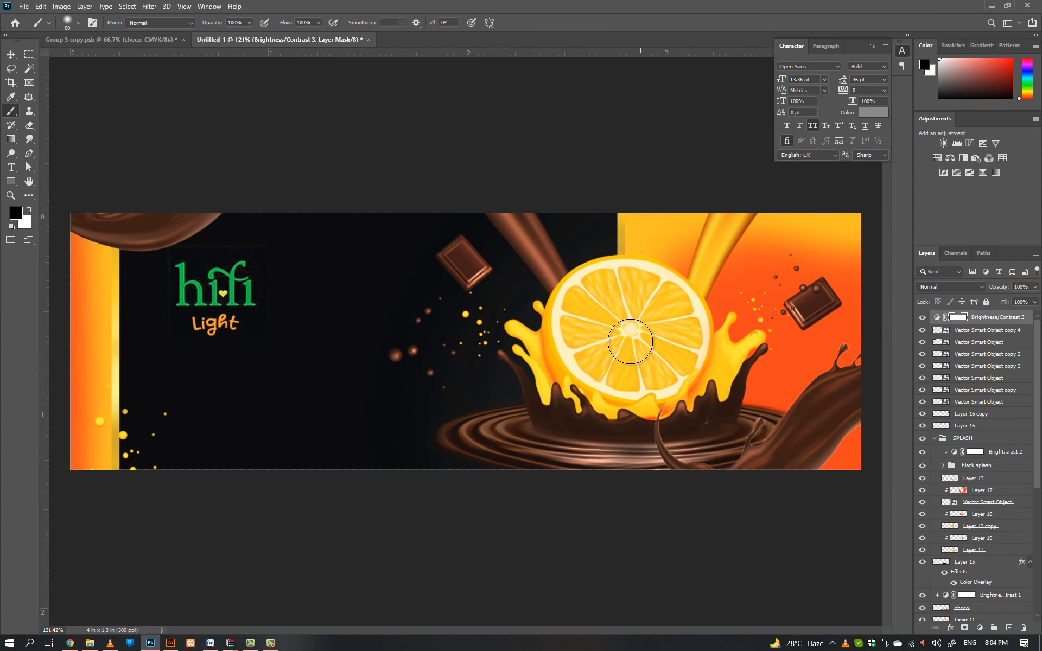
key("bracketright")
key("bracketright")
key("bracketright")
left_click_drag(612, 315, 614, 326)
key("bracketright")
key("bracketright")
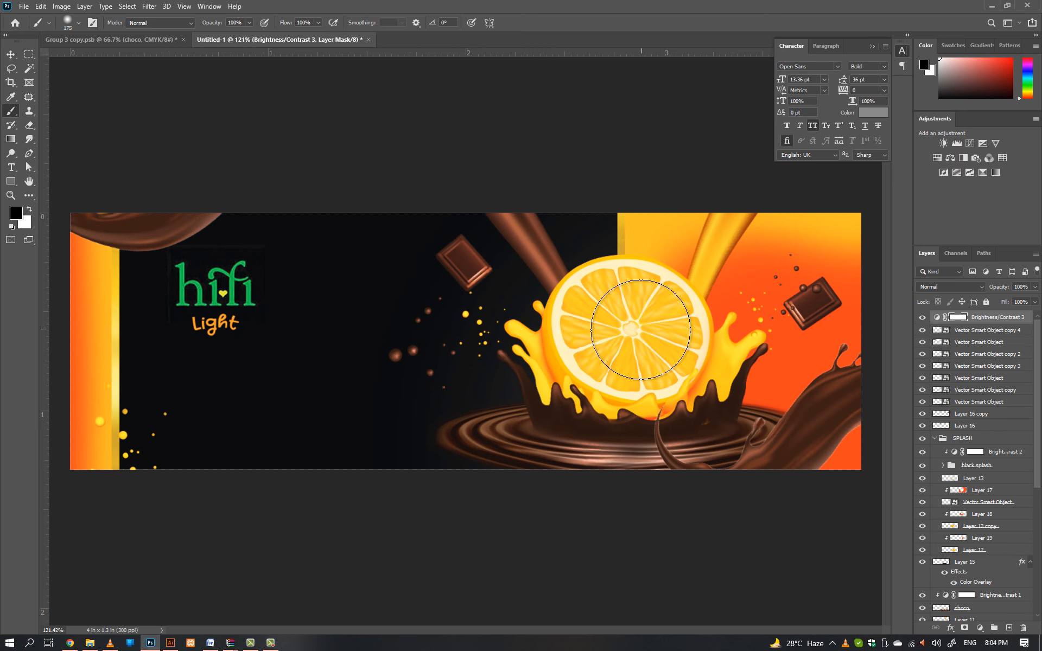
key("v")
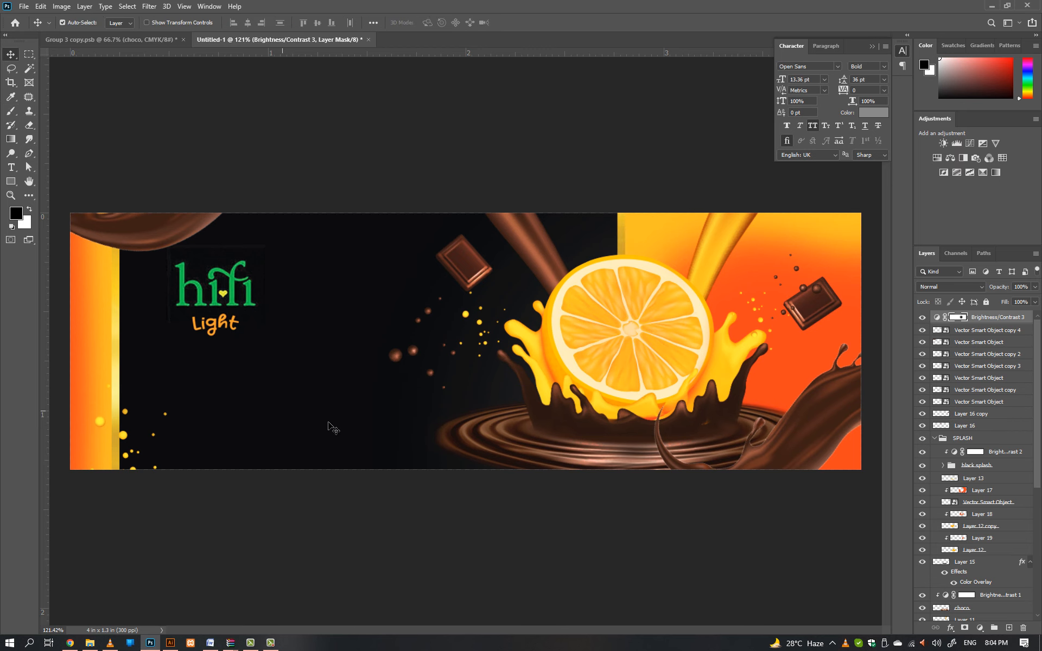
- Add the red-orange text CHOCOLATE in Open Sans Bold, 13.36 pt, below the hifi Light logo
key("t")
left_click(267, 393)
type("CHOC")
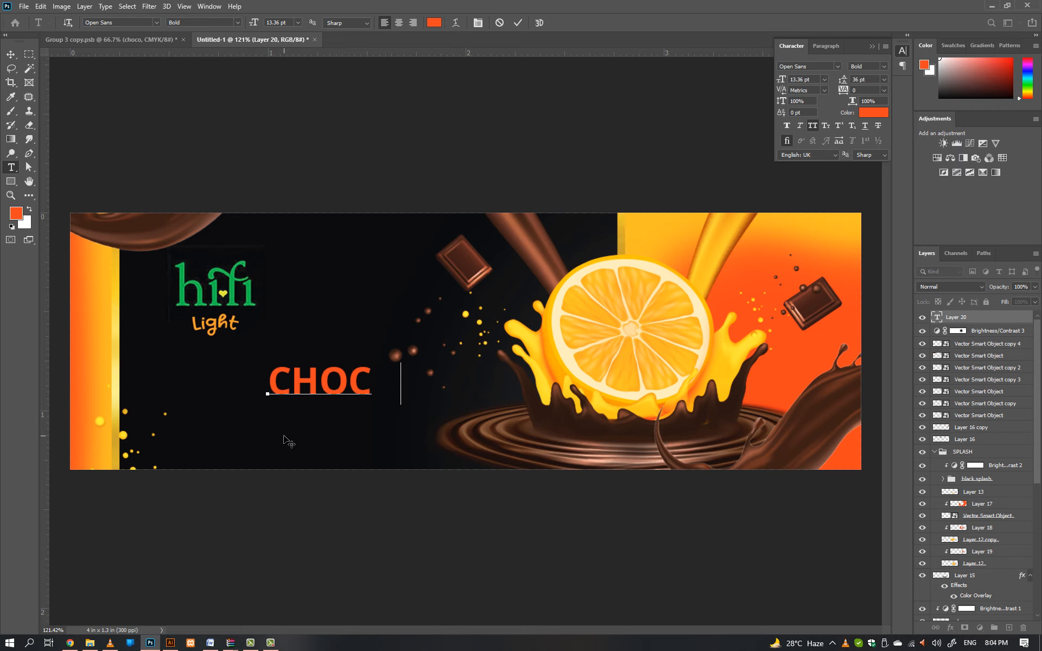
key("ctrl+Return")
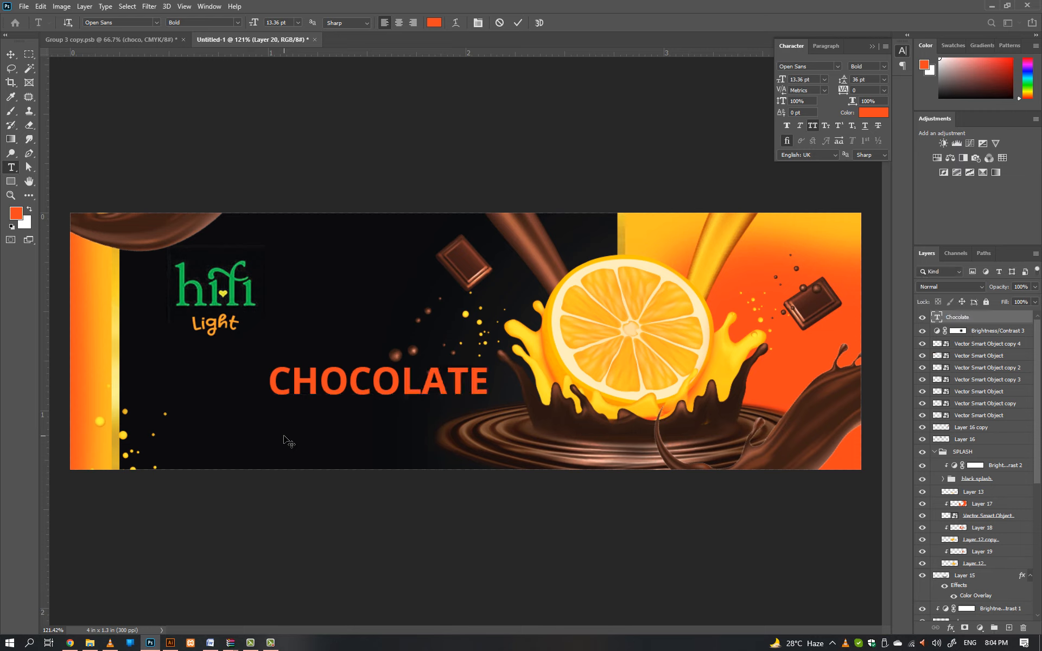
- Move the CHOCOLATE text left under the logo and rotate it counterclockwise so it slants upward
key("v")
left_click_drag(348, 394, 241, 398)
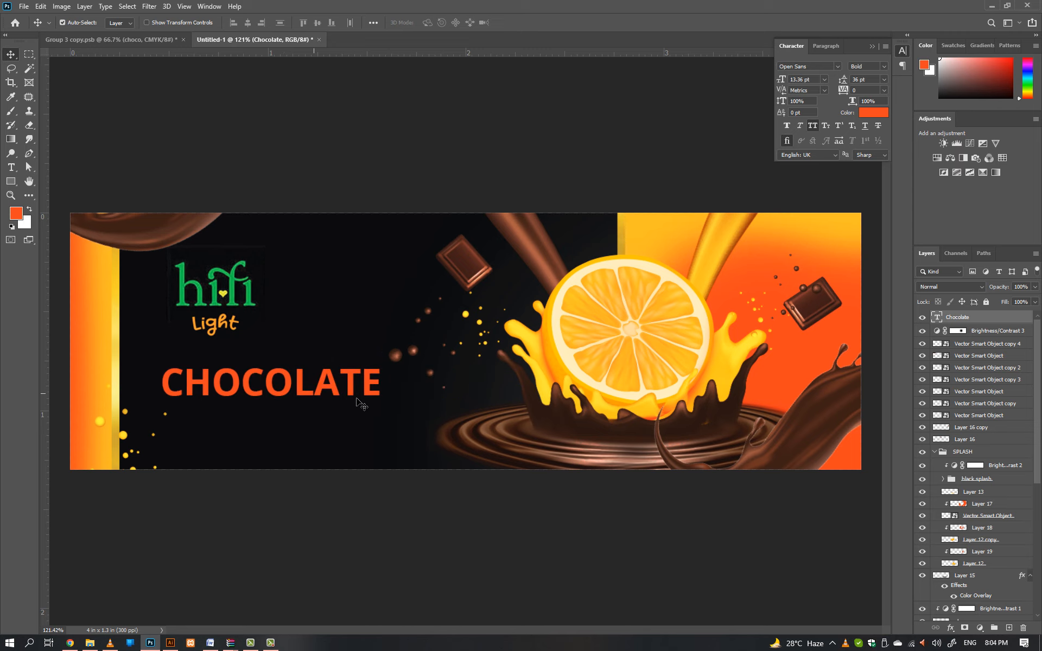
key("ctrl+t")
left_click_drag(402, 432, 408, 411)
key("Return")
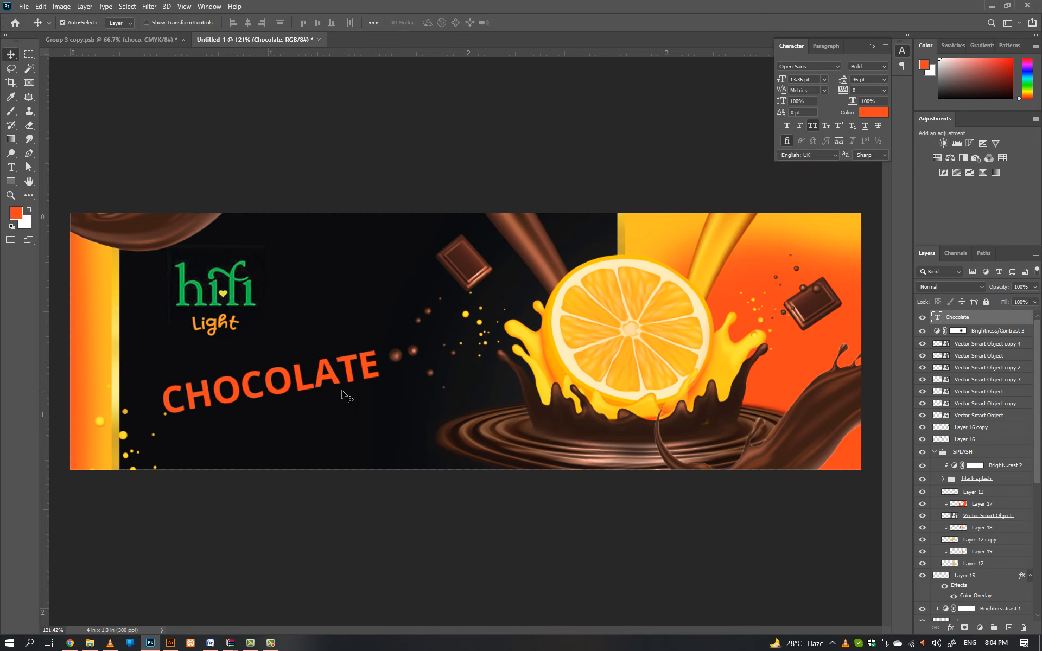
- Duplicate the slanted CHOCOLATE text below itself, change the copy to ORANGE, and shift it right to align the line ends
mouse_move(335, 382)
left_mouse_down()
mouse_move(329, 361)
mouse_move(327, 389)
left_mouse_up()
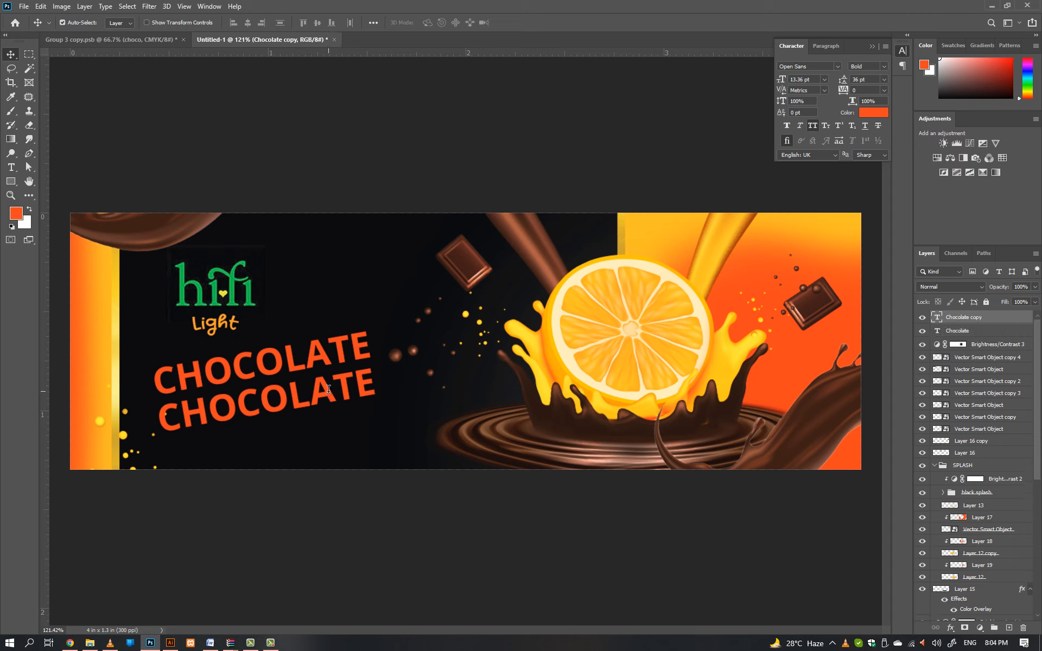
double_click(328, 389)
type("ORANF")
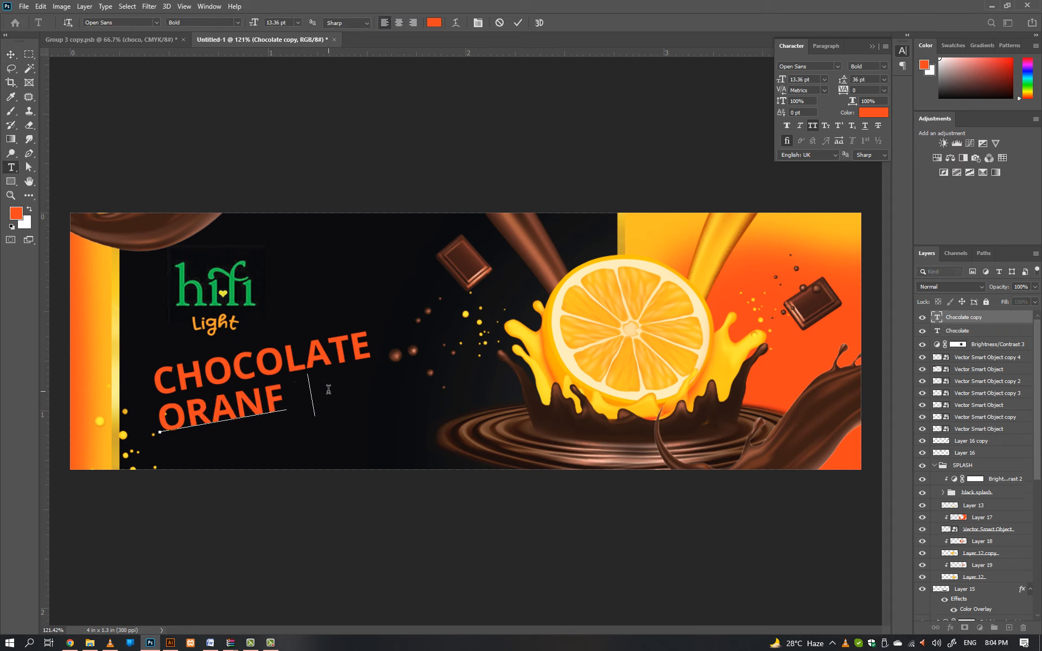
key("BackSpace")
type("GE")
key("ctrl+Return")
left_click_drag(299, 399, 357, 398)
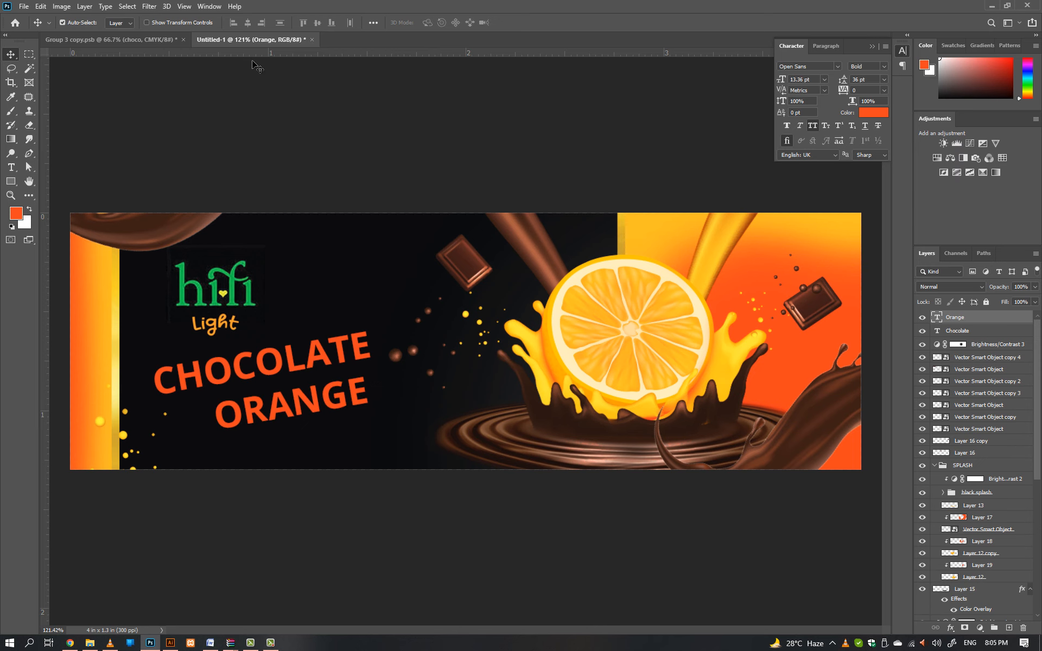
- Change the font of the slanted CHOCOLATE text to Most Wasted
double_click(286, 372)
key("ctrl+a")
left_click(154, 23)
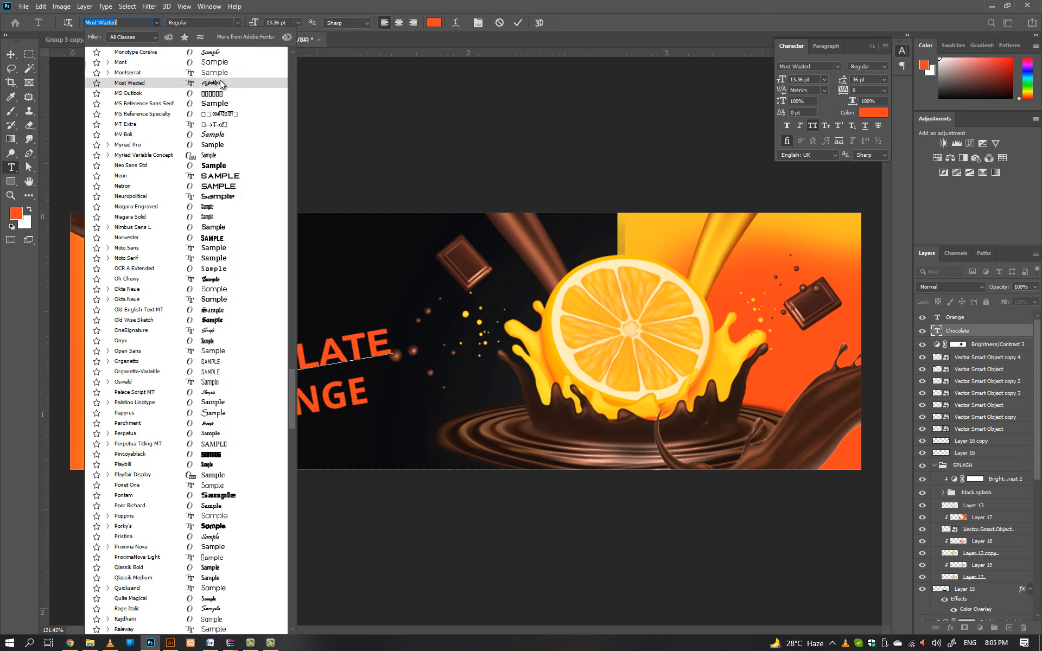
left_click(220, 82)
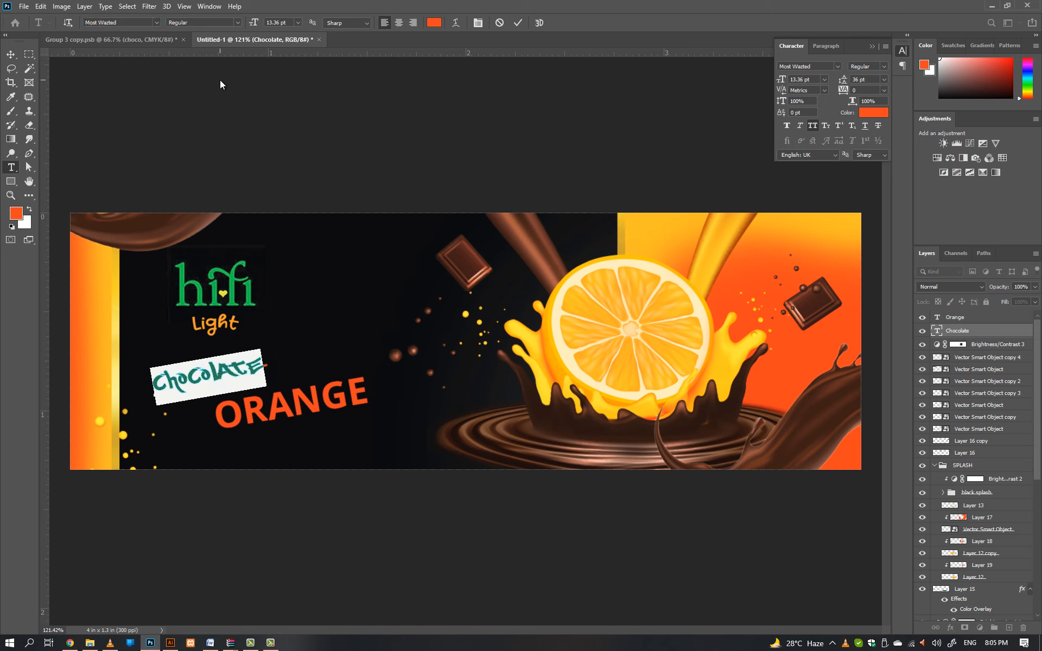
- Enlarge the CHOCOLATE text to about 28 pt so it spans above the ORANGE line
left_click(12, 56)
key("ctrl+t")
left_click_drag(274, 376, 372, 377)
key("Return")
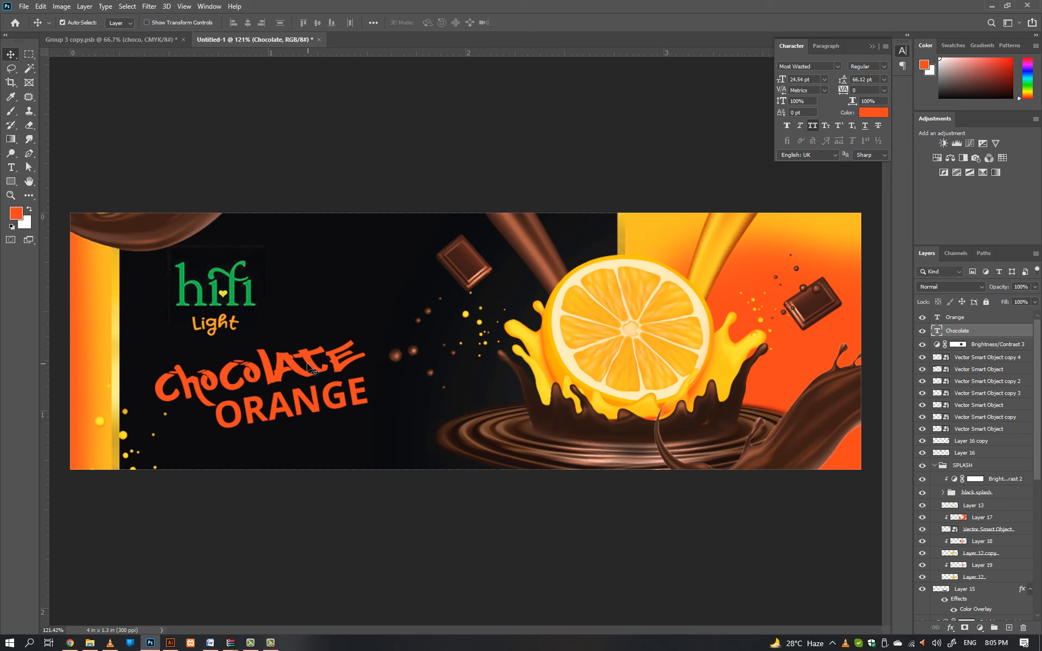
key("ctrl+t")
left_click_drag(369, 370, 354, 354)
key("Return")
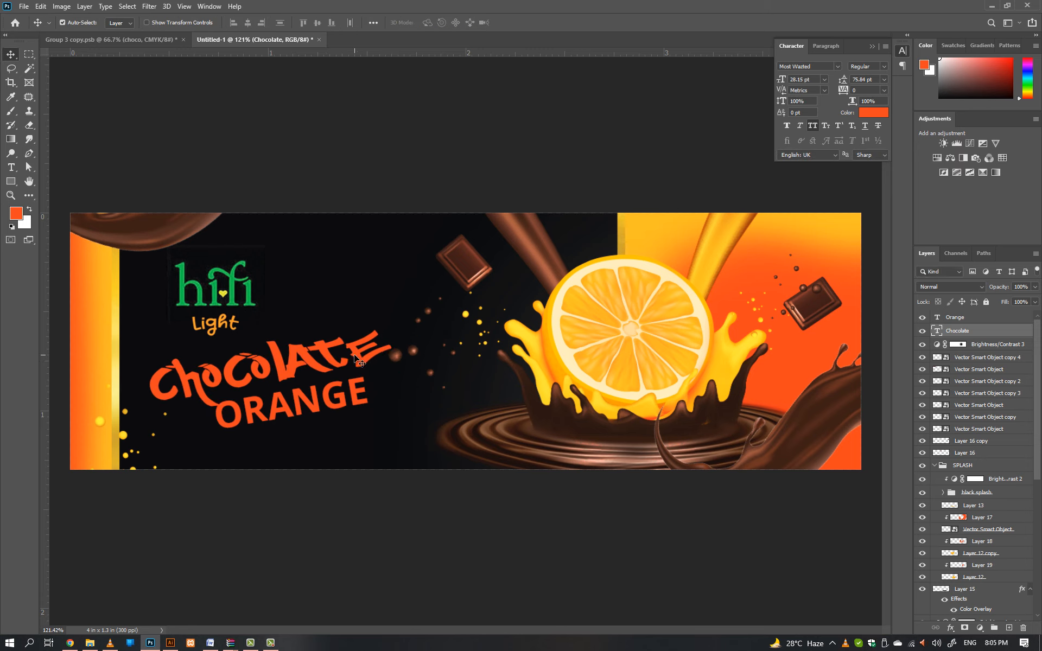
- Recolor the CHOCOLATE text white
key("t")
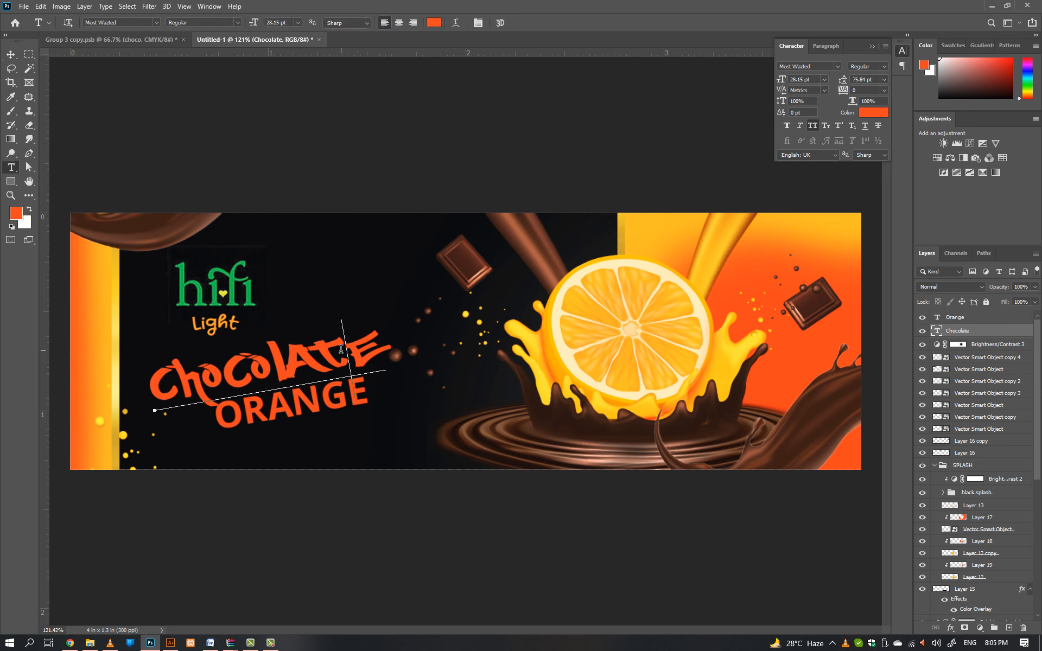
key("Return")
left_click(434, 22)
type("feb420")
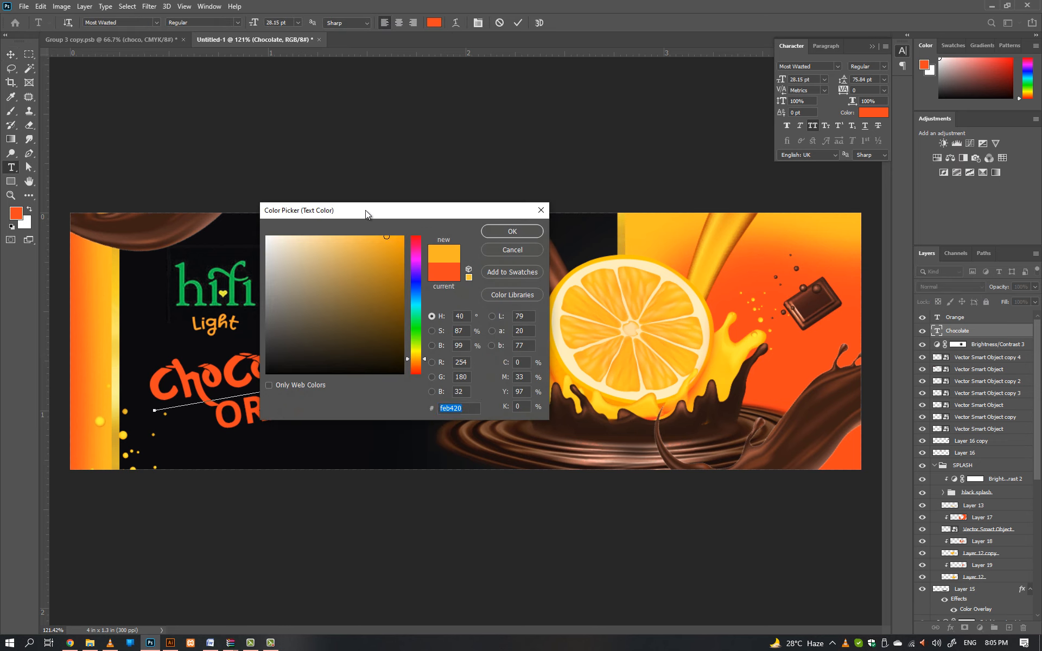
left_click_drag(422, 202, 566, 210)
type("ffffff")
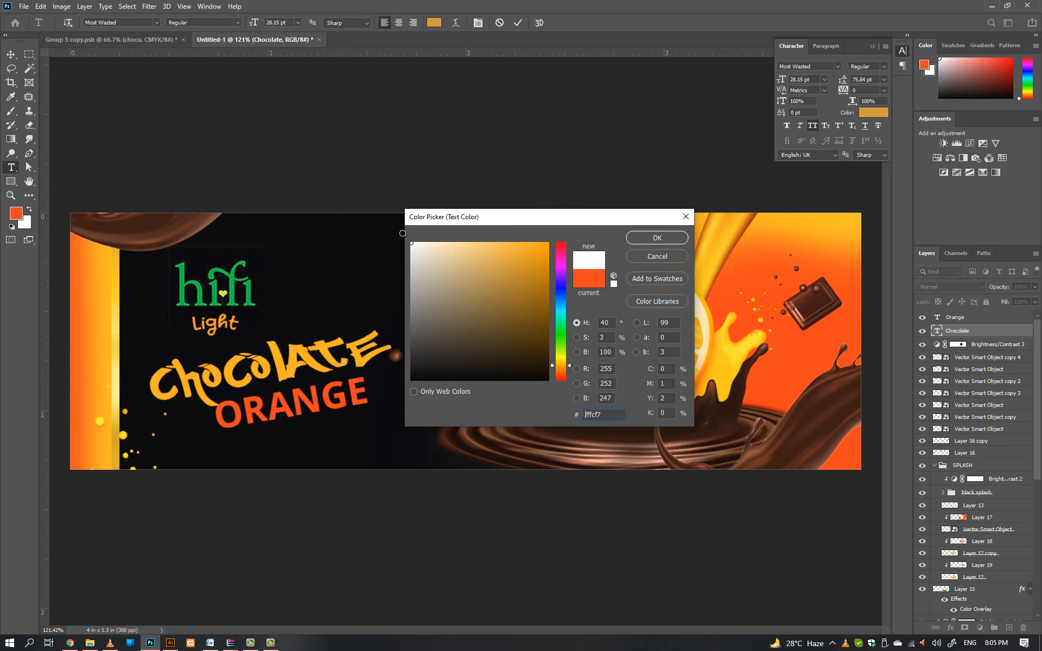
key("Return")
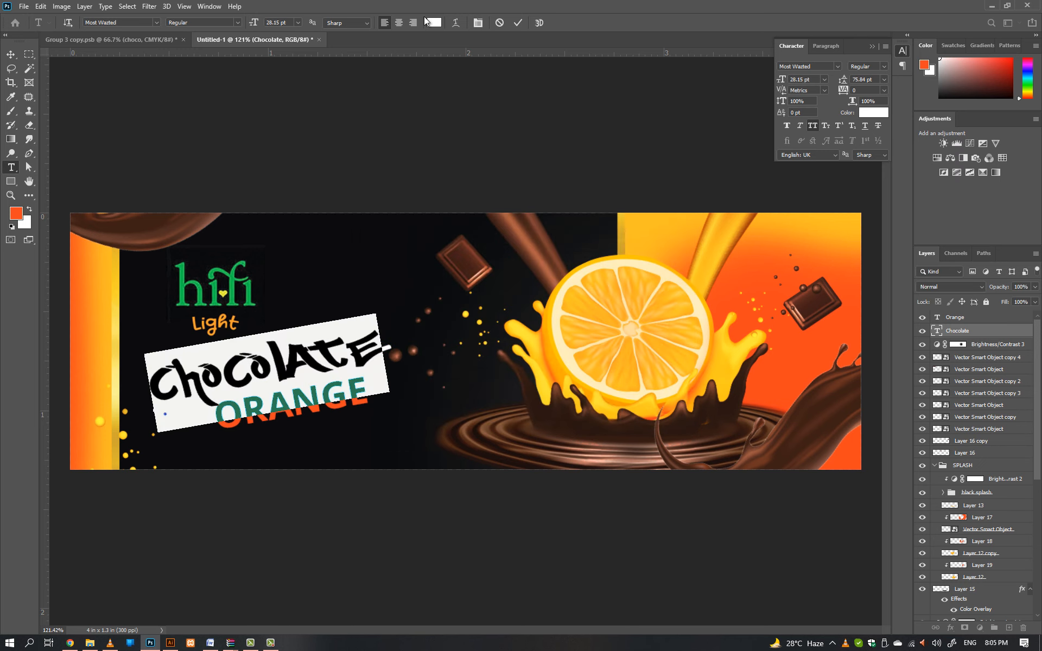
left_click(434, 22)
left_click_drag(437, 251, 401, 227)
key("Return")
key("ctrl+Return")
- Recolor the ORANGE text to amber fda81f sampled from the label's end panel and change its font to Most Wasted
left_click(266, 411)
key("ctrl+a")
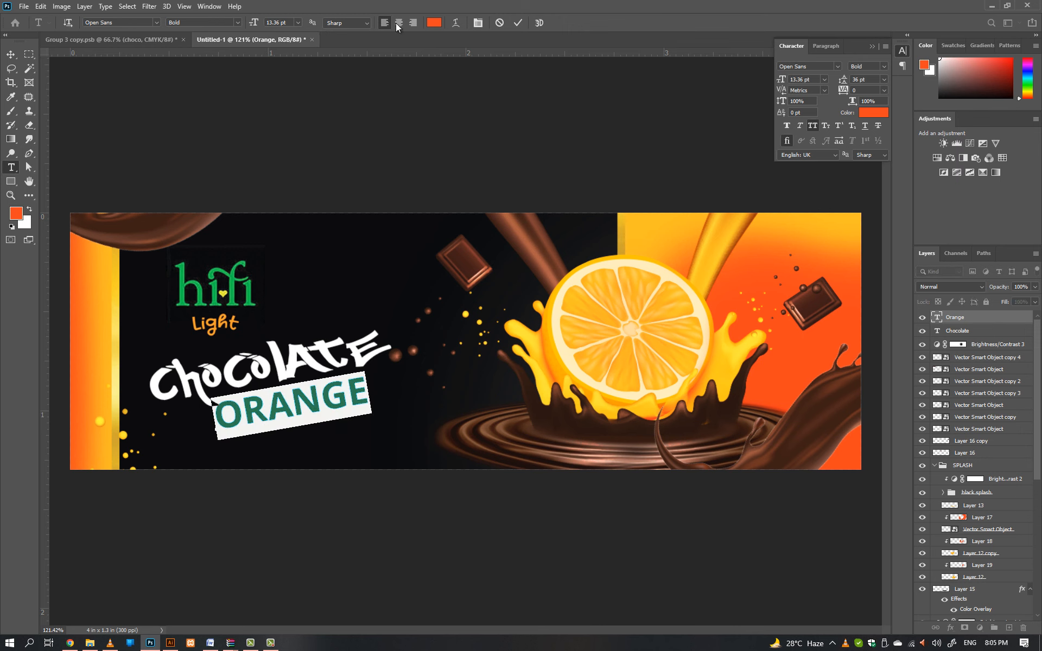
left_click(433, 23)
left_click(96, 254)
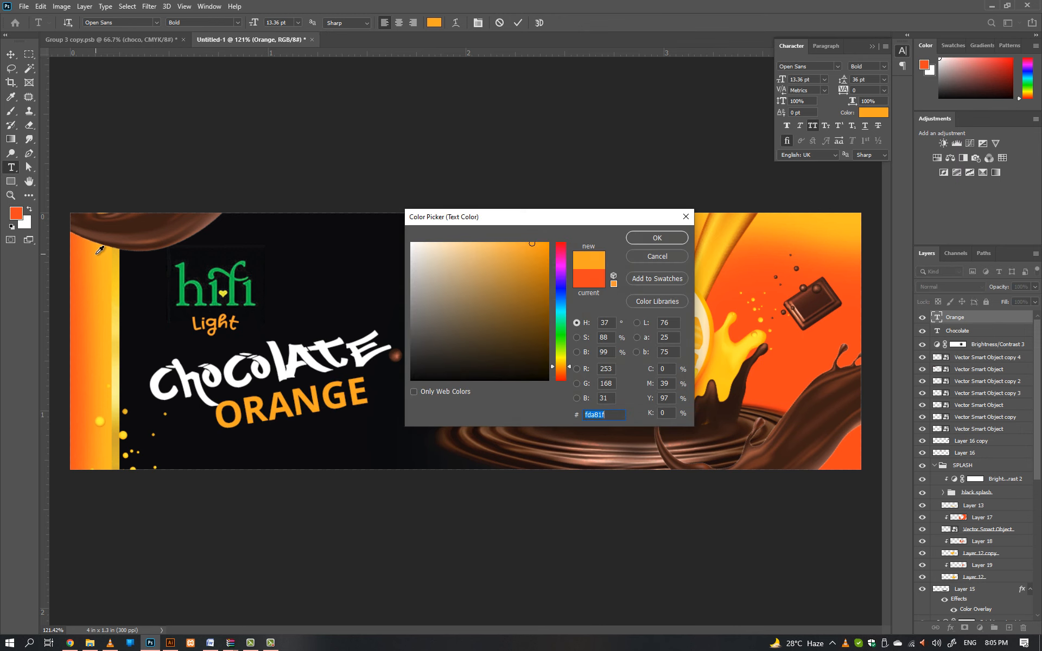
key("Return")
left_click(157, 23)
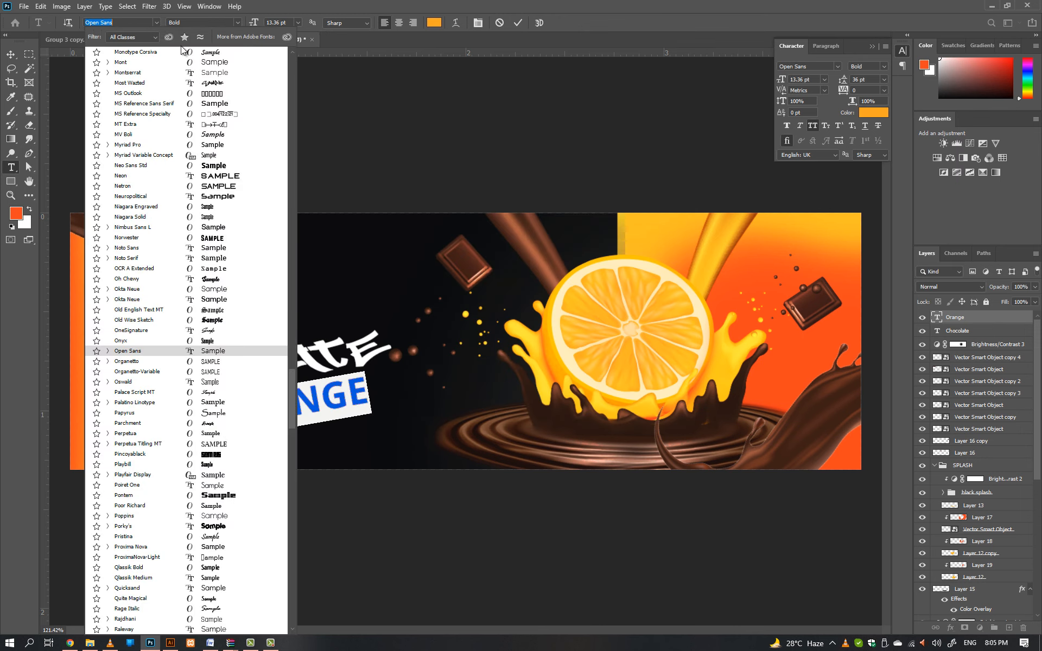
left_click(218, 85)
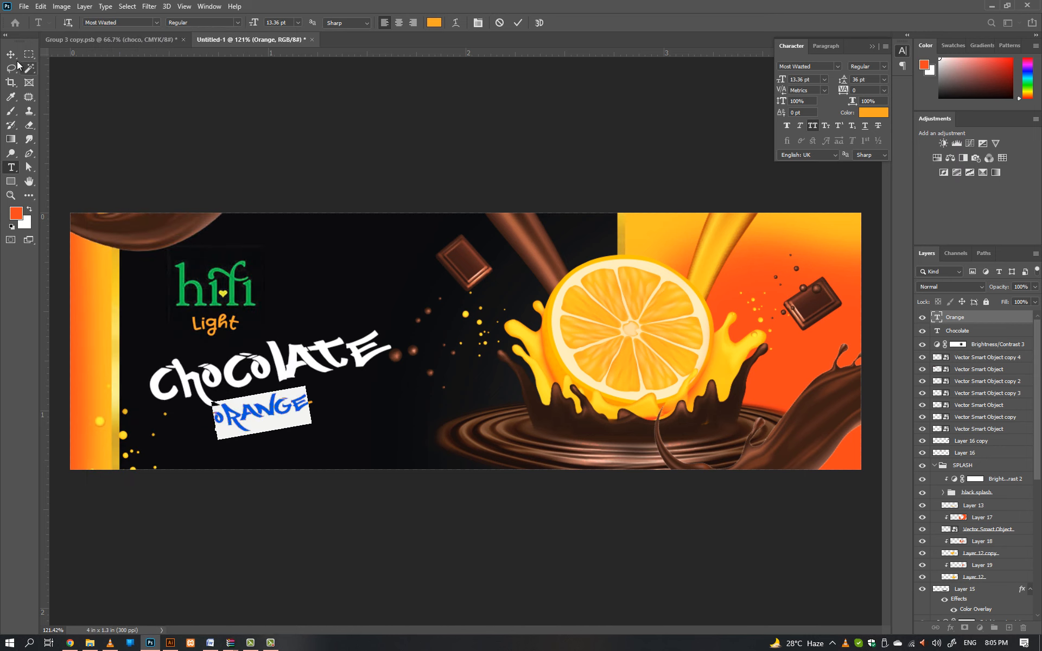
- Shift the ORANGE text right beneath CHOCOLATE and recolor it to ffc020 sampled from the yellow area of the artwork
left_click(11, 54)
left_click_drag(277, 418, 317, 409)
double_click(318, 409)
left_click(433, 22)
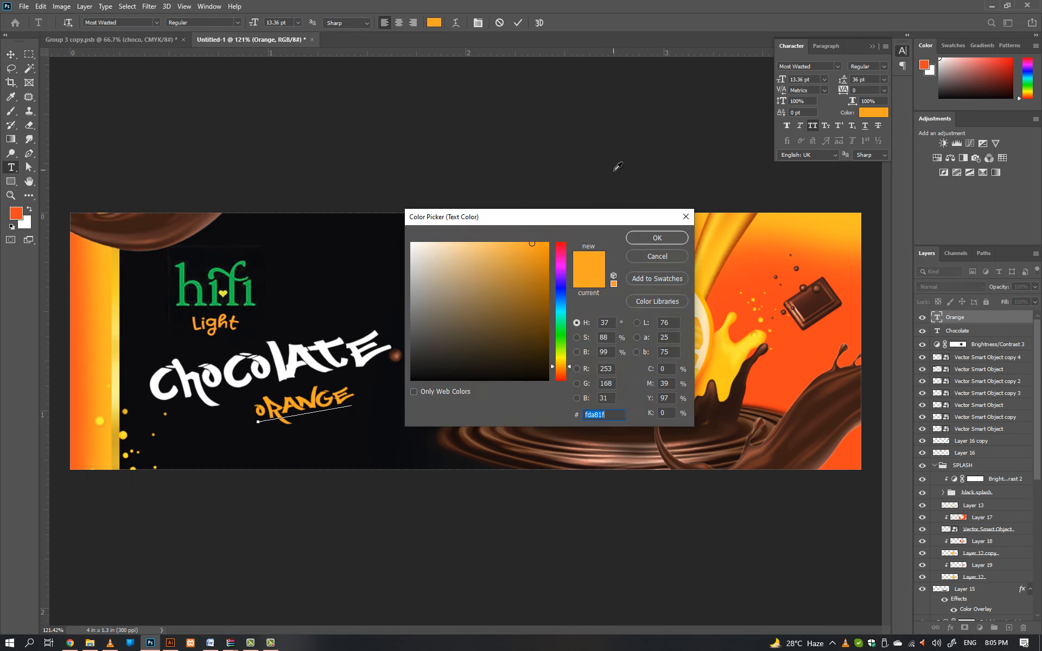
left_click(830, 216)
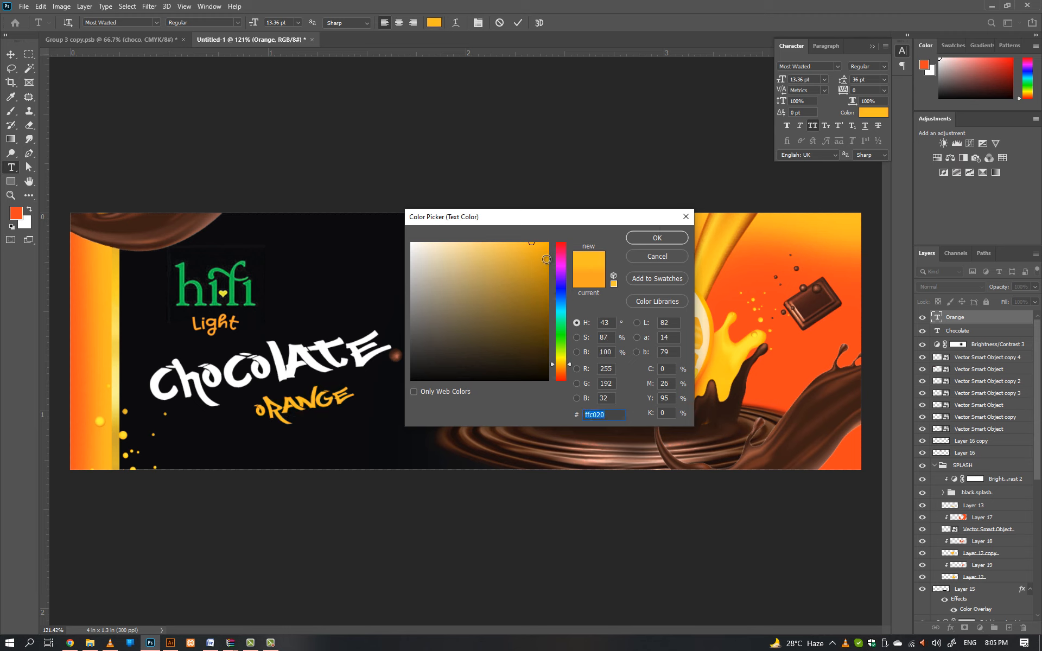
key("Return")
key("ctrl+Return")
- Enlarge the ORANGE text to about 20 pt and tuck it up under the end of CHOCOLATE
key("ctrl+t")
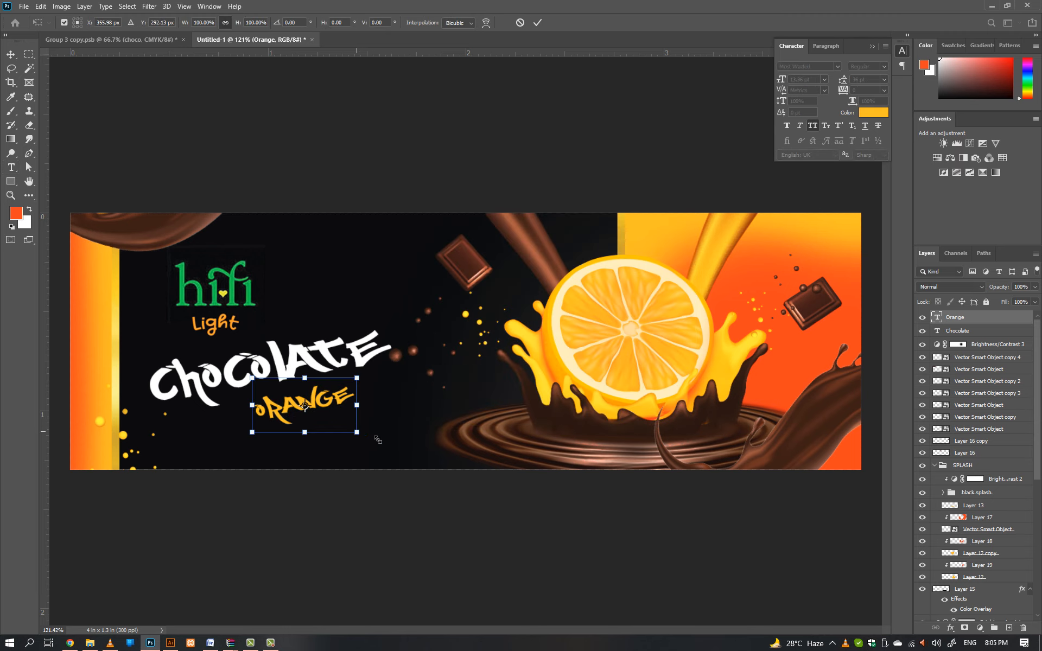
left_click_drag(357, 432, 412, 460)
key("Return")
left_click_drag(353, 417, 348, 401)
- Try to move the CHOCOLATE and ORANGE lines upward together, and undo the move
left_click(311, 358, "shift")
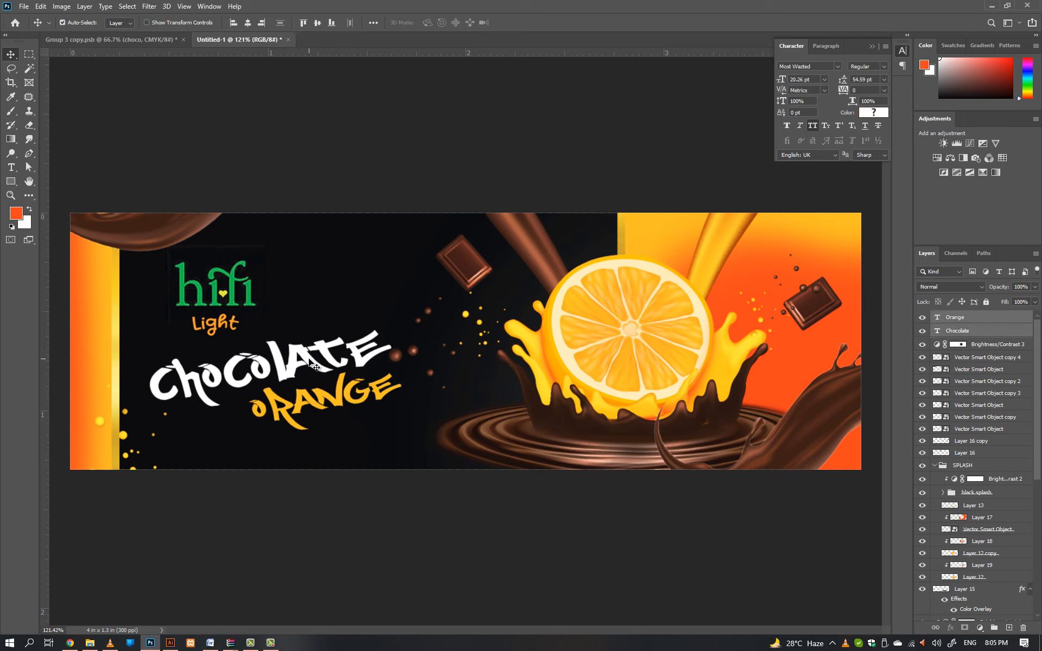
left_click(310, 359, "shift")
left_click_drag(310, 360, 312, 345)
key("ctrl+z")
- Scale both flavour lines up together slightly, CHOCOLATE to about 29 pt and ORANGE to about 21 pt, and nudge ORANGE into place
left_click(314, 367)
left_click(314, 368)
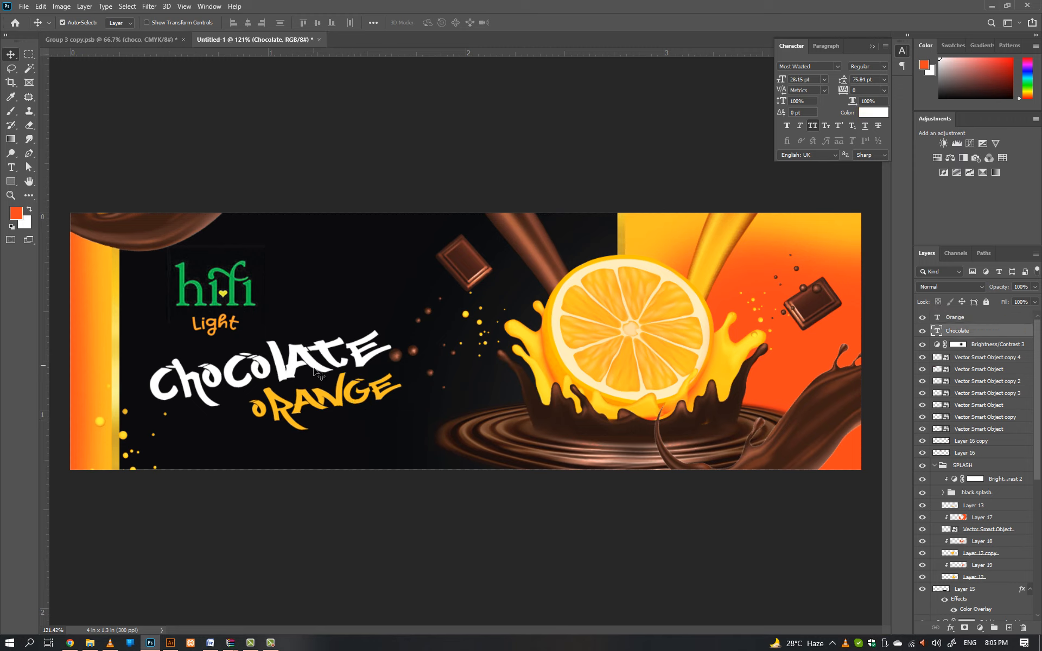
left_click(329, 401, "shift")
key("ctrl+t")
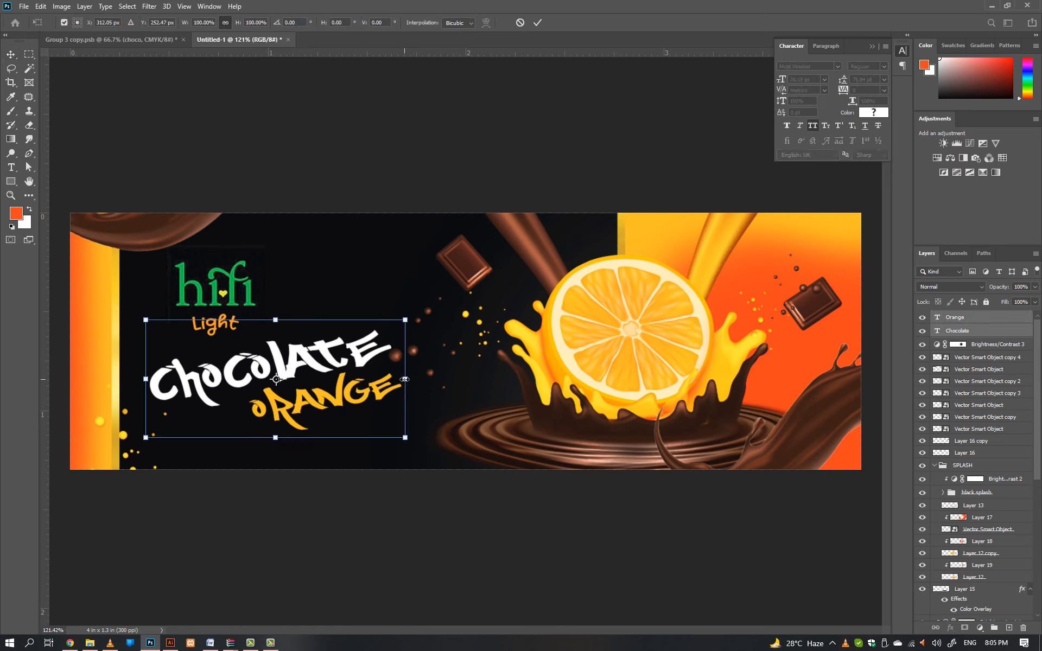
left_click_drag(396, 379, 407, 379)
key("Return")
left_click(328, 404)
left_click_drag(320, 411, 308, 406)
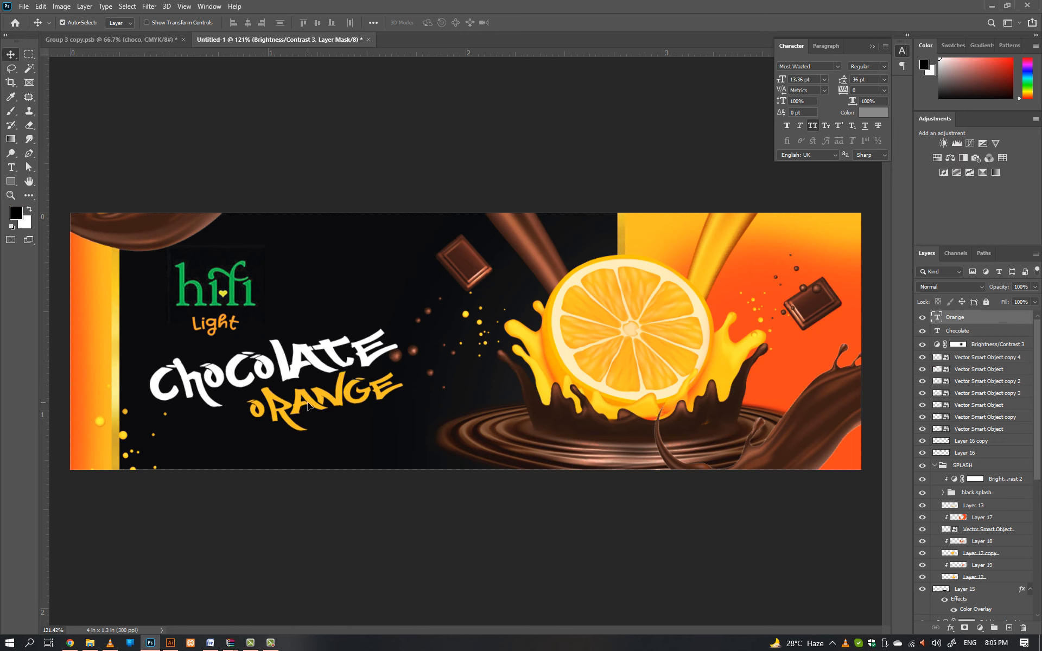
- Recolor the ORANGE text to a deeper orange sampled from the panel beneath the chocolate swirl
double_click(314, 405)
key("ctrl+a")
left_click(433, 23)
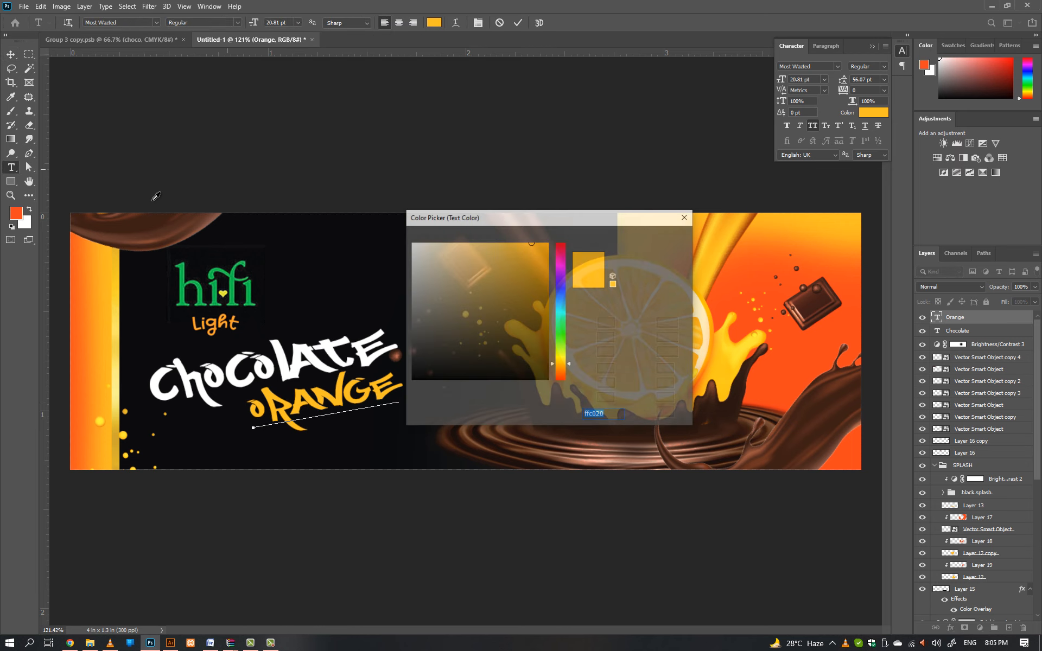
left_click(83, 237)
key("Return")
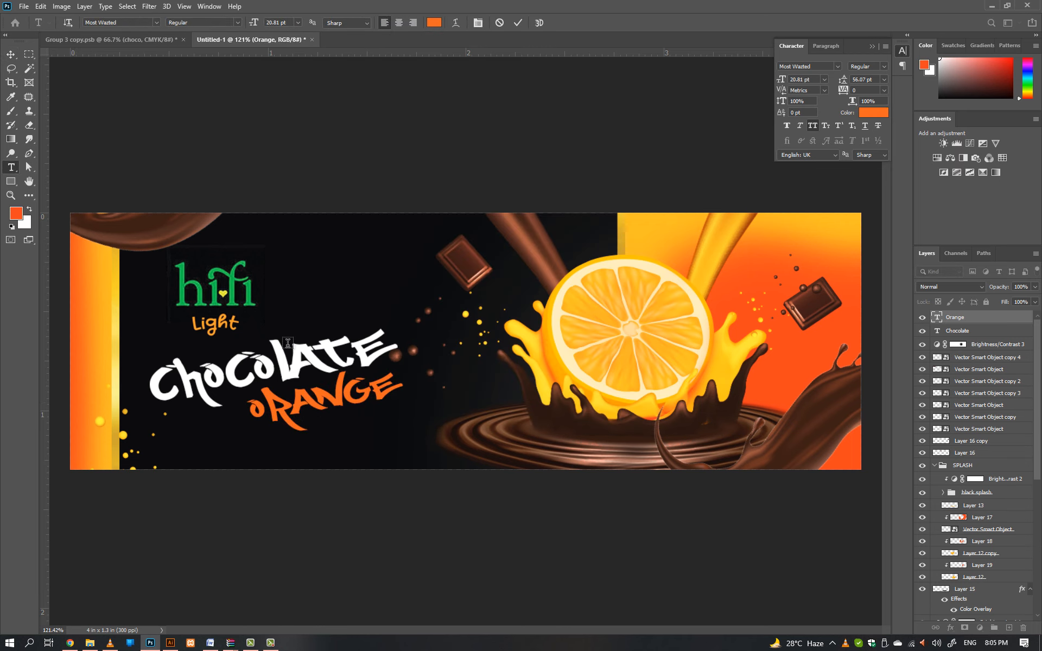
key("ctrl+Return")
key("v")
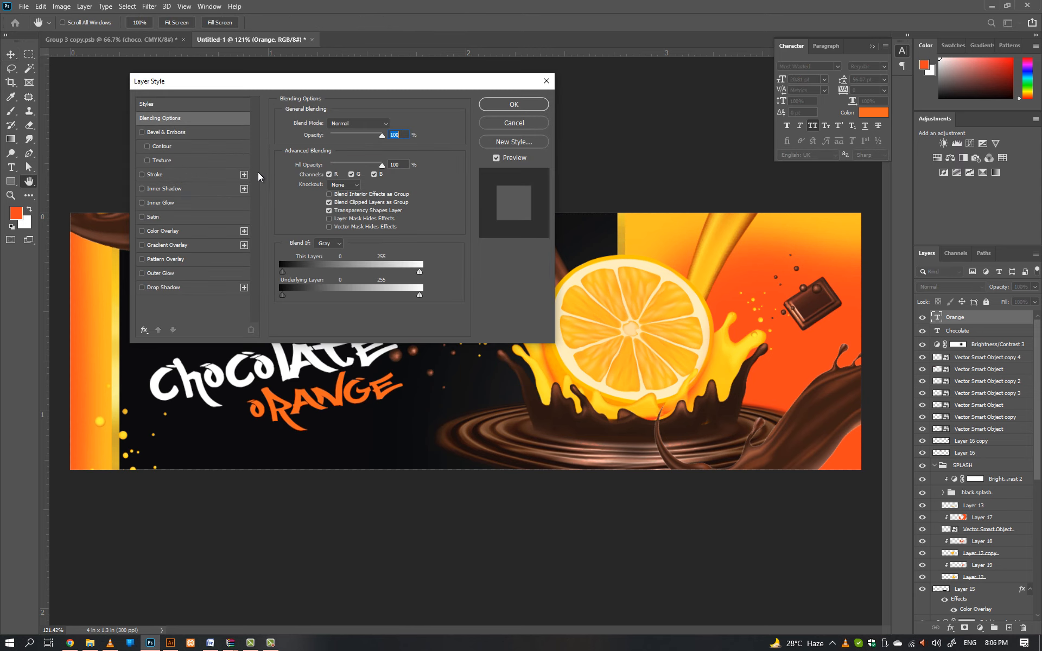
- Add a white 4 px outside Stroke layer style to the ORANGE text
left_click_drag(292, 83, 585, 106)
left_click(470, 198)
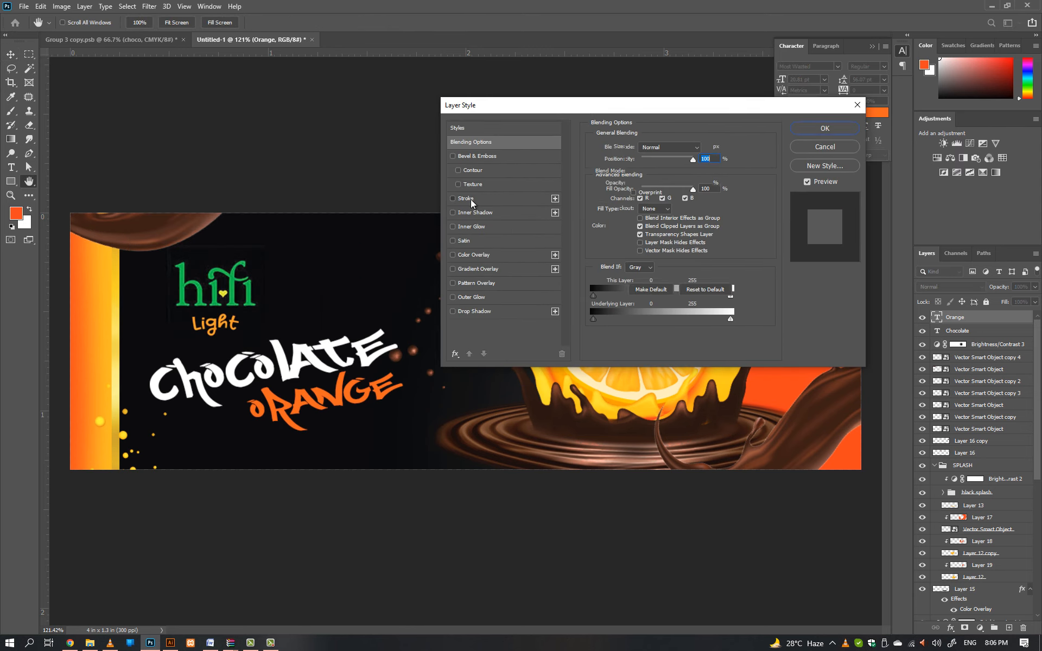
left_click(621, 224)
left_click_drag(485, 332, 401, 226)
key("Return")
left_click_drag(633, 149, 634, 148)
key("Return")
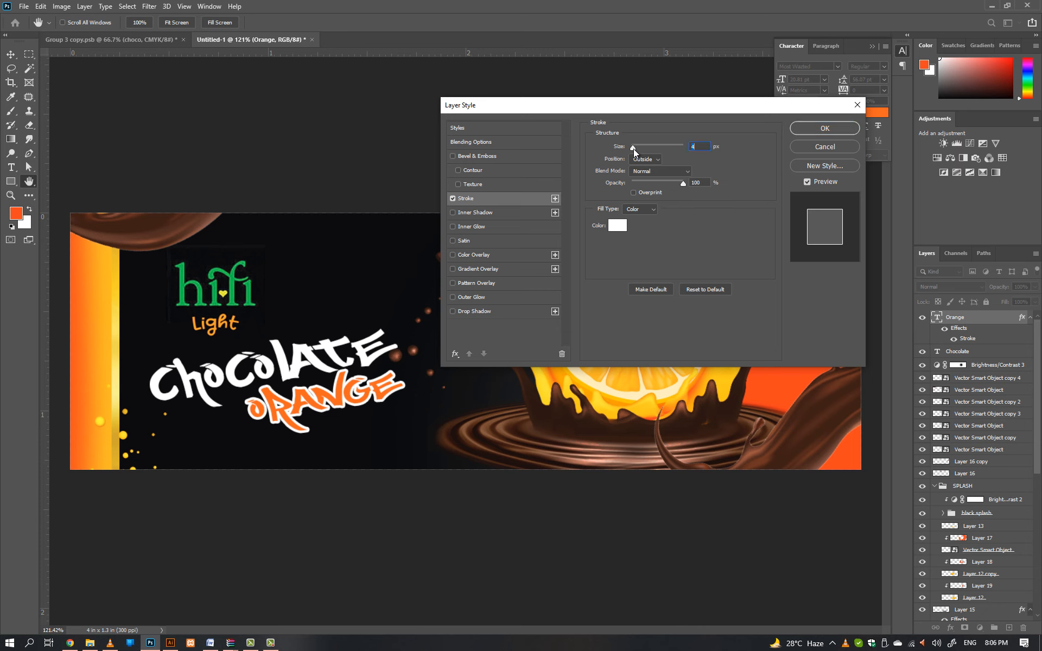
- Add a 4 px outside stroke to the CHOCOLATE text in dark brown 3b1a0f sampled from the chocolate swirl
double_click(390, 330)
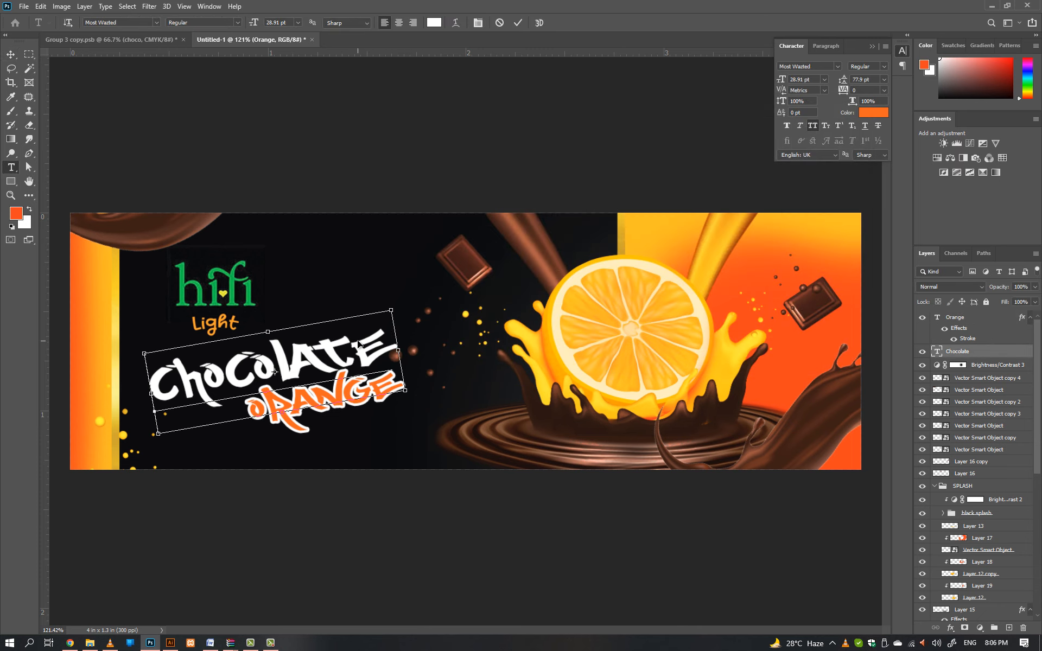
key("ctrl+a")
left_click(1008, 353)
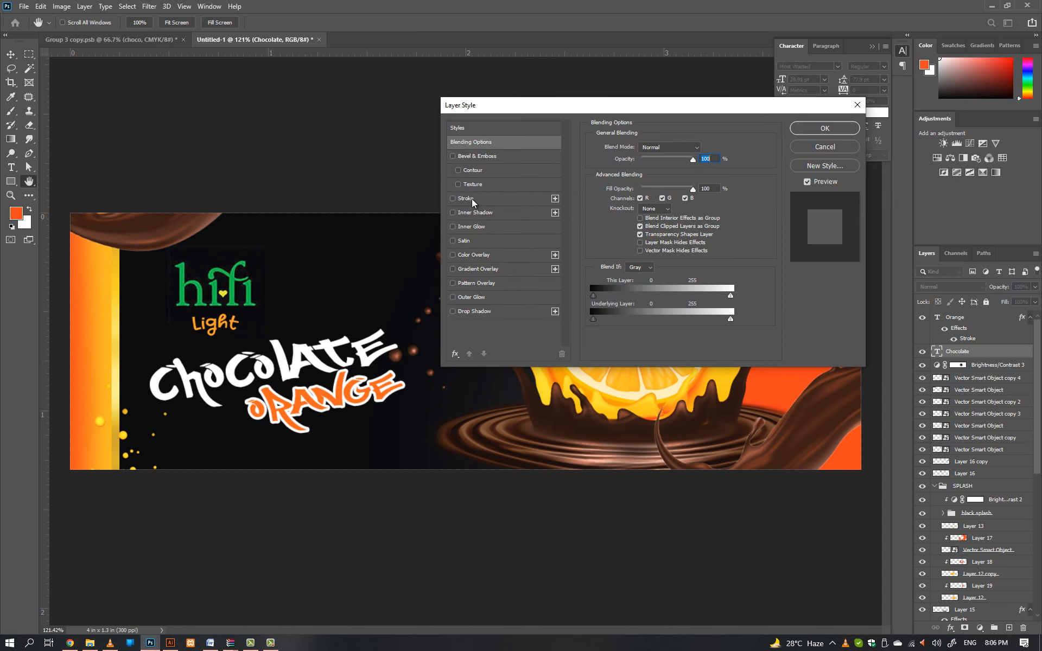
left_click(470, 200)
left_click(617, 226)
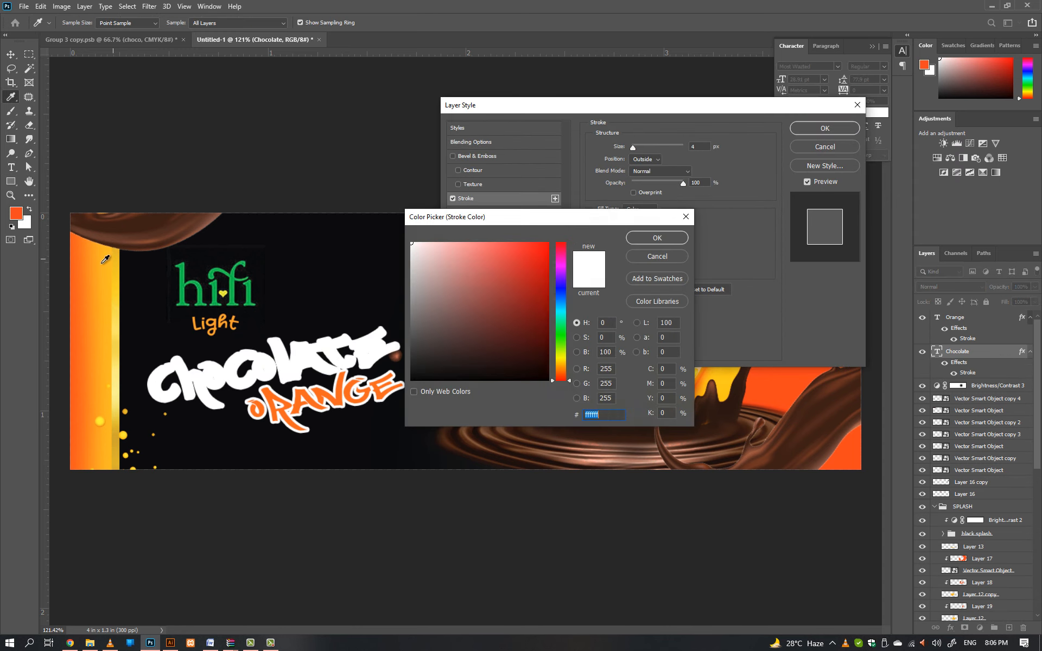
left_click(100, 255)
left_click(113, 233)
left_click(124, 217)
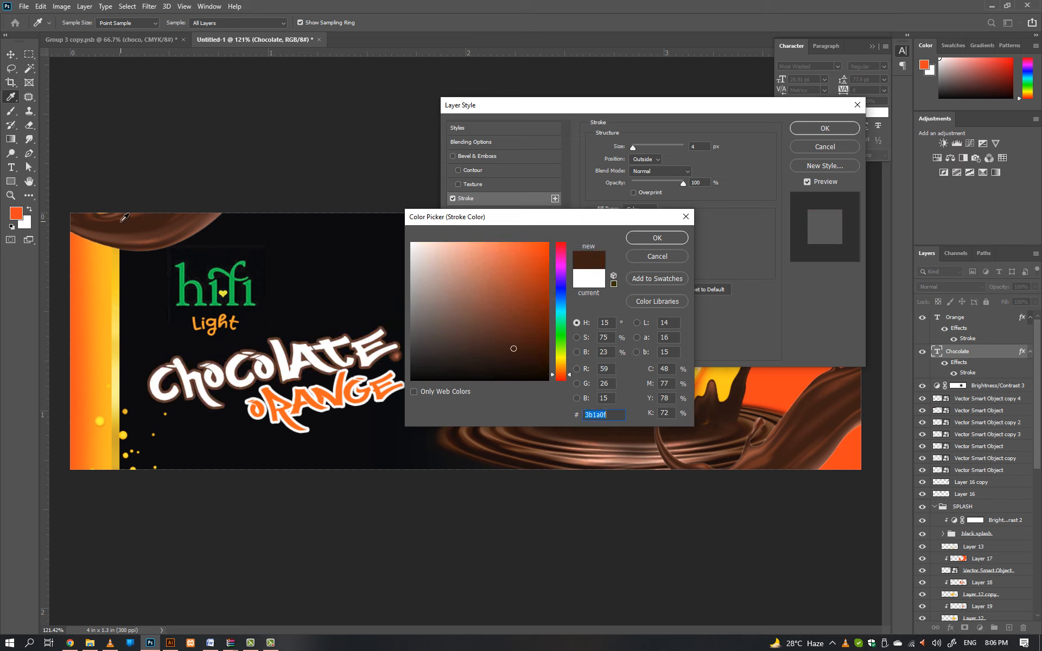
key("Return")
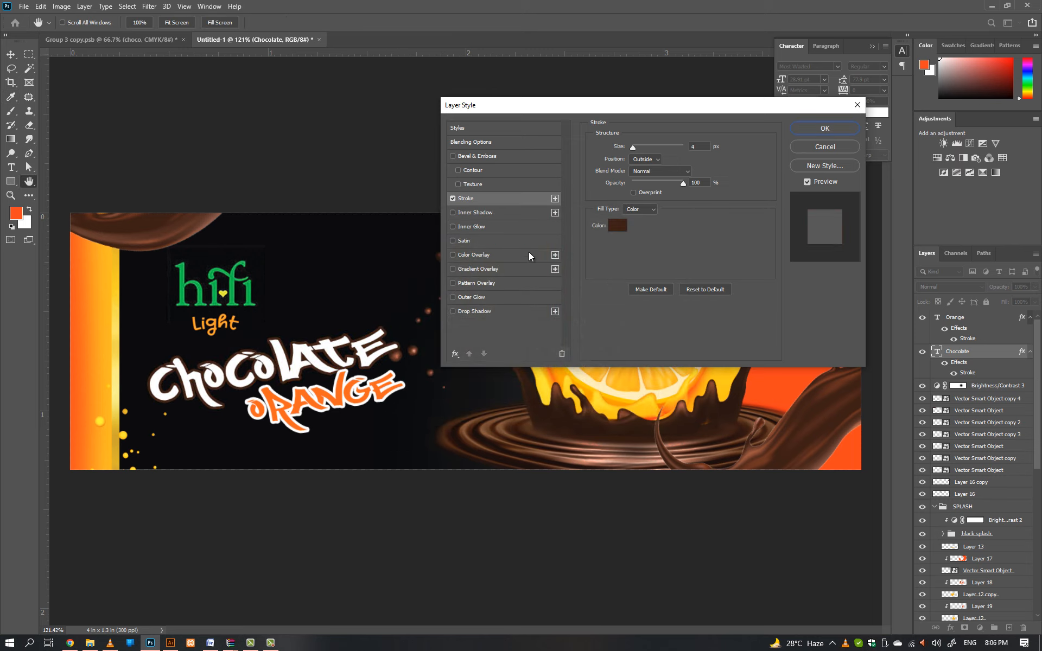
- Add a dark brown drop shadow to the CHOCOLATE text, leaving Bevel & Emboss off
left_click(459, 157)
left_click(452, 156)
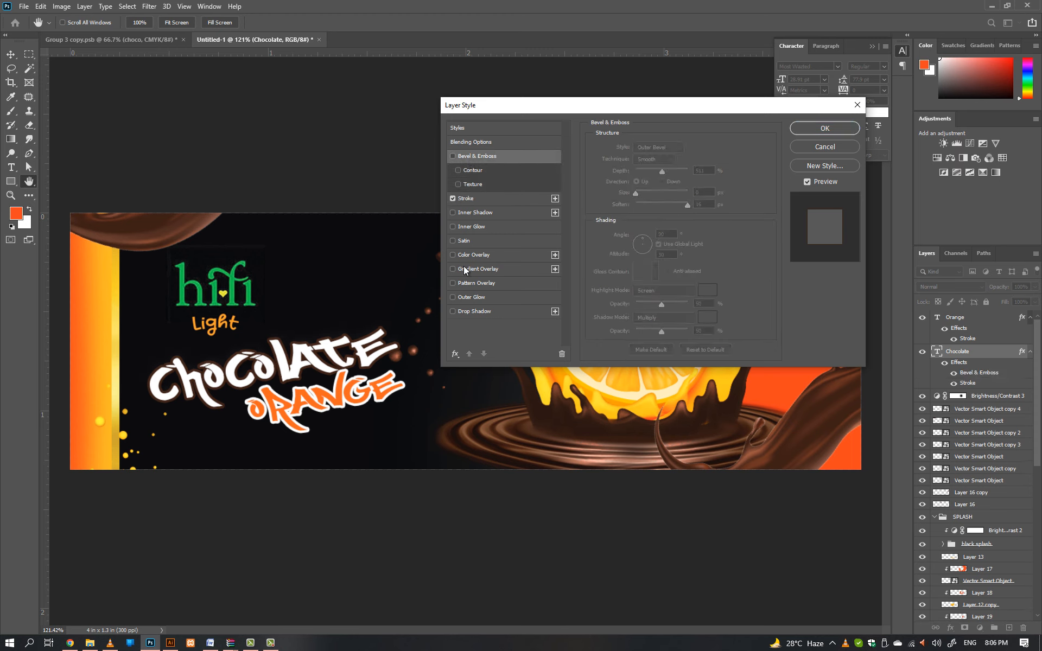
left_click(473, 312)
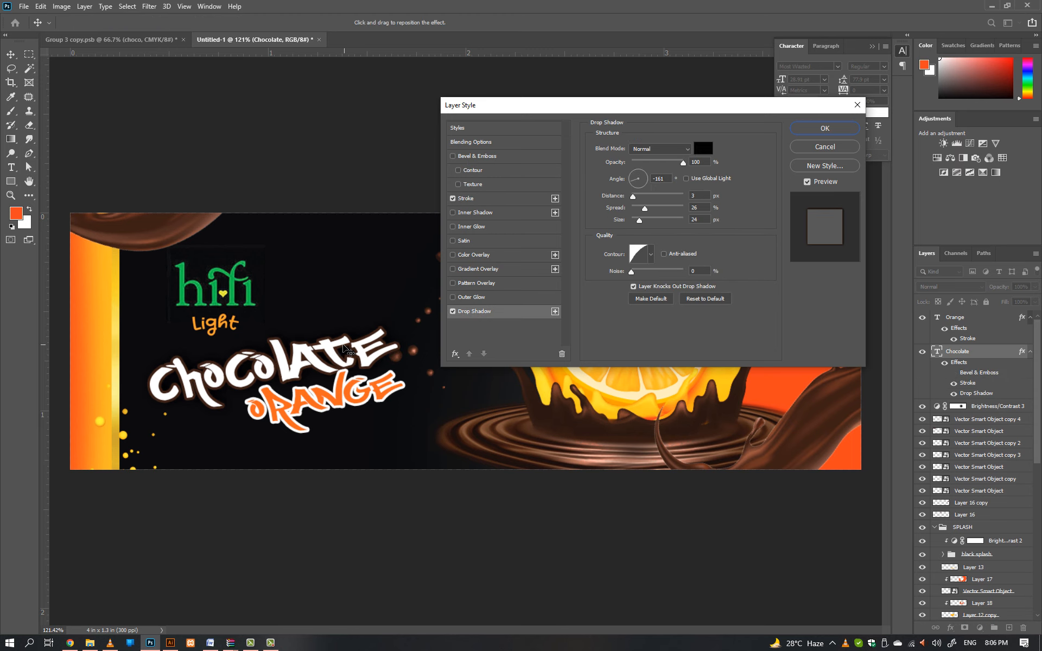
left_click(703, 148)
left_click(106, 265)
left_click(97, 260)
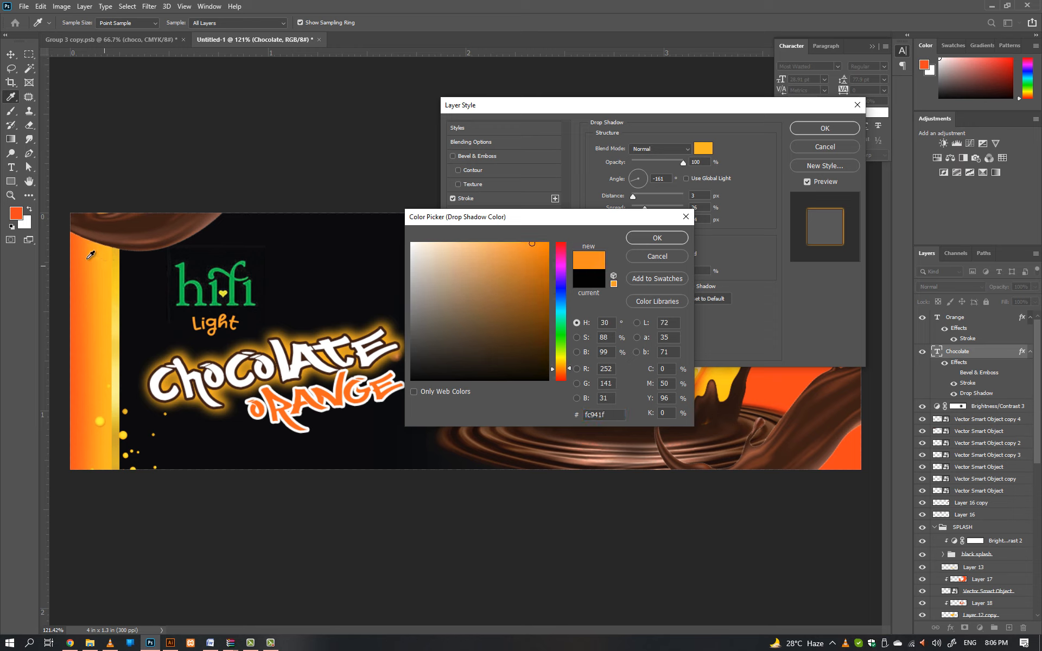
left_click_drag(507, 244, 529, 343)
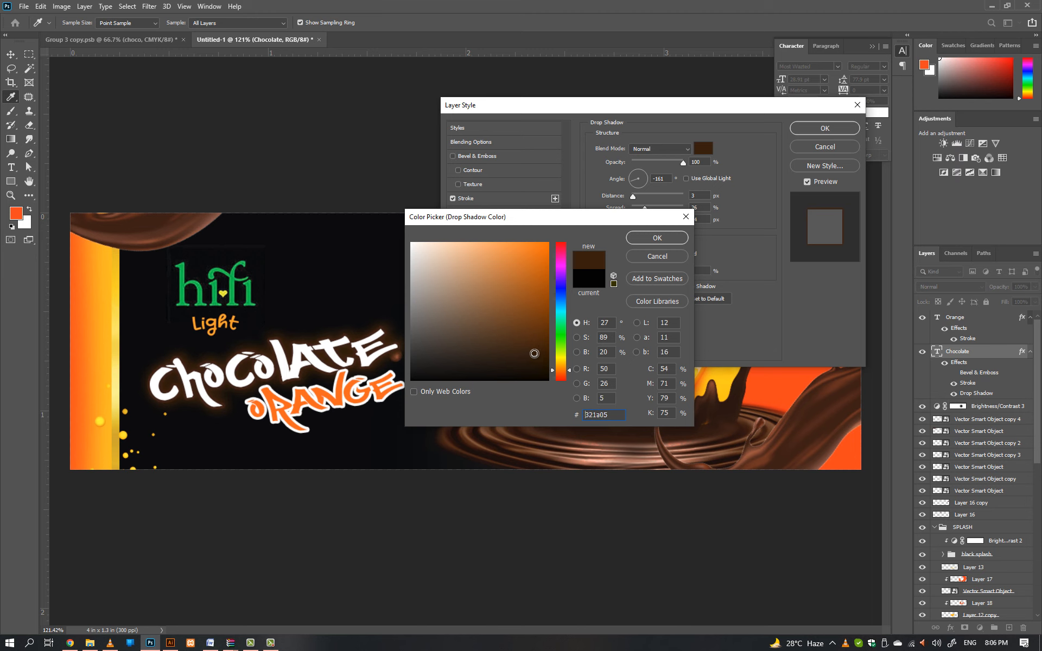
key("Return")
key("Return")
- Enlarge the CHOCOLATE text to about 30 pt, keeping it just above ORANGE
key("v")
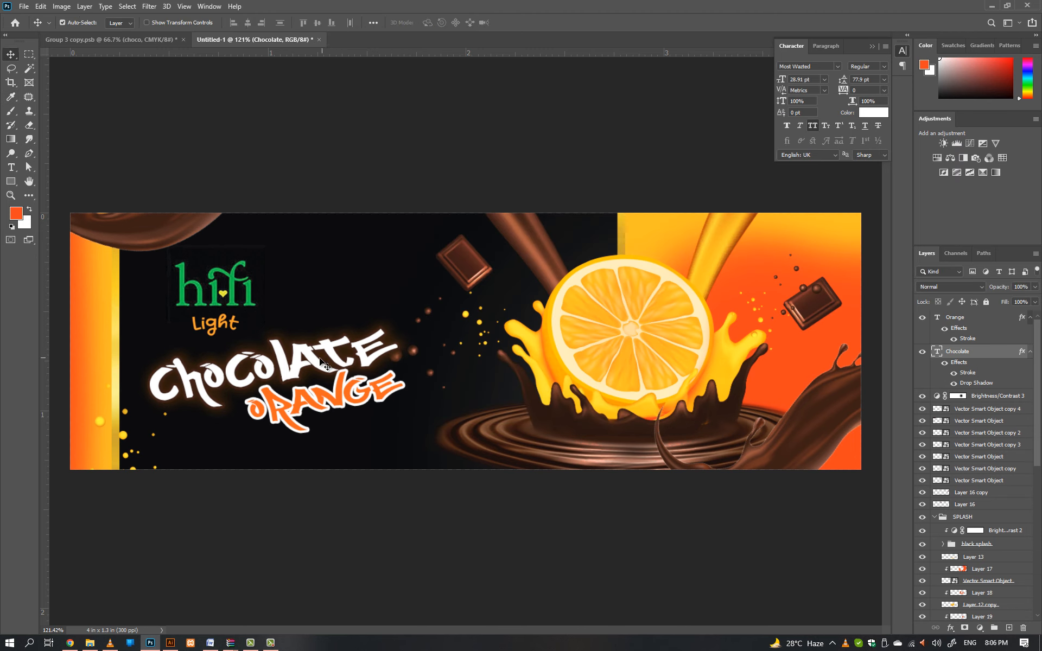
key("ctrl+t")
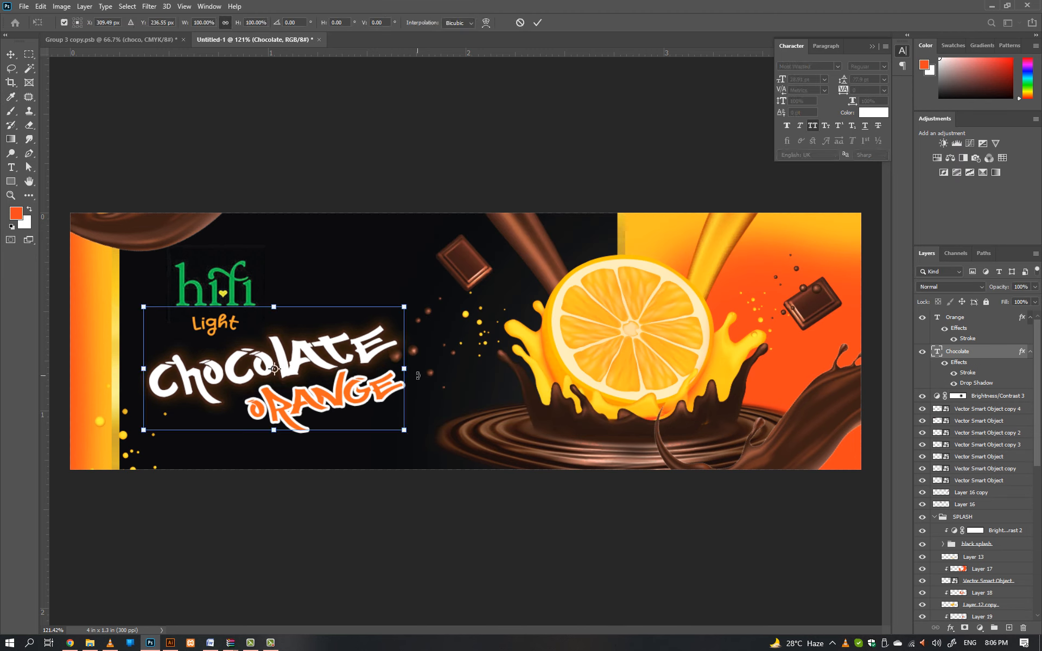
left_click_drag(406, 371, 411, 370)
key("Return")
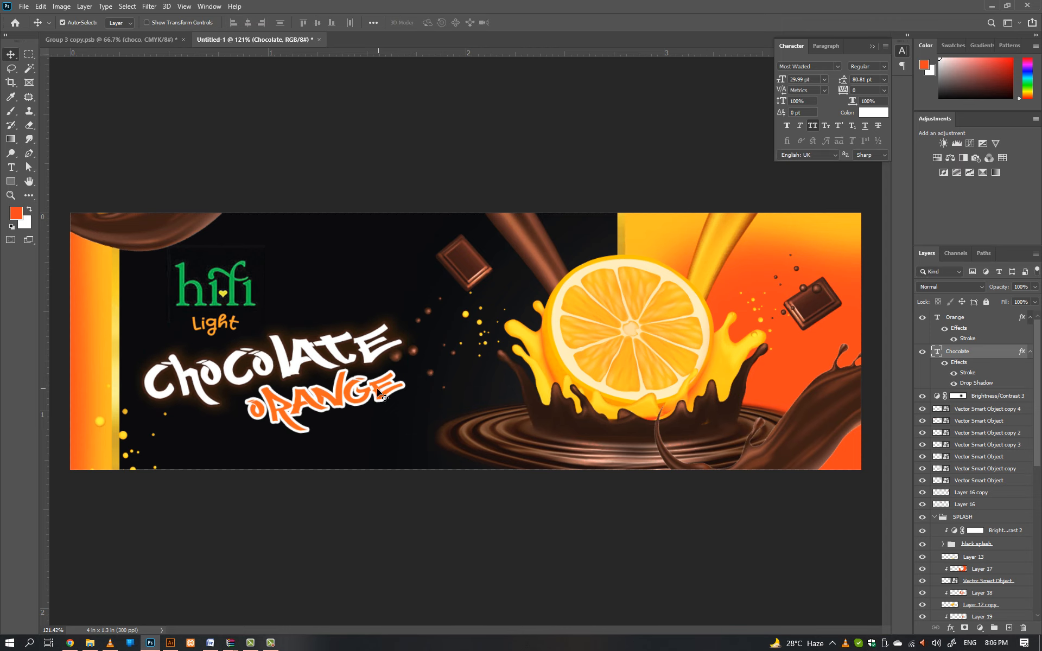
left_click(378, 393)
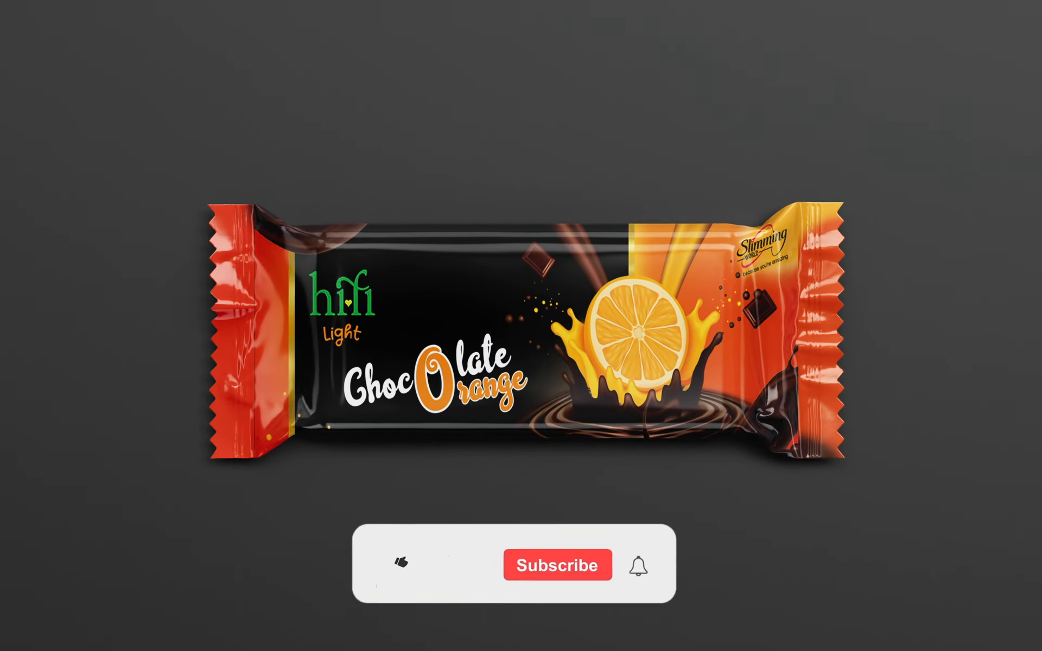